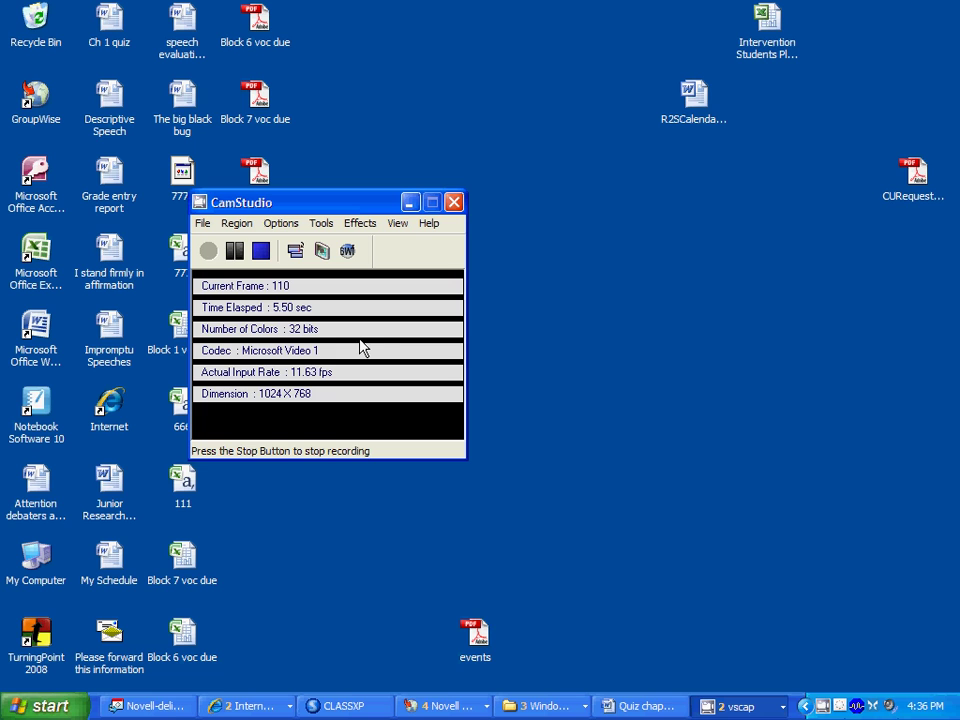
# Switch to the Internet Explorer window showing the Your prezis page
pyautogui.click(249, 707)
# Create a new blank prezi with the title 'Vocabulary 1'
pyautogui.click(250, 677)
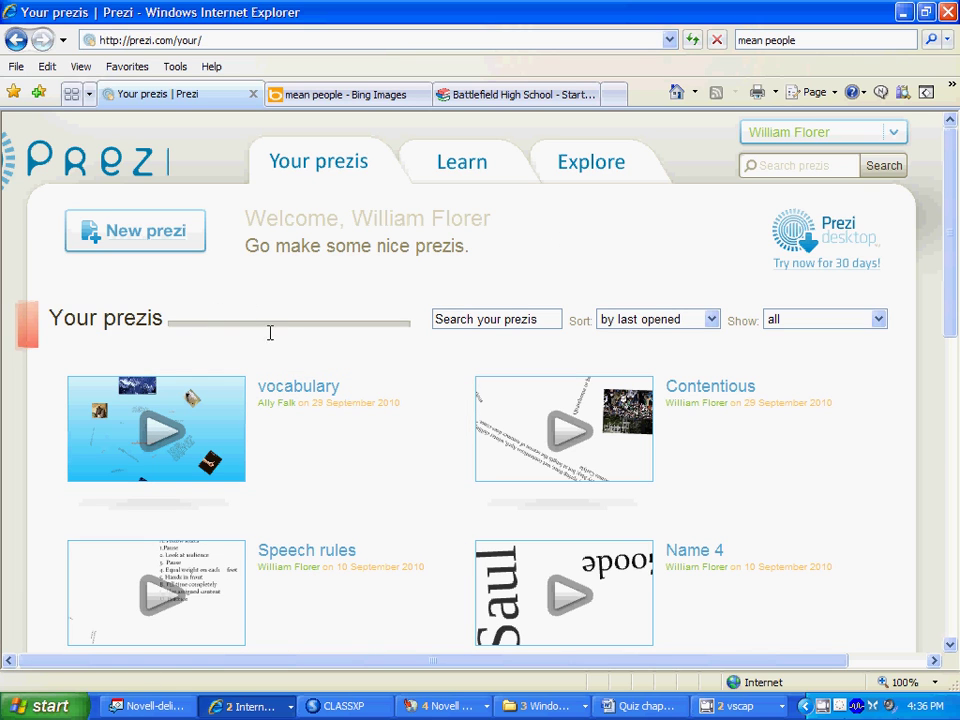
pyautogui.click(129, 240)
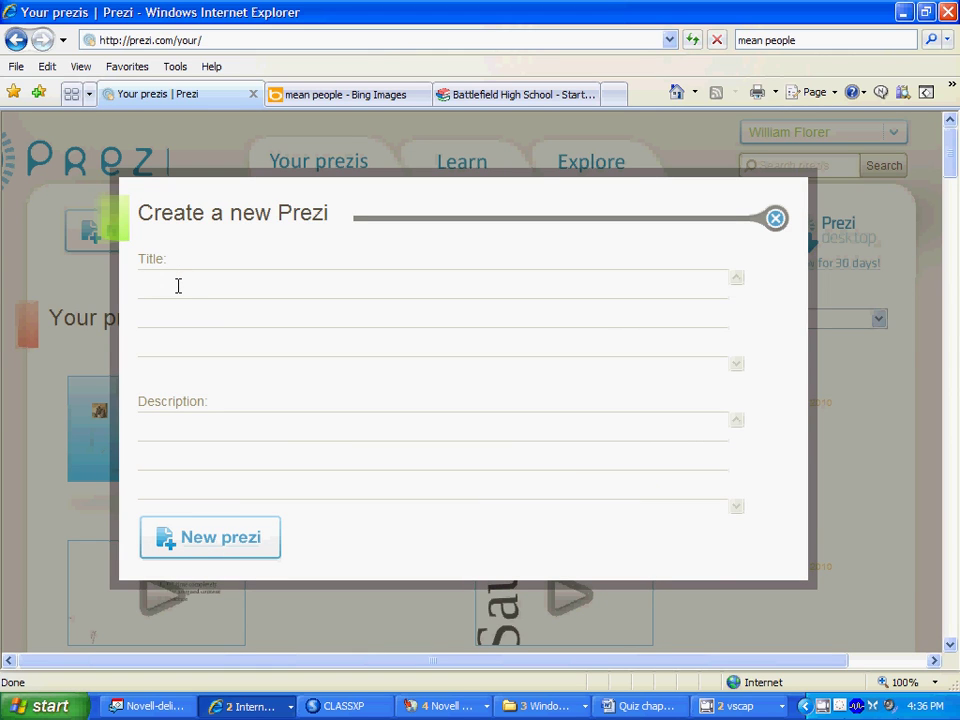
pyautogui.write('Vocabulary 1')
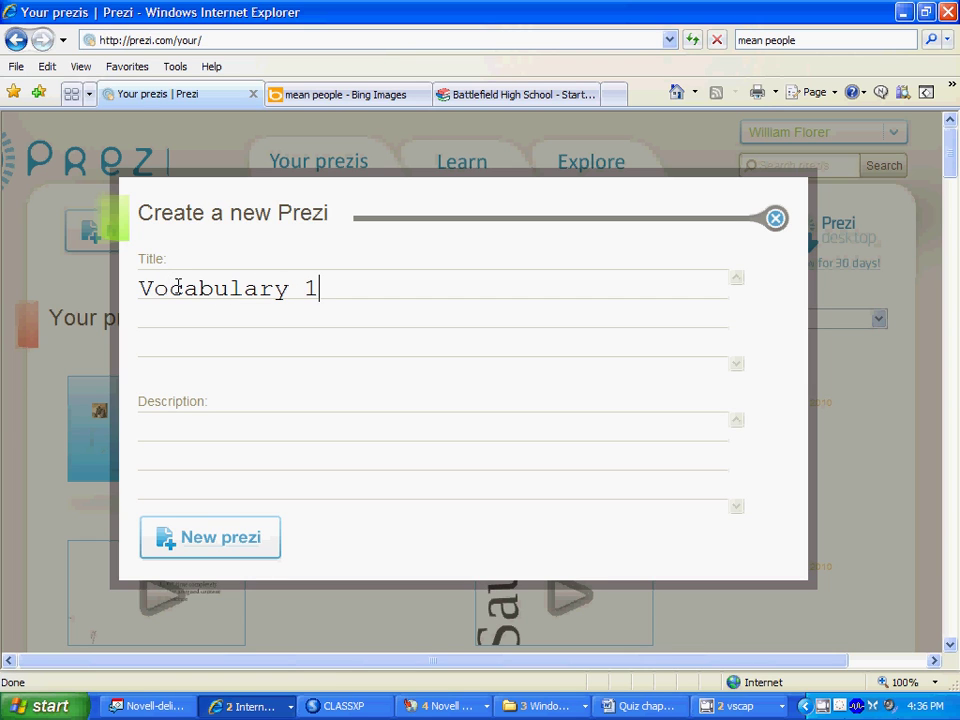
pyautogui.click(218, 551)
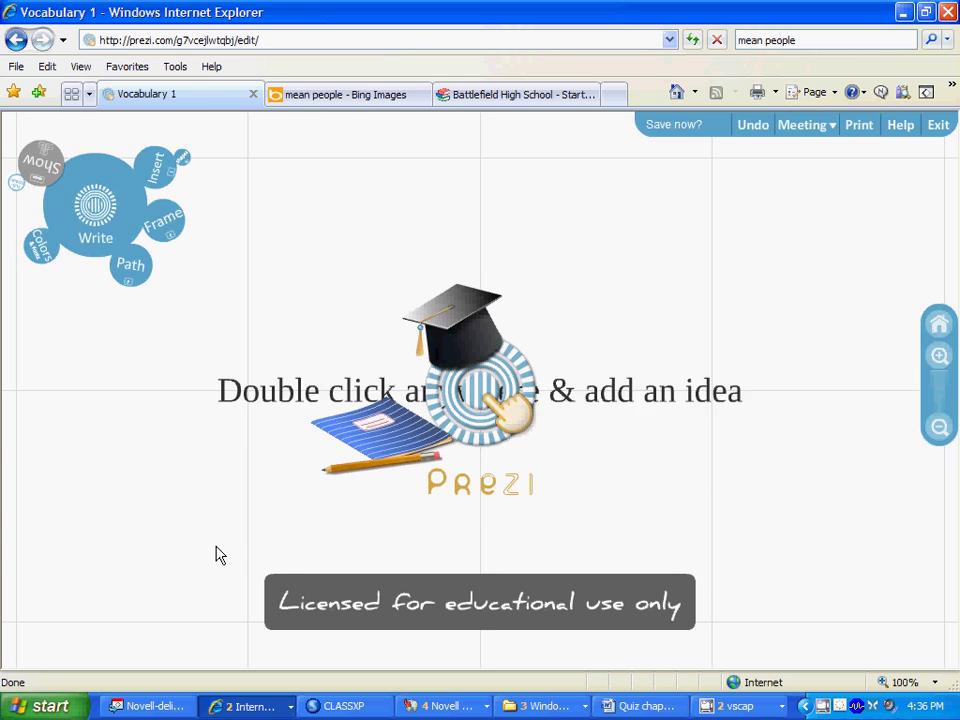
# Dismiss the welcome screen and replace the placeholder idea text with the word 'Malice'
pyautogui.click(735, 194)
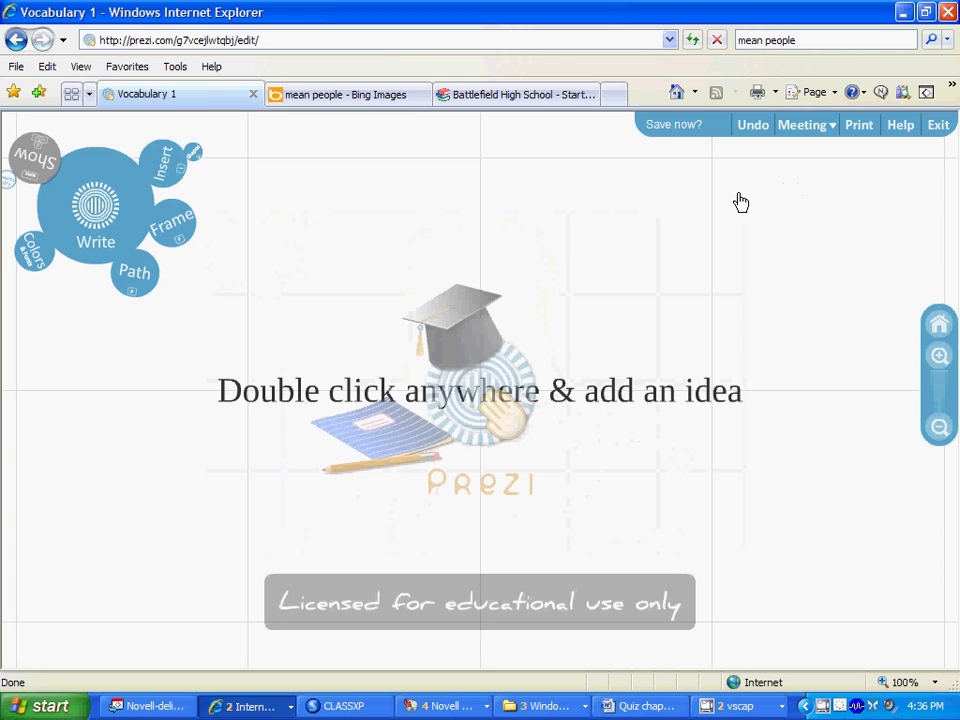
pyautogui.doubleClick(490, 390)
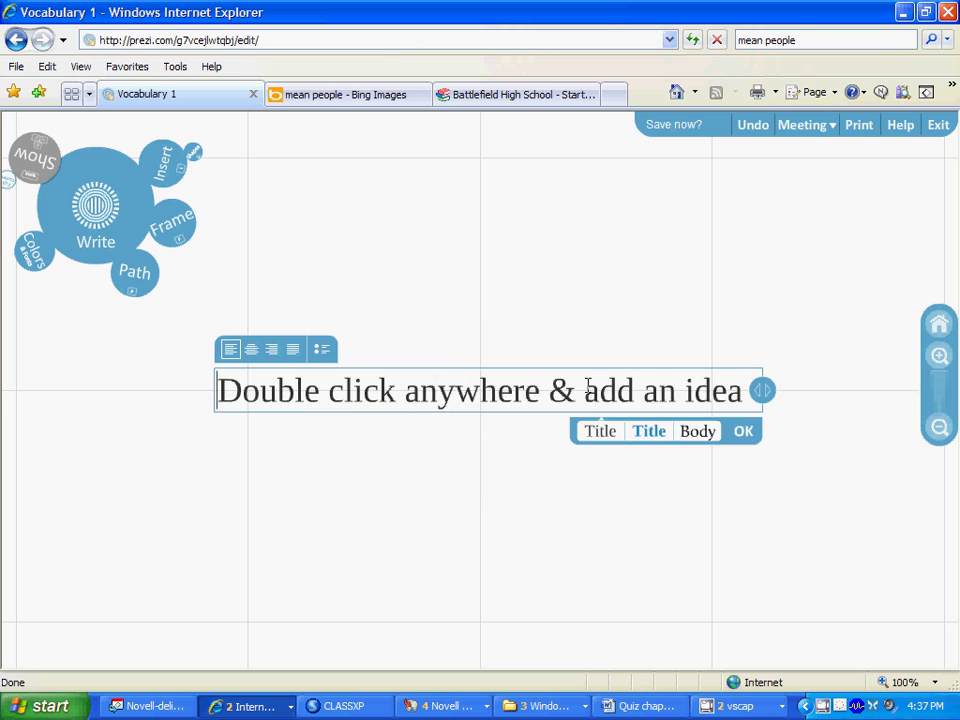
pyautogui.moveTo(745, 390); pyautogui.dragTo(197, 413)
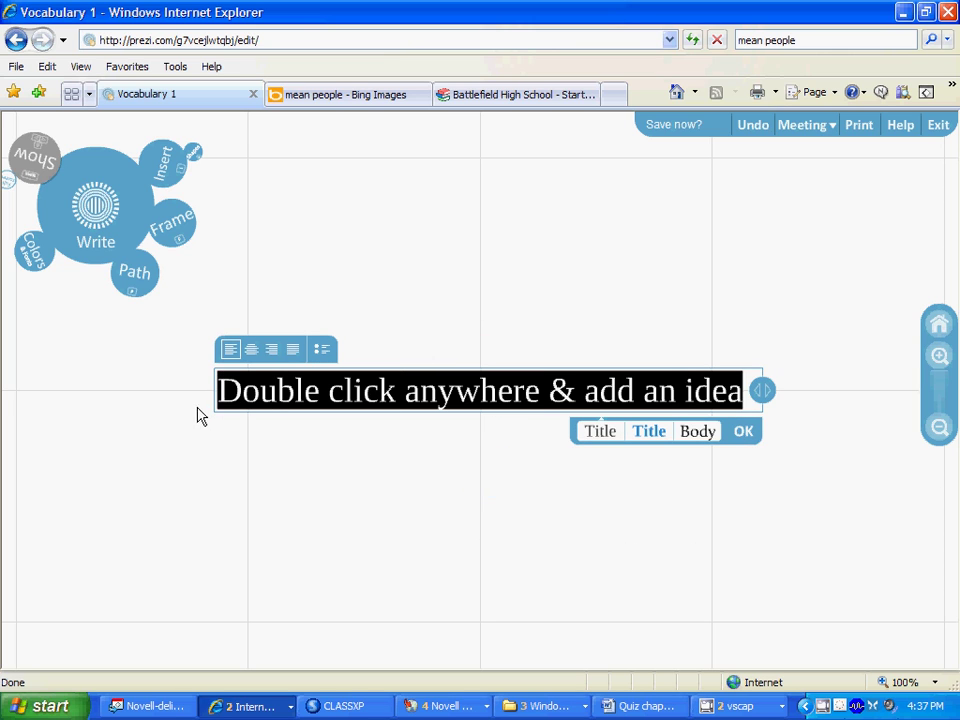
pyautogui.press('BackSpace')
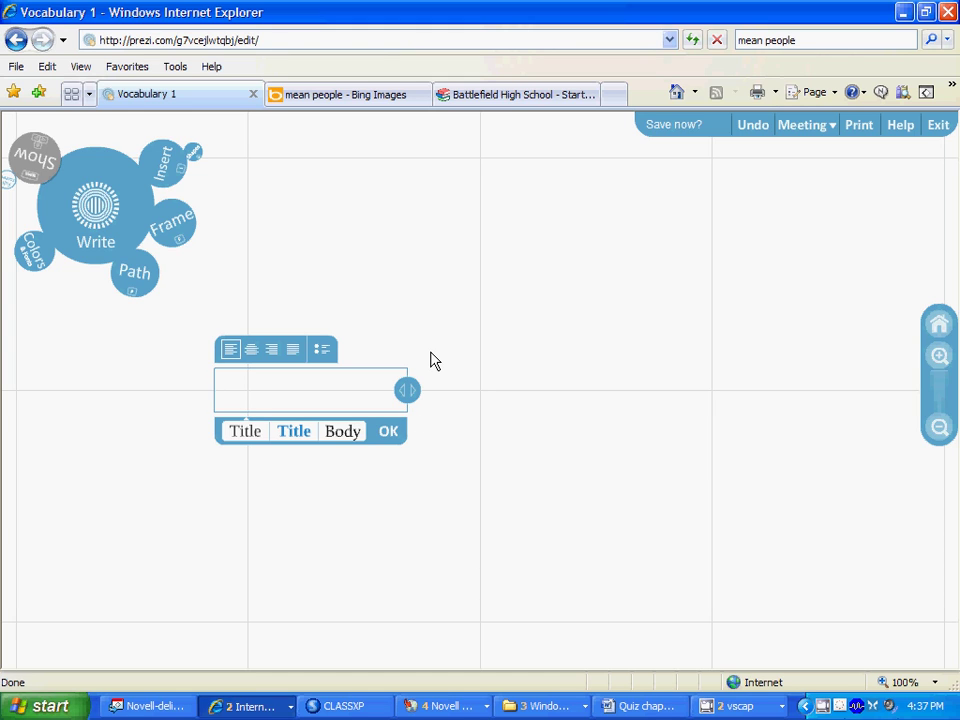
pyautogui.write('Malix')
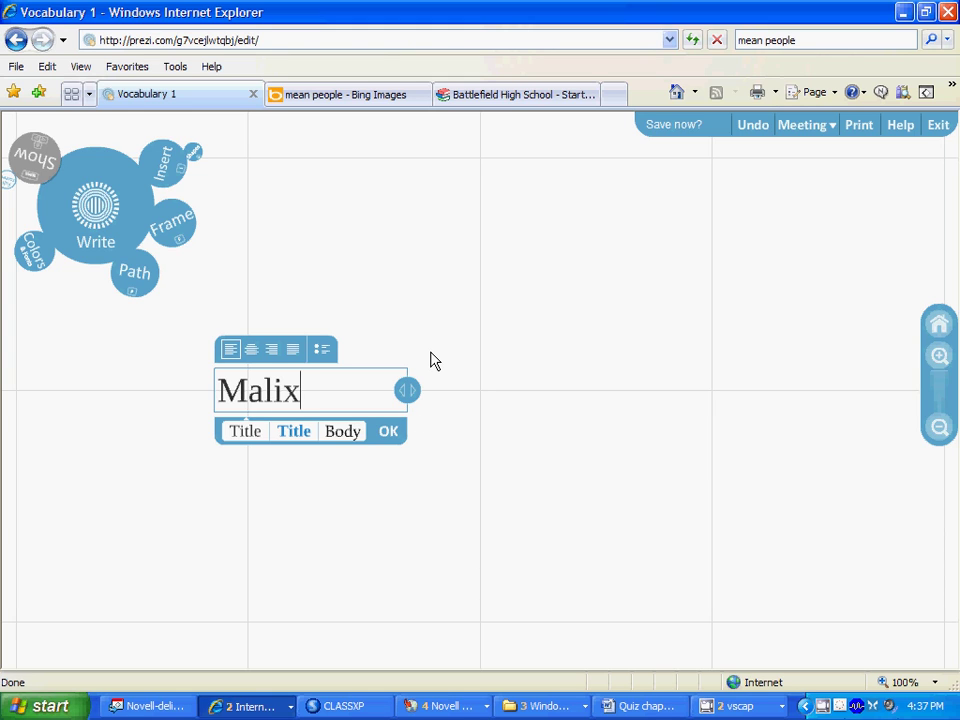
pyautogui.press('BackSpace')
pyautogui.write('ce')
# Rotate the word Malice so it reads upside down
pyautogui.click(505, 426)
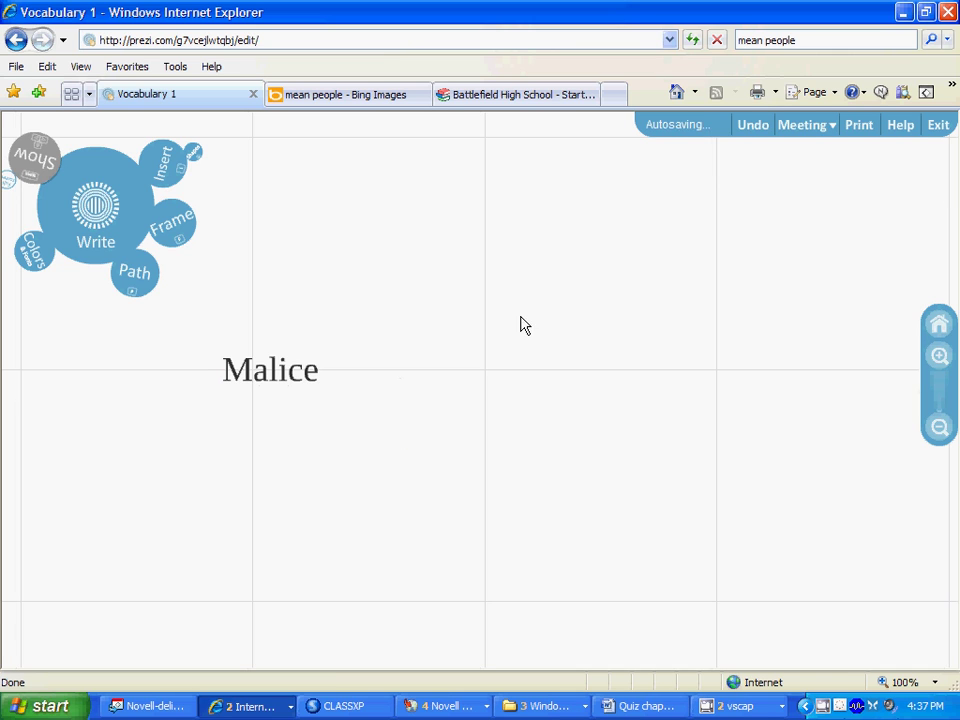
pyautogui.click(281, 381)
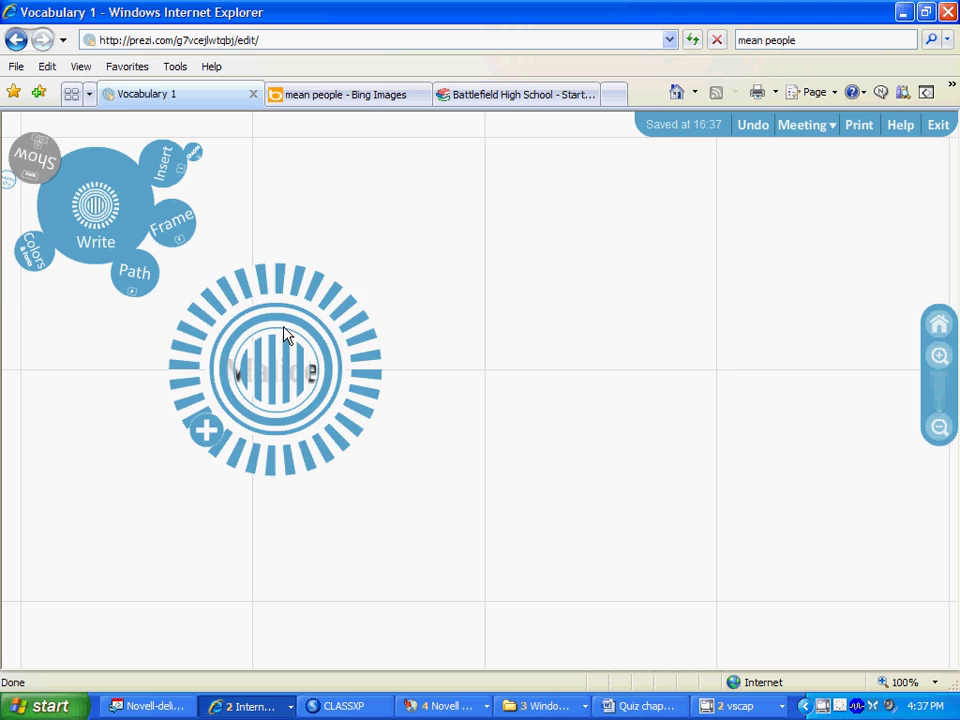
pyautogui.moveTo(317, 294); pyautogui.dragTo(330, 452)
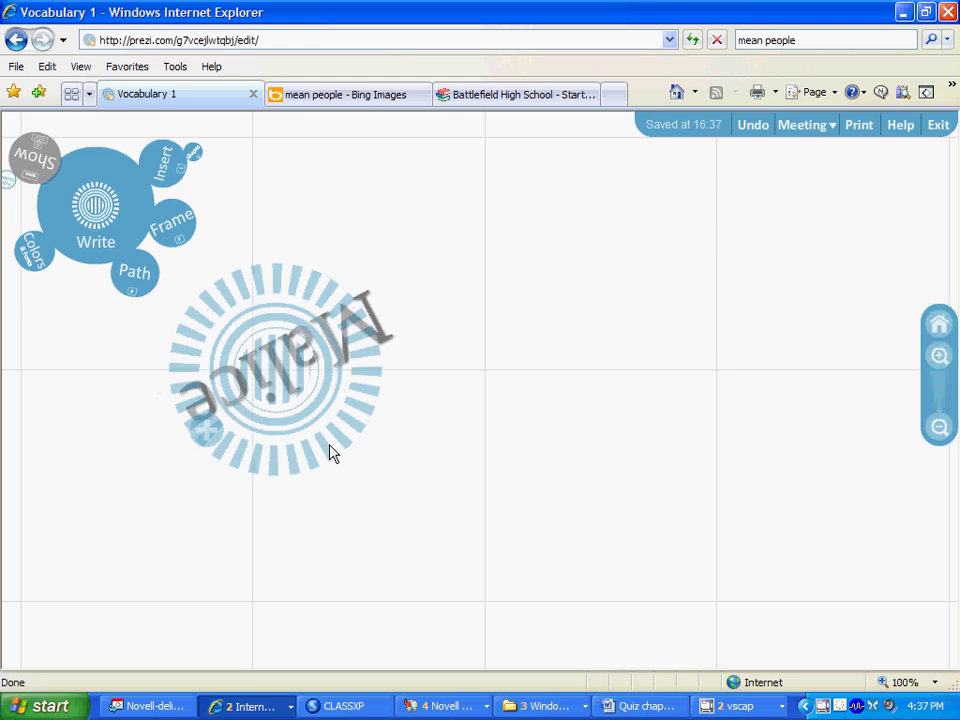
# Add the definition 'ill will or spite' below Malice and tilt it steeply
pyautogui.doubleClick(263, 576)
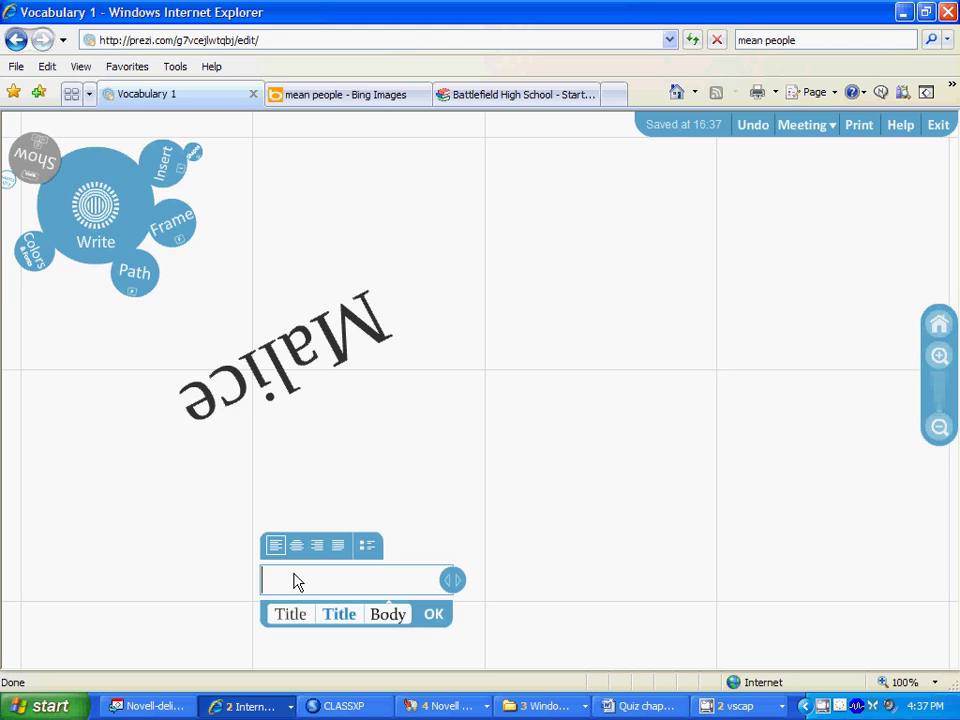
pyautogui.write('ill will or spite')
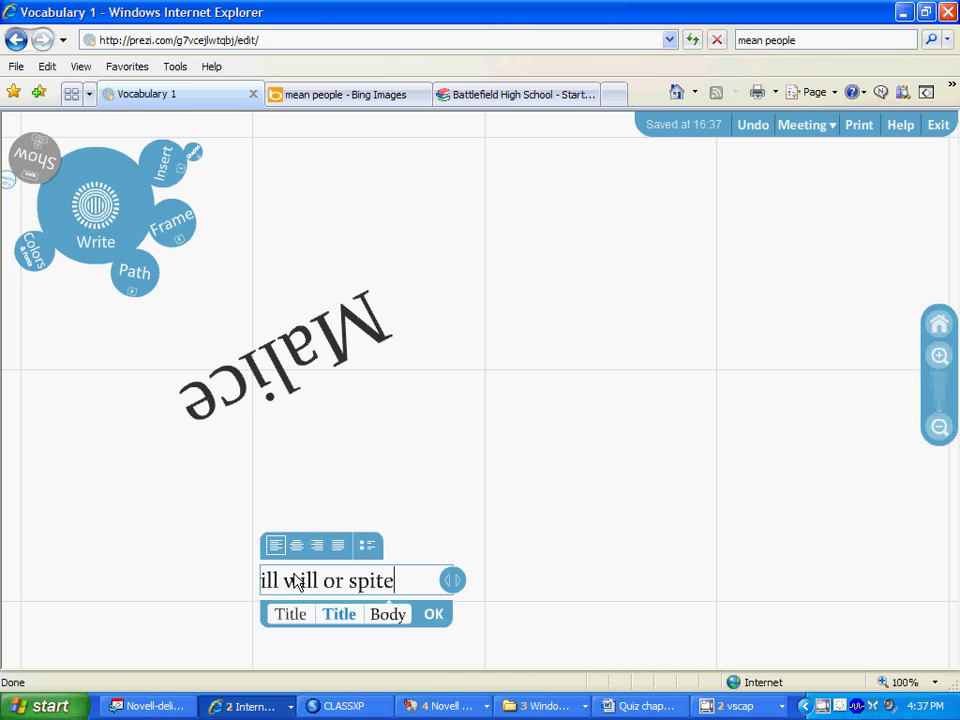
pyautogui.click(520, 601)
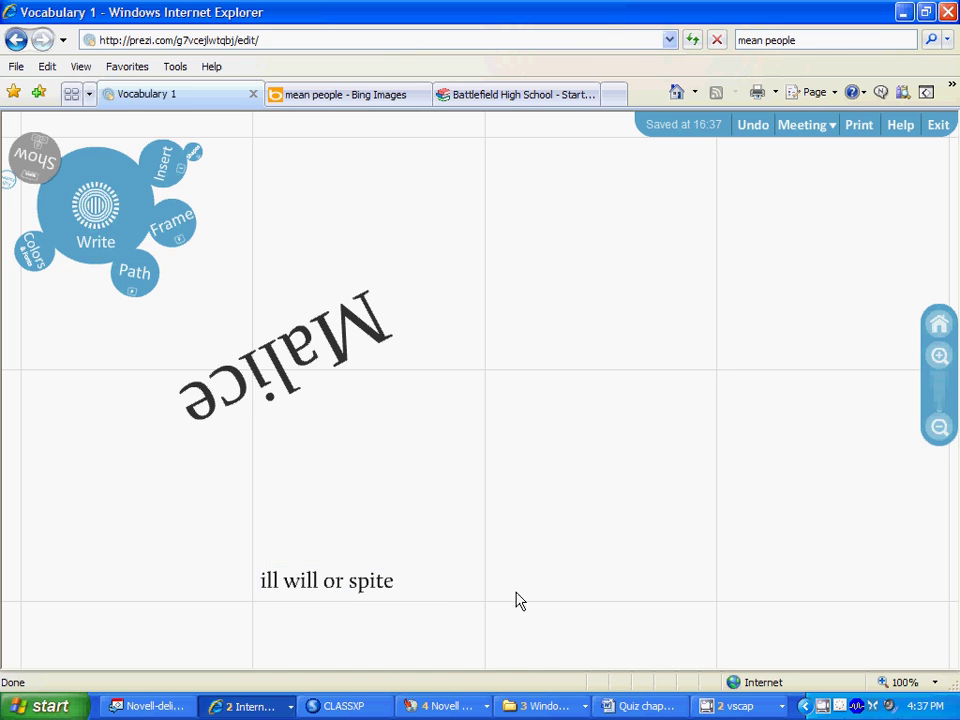
pyautogui.click(353, 580)
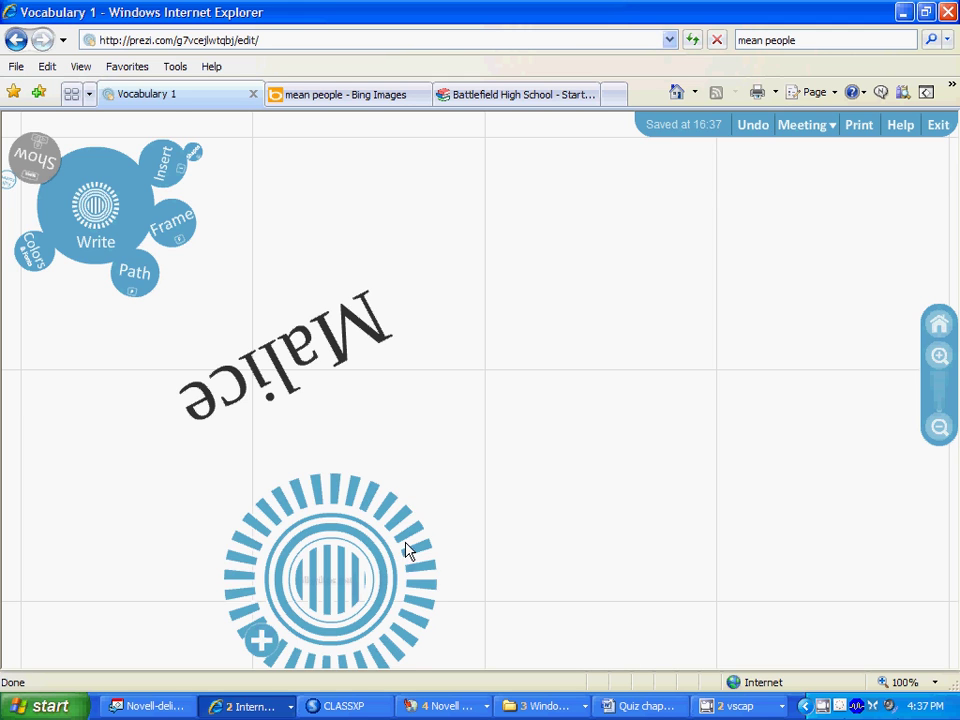
pyautogui.moveTo(407, 553); pyautogui.dragTo(391, 638)
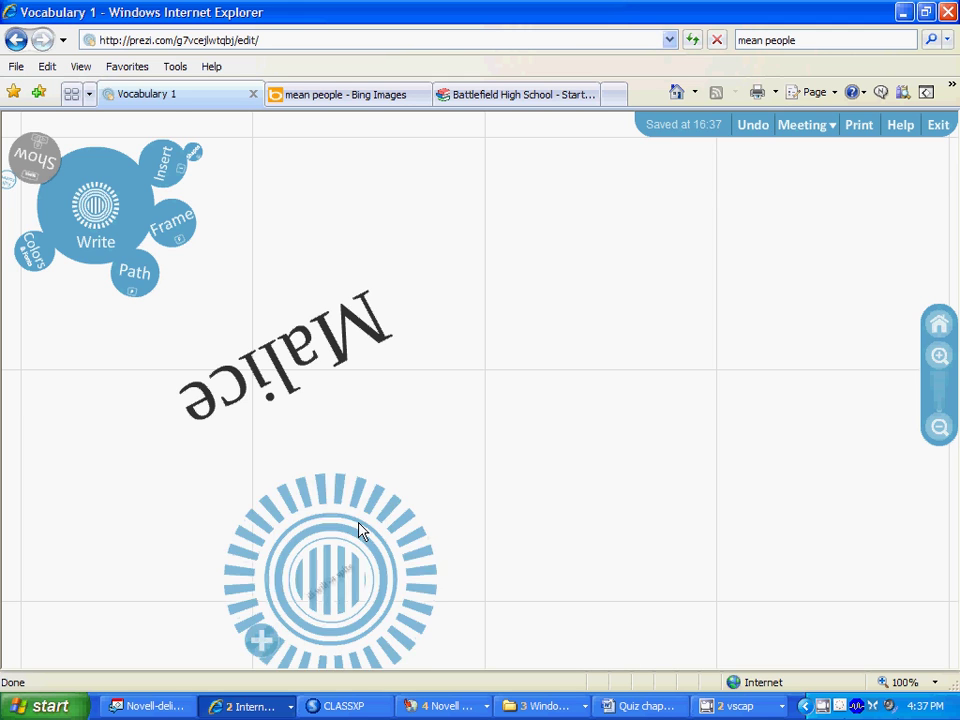
# Add the quotation "With malice toward none;..." with 'Abraham Lincoln' on a second line
pyautogui.doubleClick(573, 270)
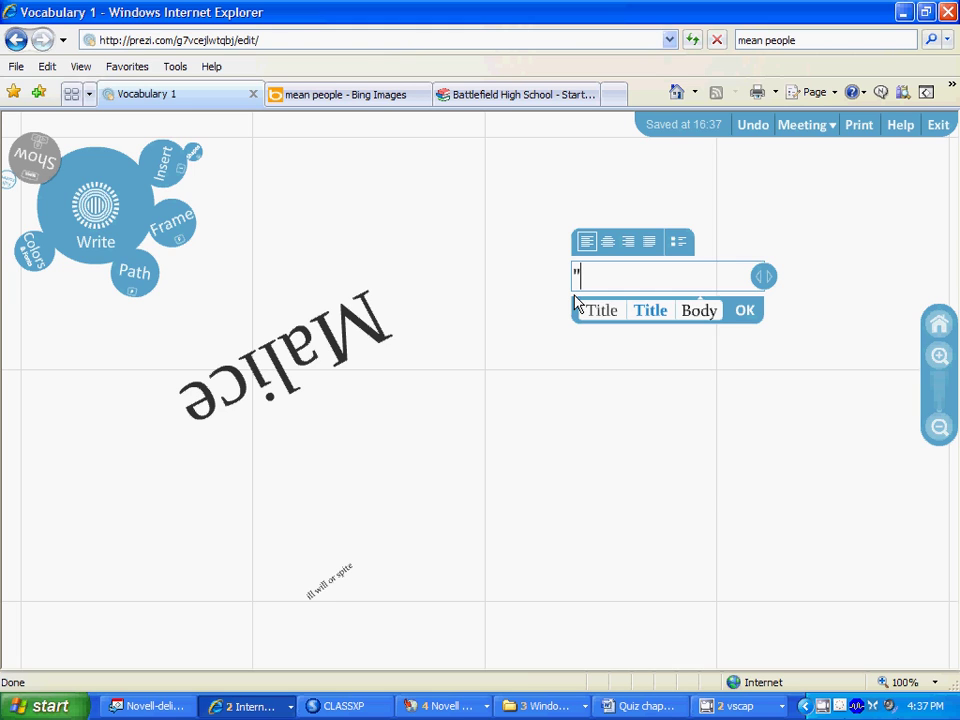
pyautogui.write('"With malice ')
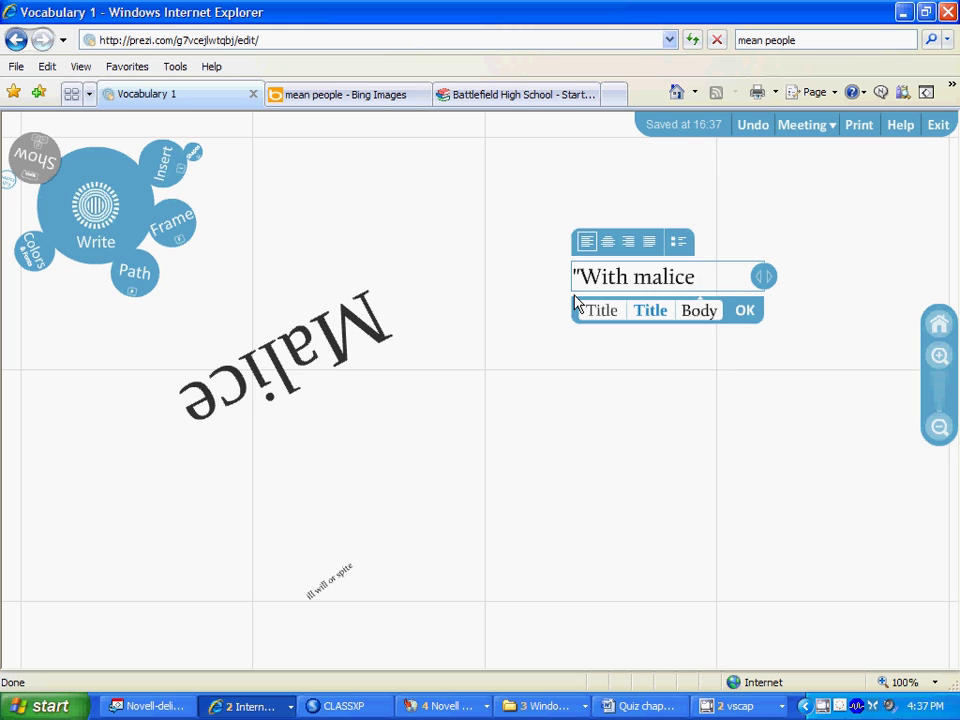
pyautogui.write('toward')
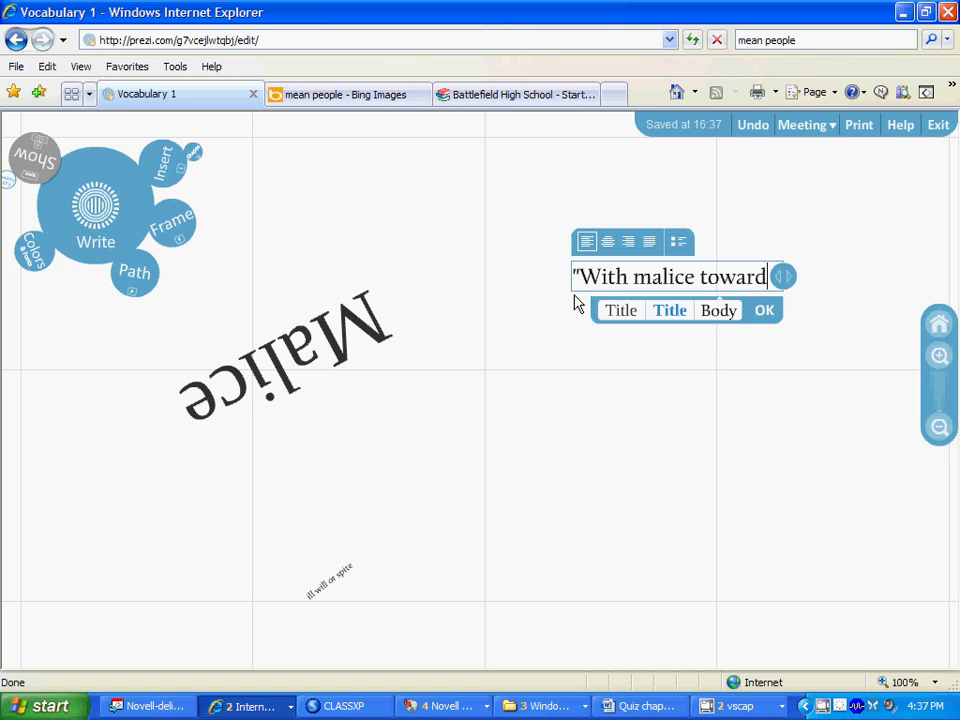
pyautogui.write(' none;..."')
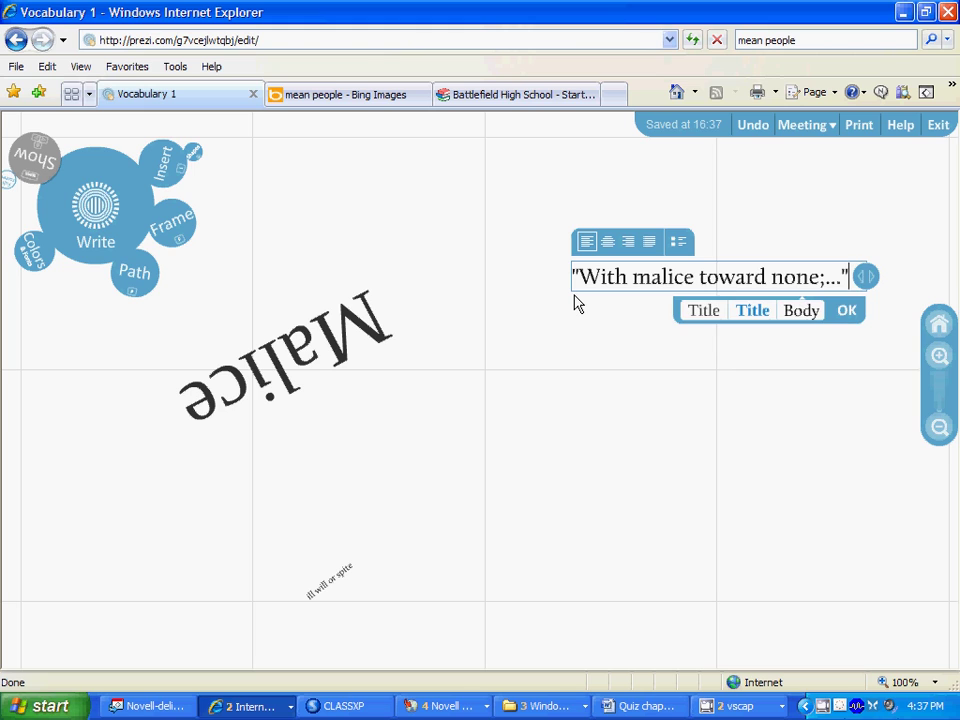
pyautogui.press('Return')
pyautogui.write('Abr')
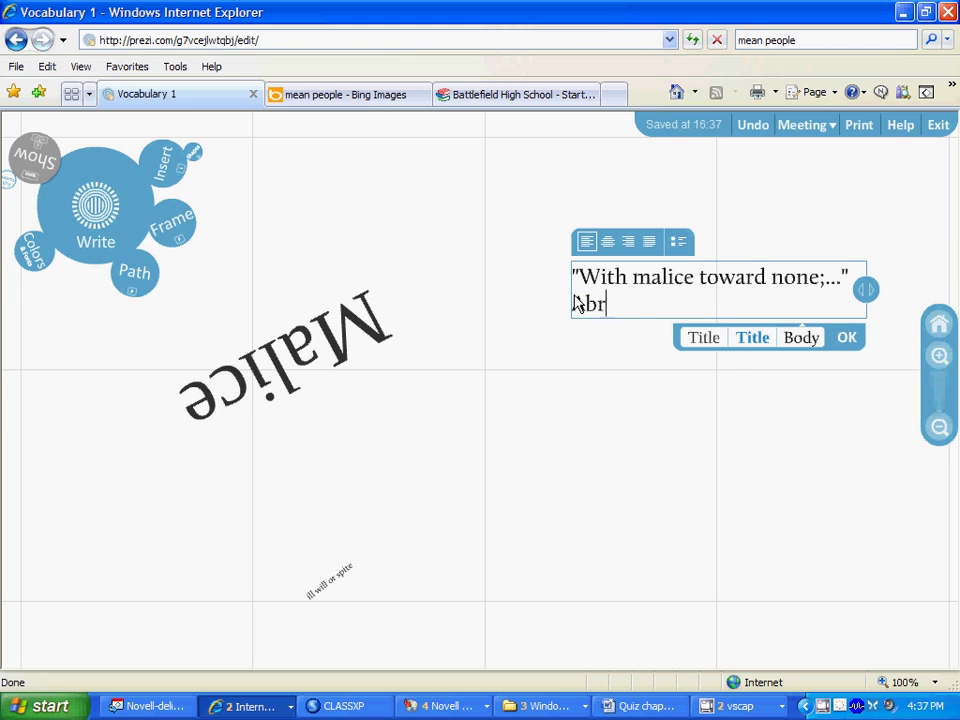
pyautogui.write('aham lin')
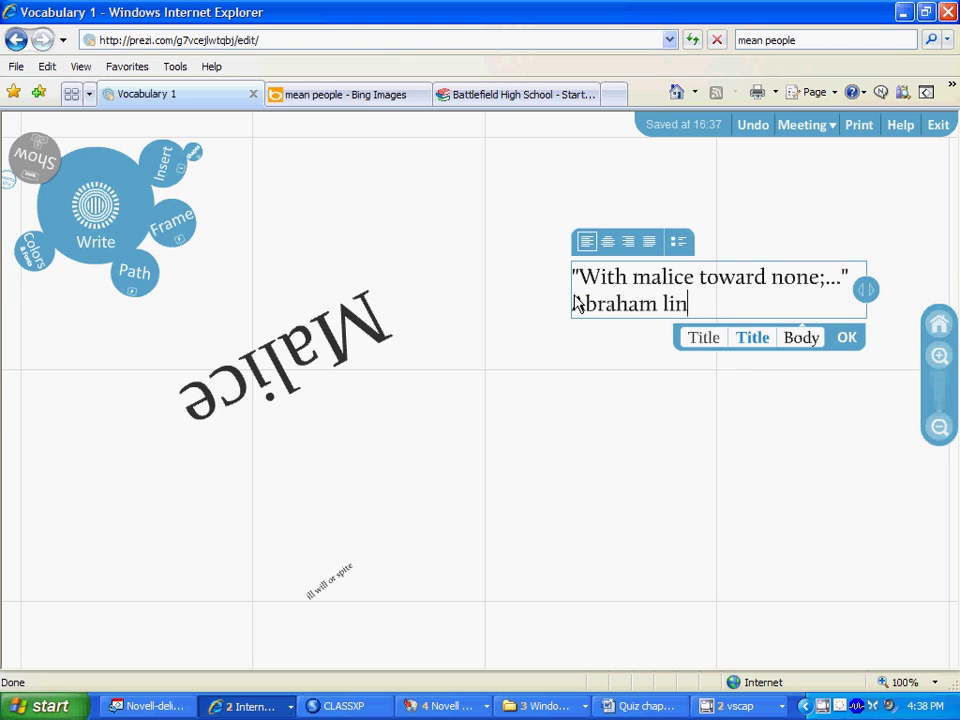
pyautogui.write('coln')
pyautogui.hotkey('ctrl', 'Left')
pyautogui.press('Delete')
pyautogui.write('L')
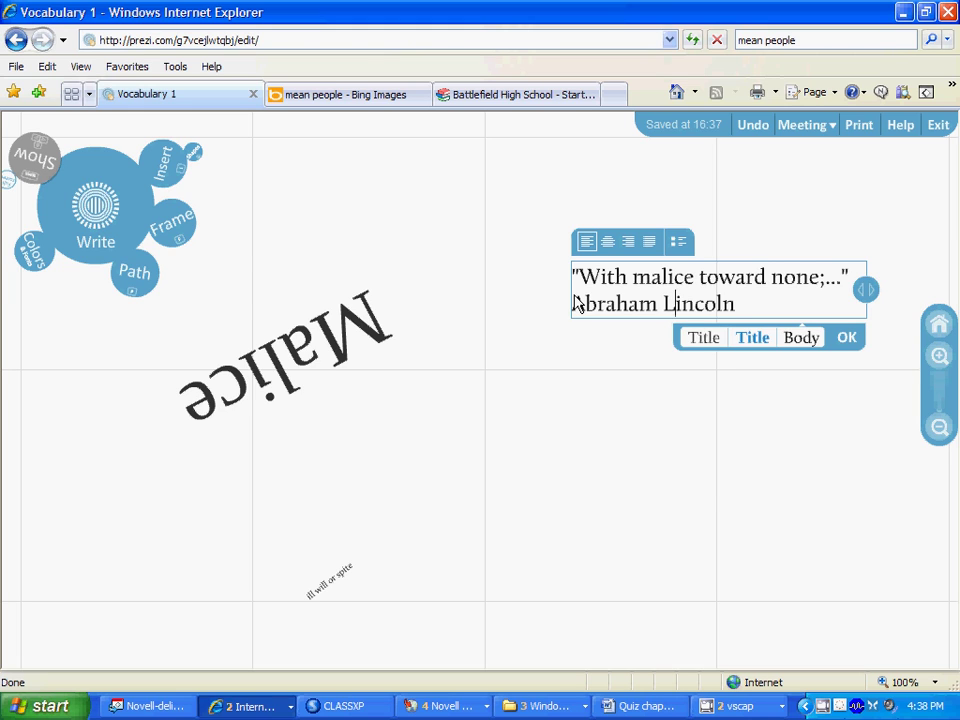
pyautogui.click(572, 474)
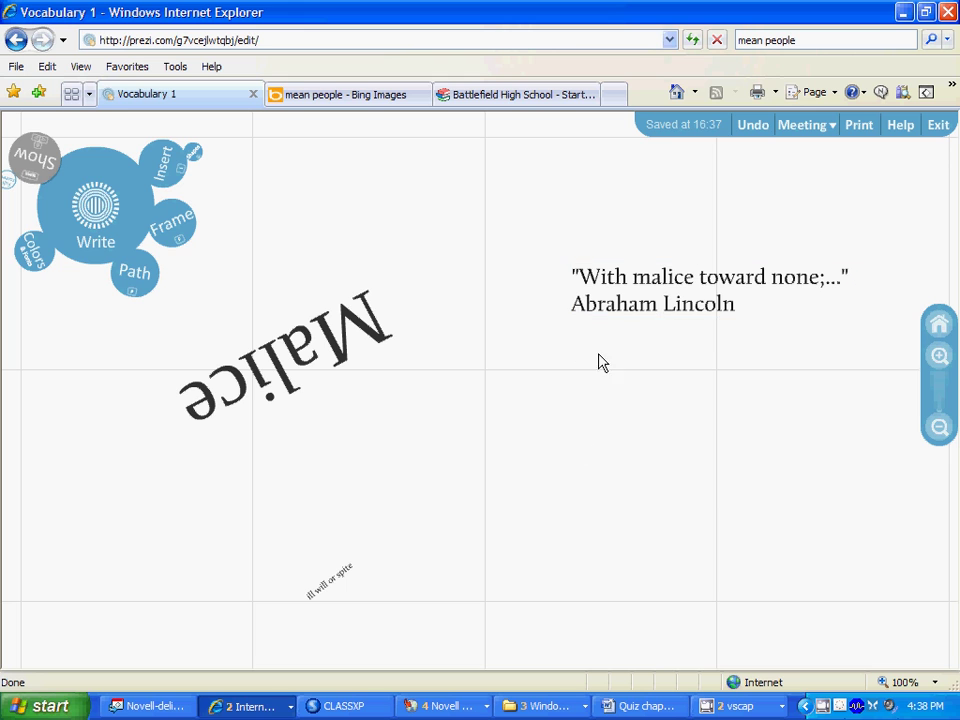
# Greatly enlarge the quotation, shift it right, and tilt it upward
pyautogui.click(668, 295)
pyautogui.moveTo(686, 242); pyautogui.dragTo(593, 162)
pyautogui.moveTo(707, 302); pyautogui.dragTo(870, 283)
pyautogui.moveTo(893, 360); pyautogui.dragTo(768, 270)
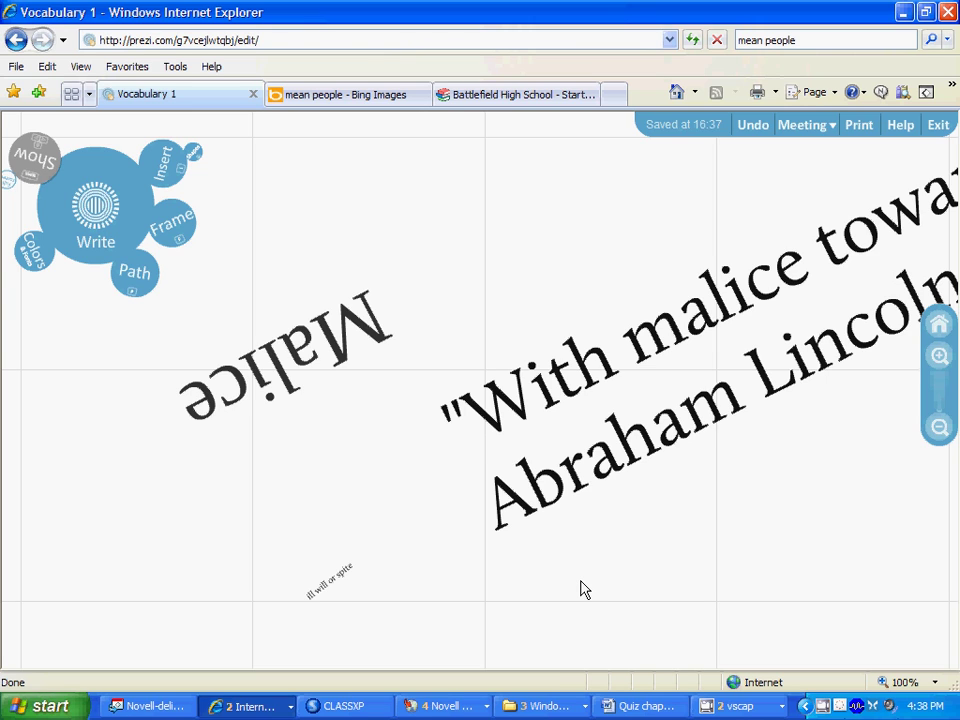
pyautogui.click(166, 165)
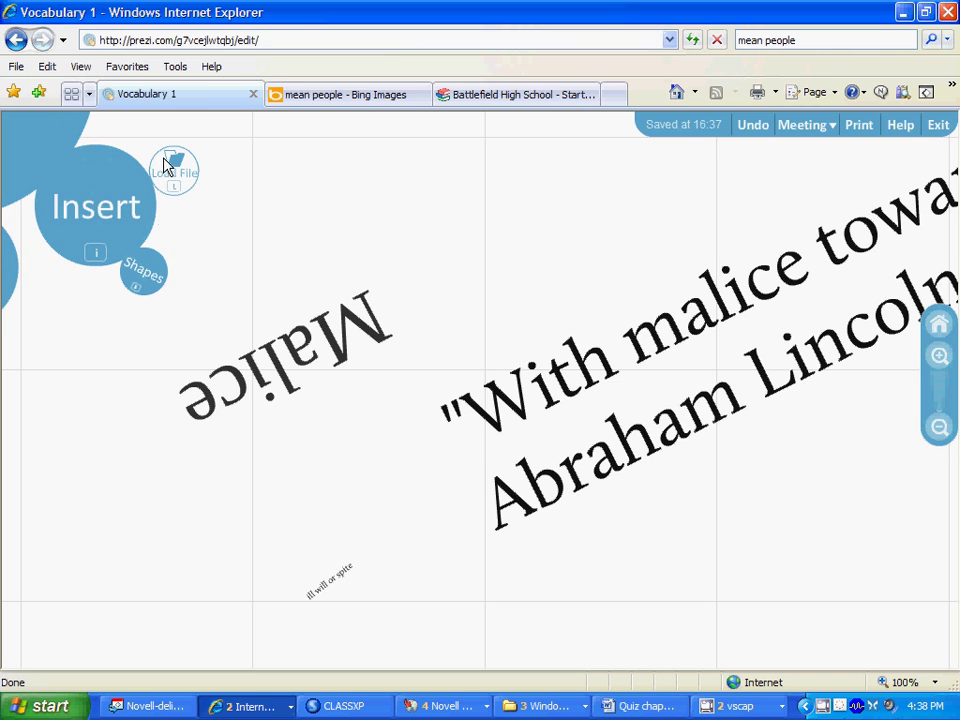
pyautogui.click(175, 177)
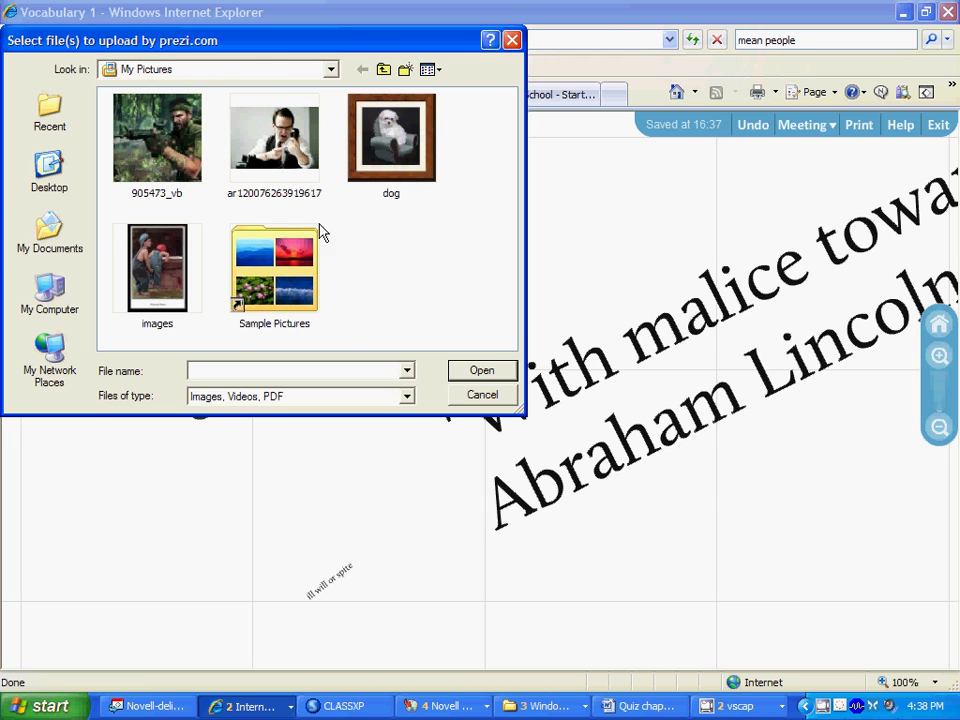
pyautogui.doubleClick(280, 155)
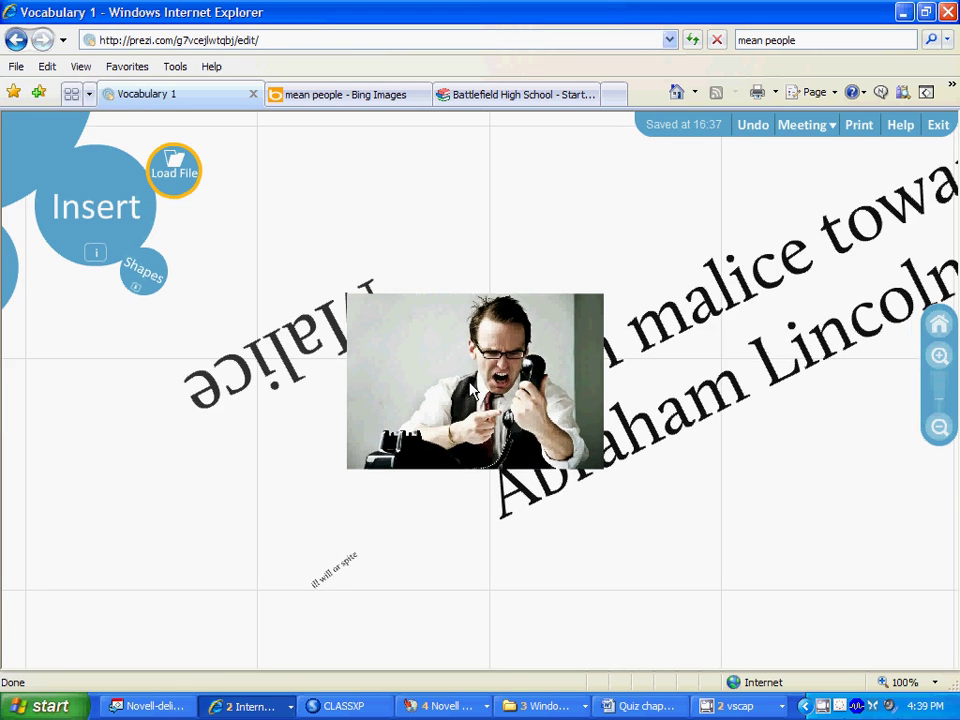
# Move the telephone photo below the Lincoln quotation and rotate it 180°
pyautogui.click(471, 390)
pyautogui.moveTo(471, 390); pyautogui.dragTo(797, 552)
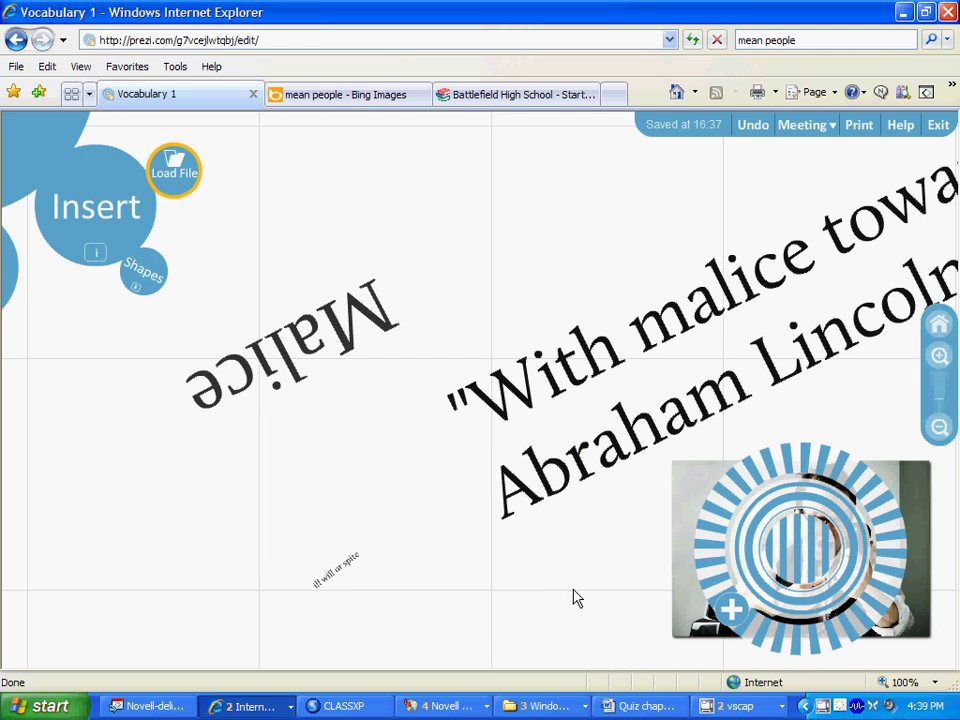
pyautogui.moveTo(842, 466); pyautogui.dragTo(770, 650)
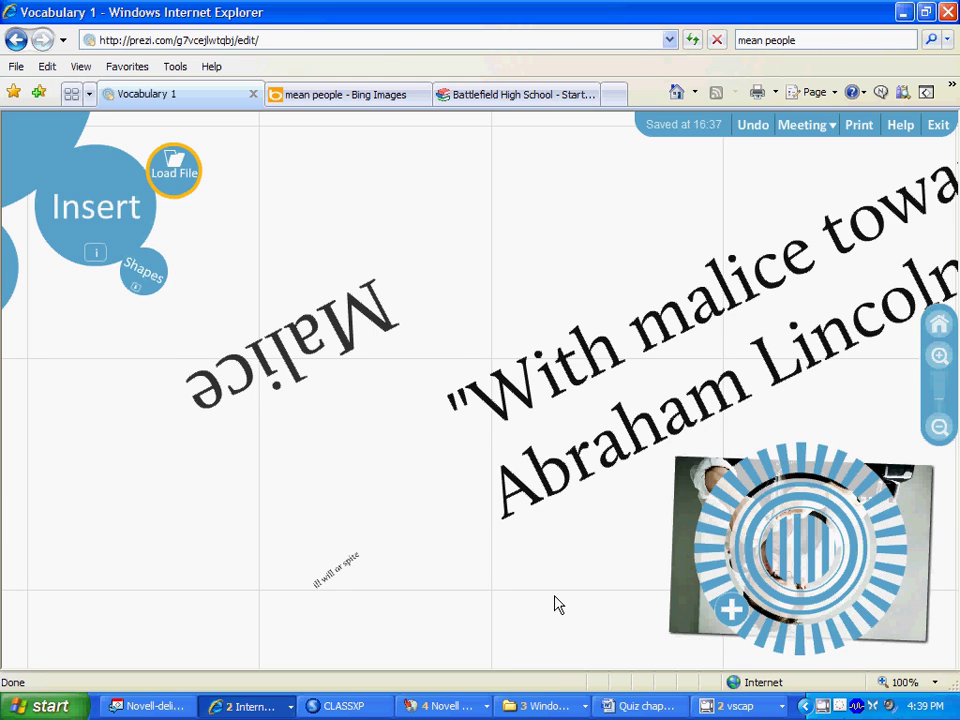
pyautogui.click(544, 592)
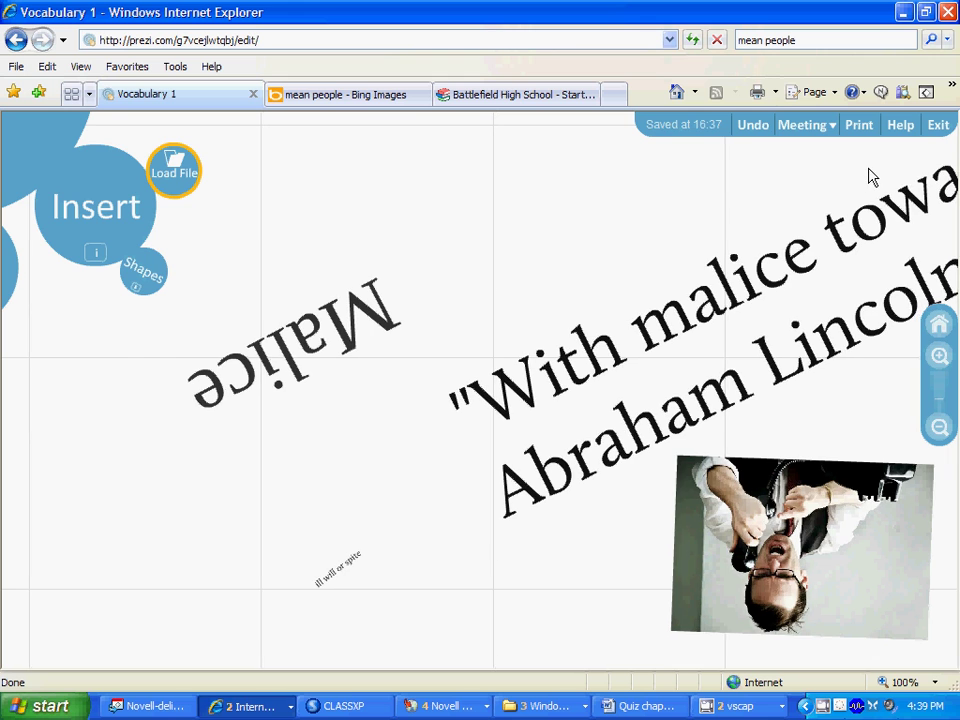
pyautogui.moveTo(870, 178); pyautogui.dragTo(242, 184)
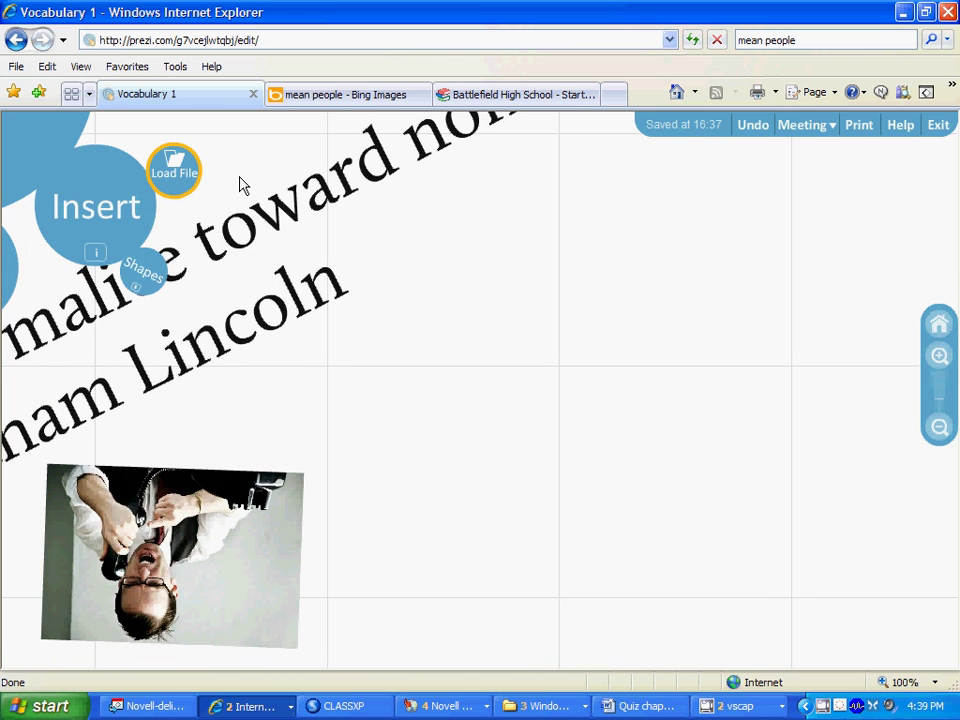
# Add the text 'A word', turned vertical and enlarged
pyautogui.moveTo(563, 290); pyautogui.dragTo(486, 274)
pyautogui.doubleClick(494, 280)
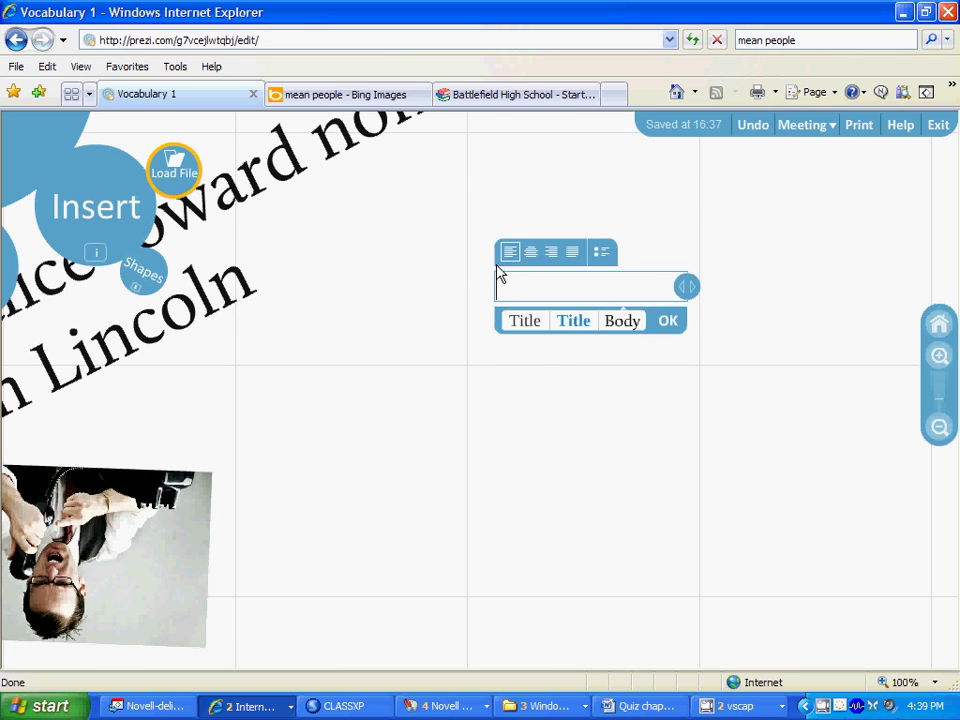
pyautogui.write('A word')
pyautogui.click(538, 358)
pyautogui.click(527, 292)
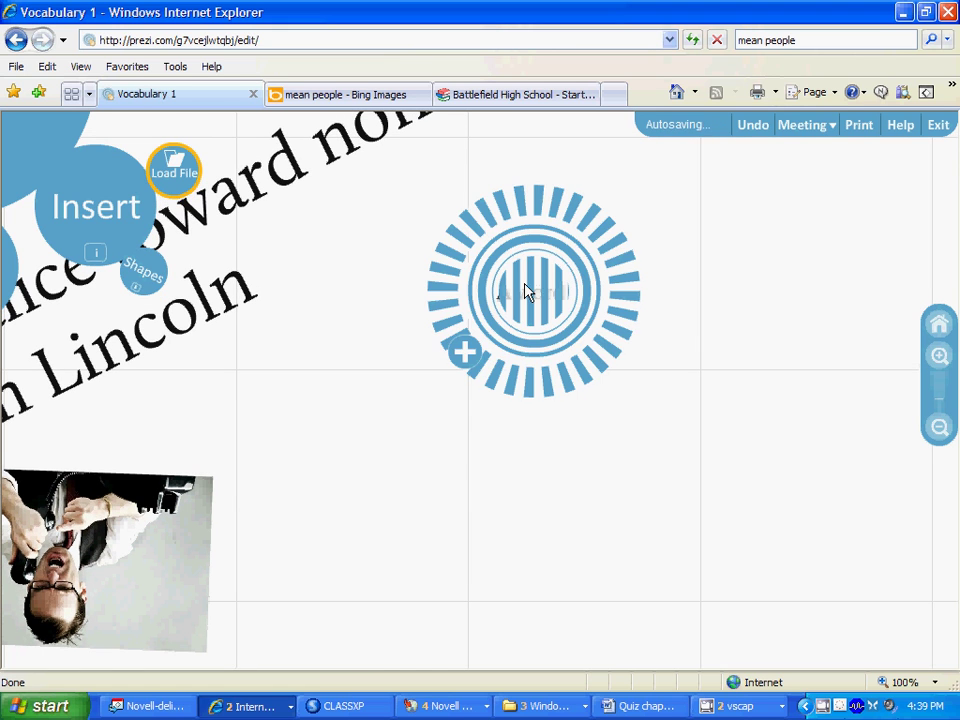
pyautogui.moveTo(579, 214); pyautogui.dragTo(568, 326)
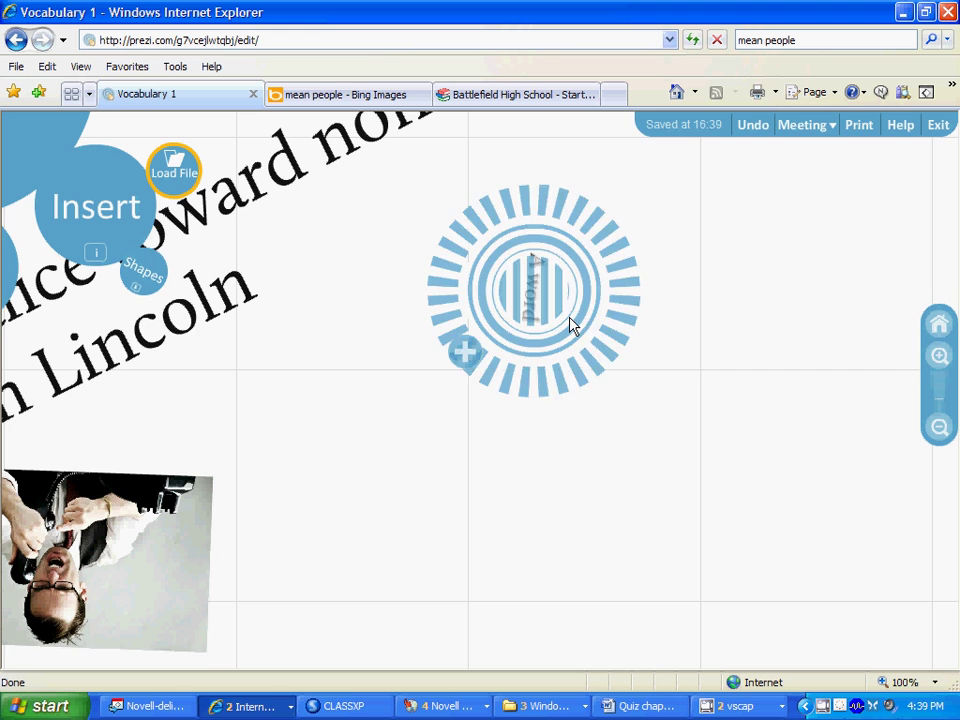
pyautogui.click(535, 508)
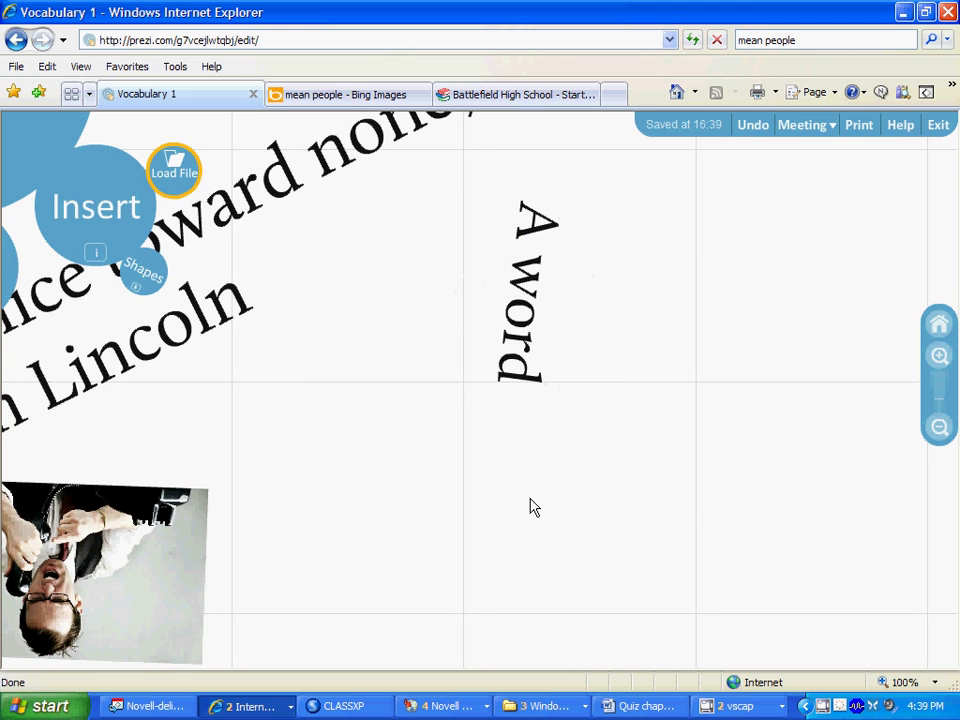
# Add 'A definition' below it, then the text 'A Quotation'
pyautogui.doubleClick(420, 514)
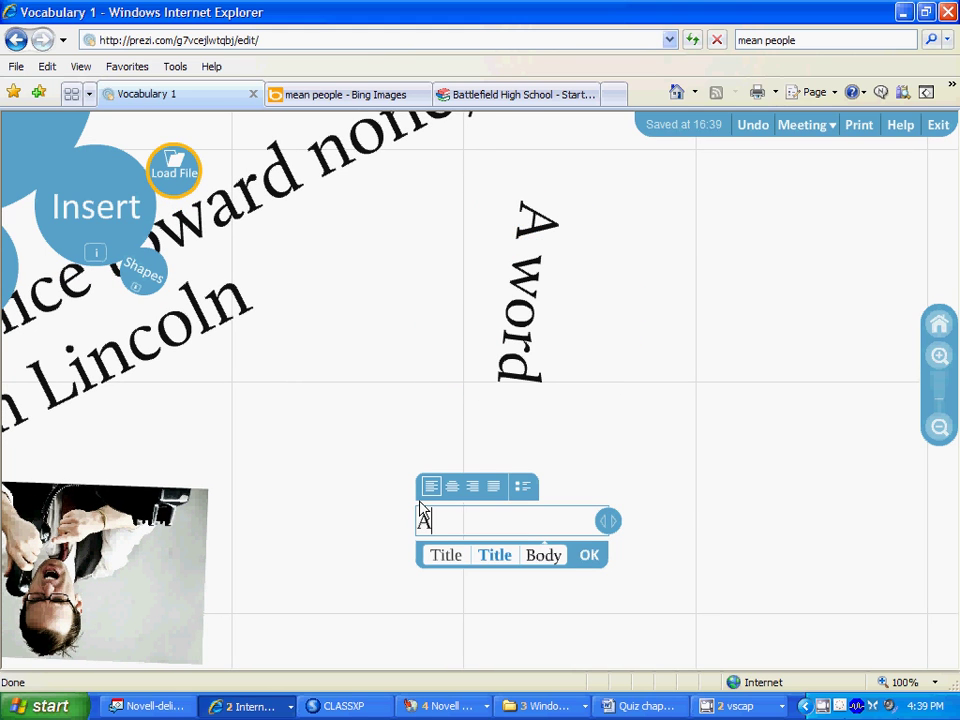
pyautogui.write('definition')
pyautogui.click(649, 431)
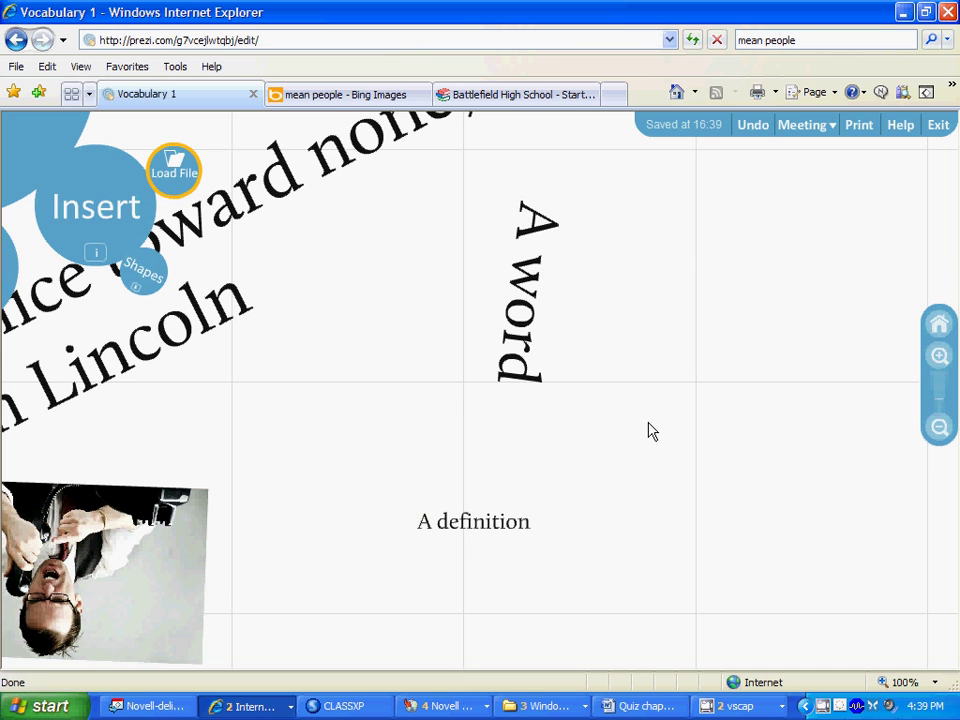
pyautogui.doubleClick(649, 431)
pyautogui.click(513, 533)
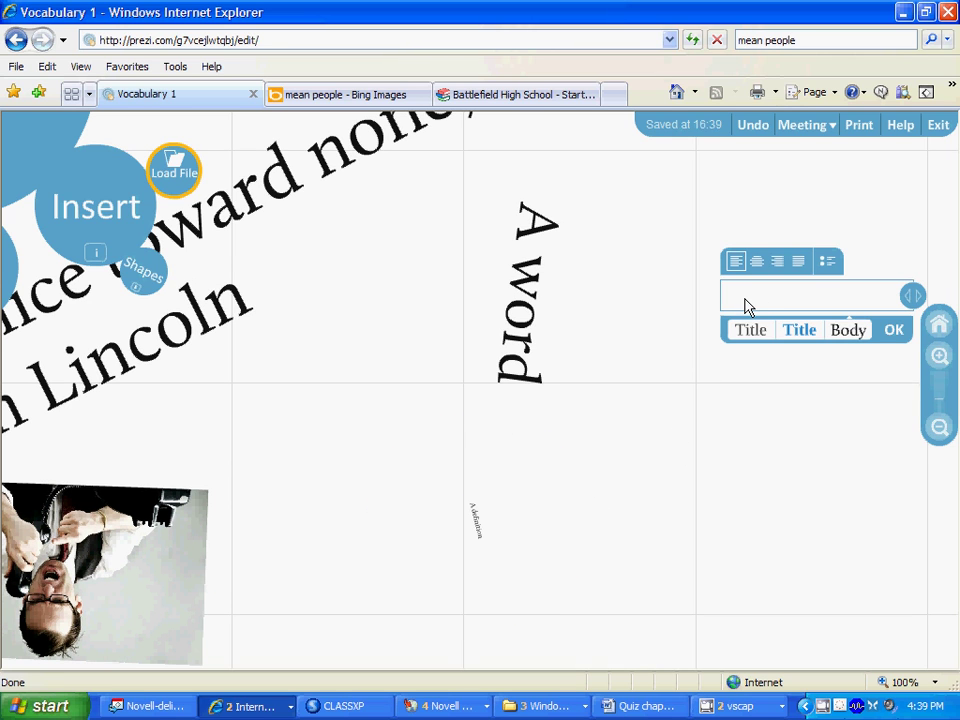
pyautogui.write('A Quotation')
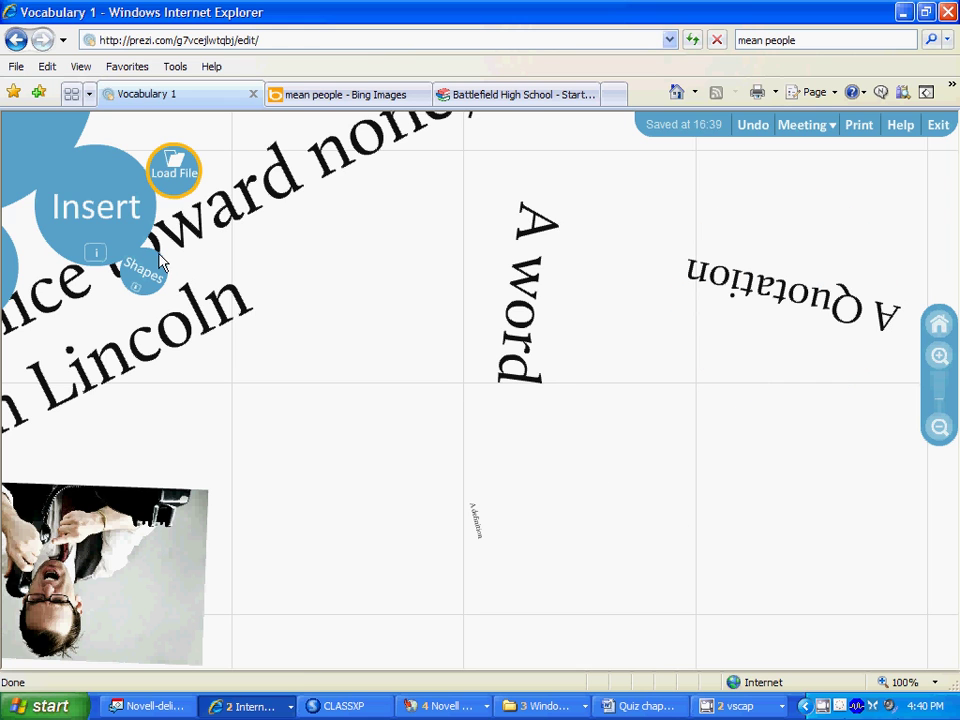
# Upload the framed dog picture, place it below 'A Quotation', and save the prezi
pyautogui.click(176, 180)
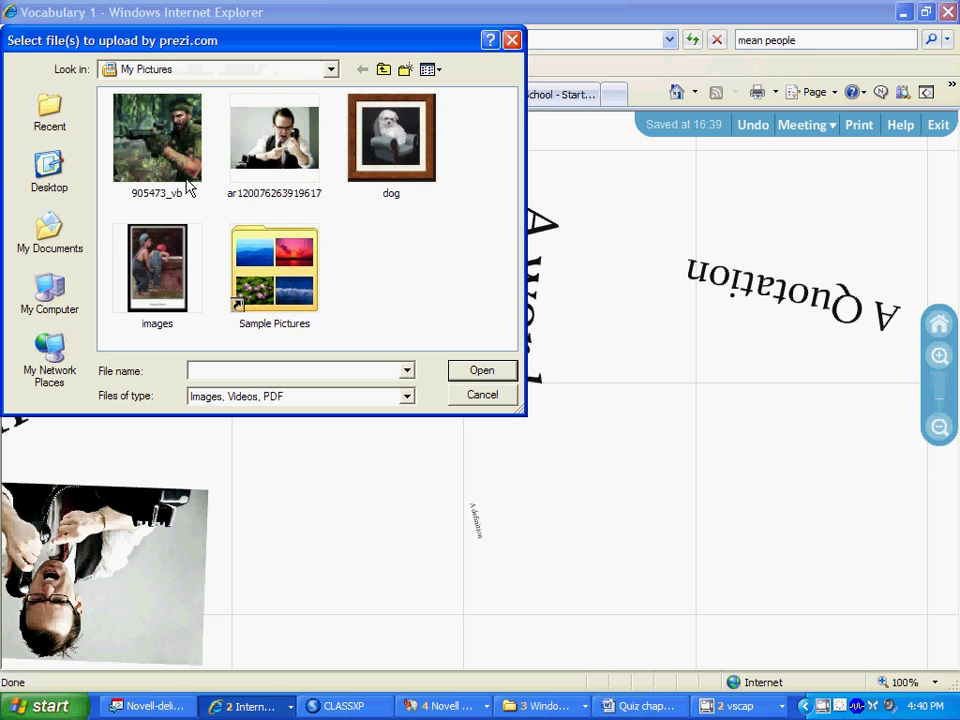
pyautogui.doubleClick(396, 139)
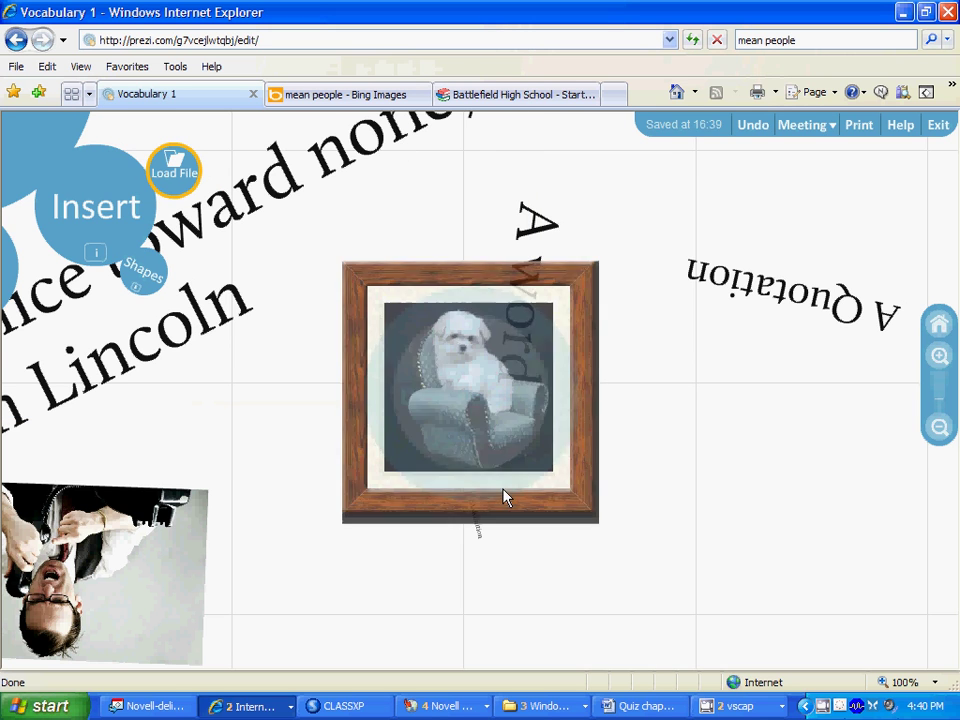
pyautogui.moveTo(559, 434); pyautogui.dragTo(680, 520)
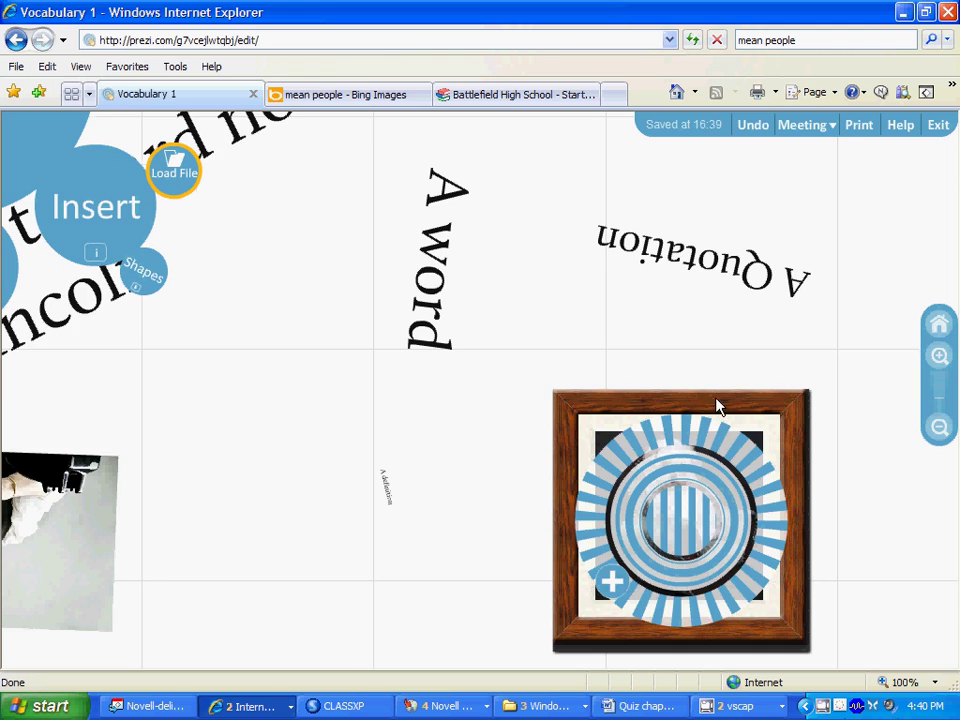
pyautogui.moveTo(718, 403); pyautogui.dragTo(589, 551)
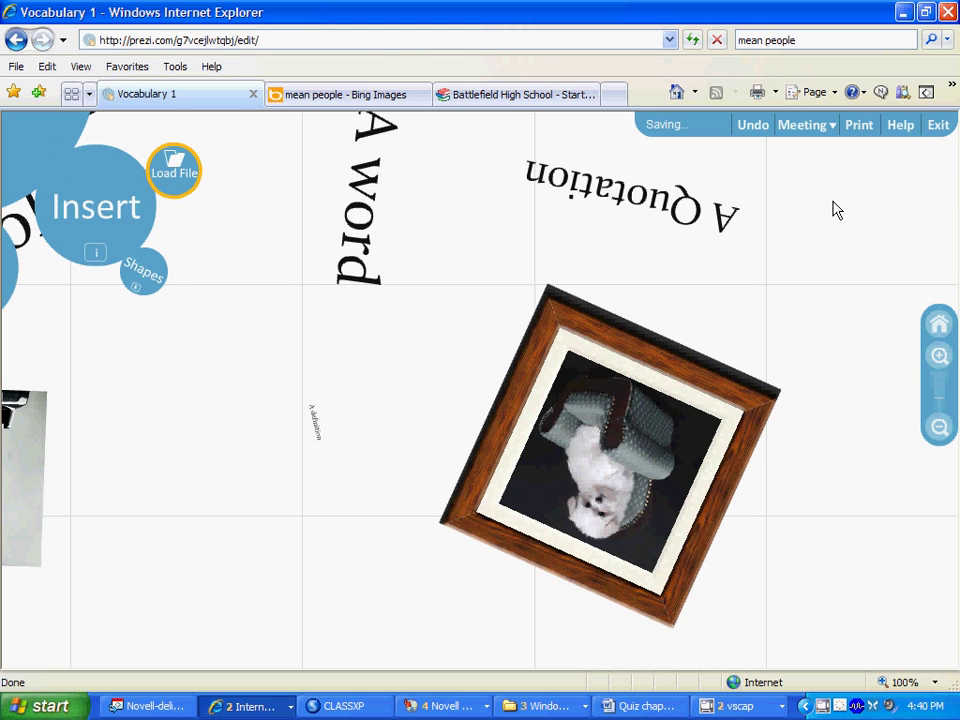
pyautogui.click(939, 126)
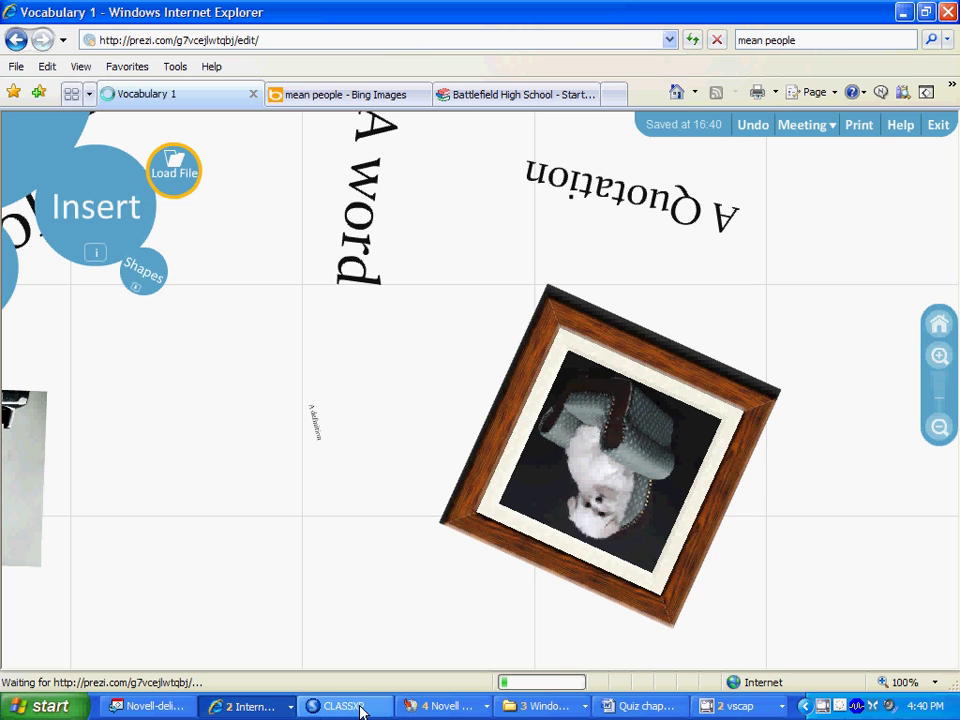
# Return to the Your prezis list, scroll down, and open the vocabulary prezi
pyautogui.click(283, 708)
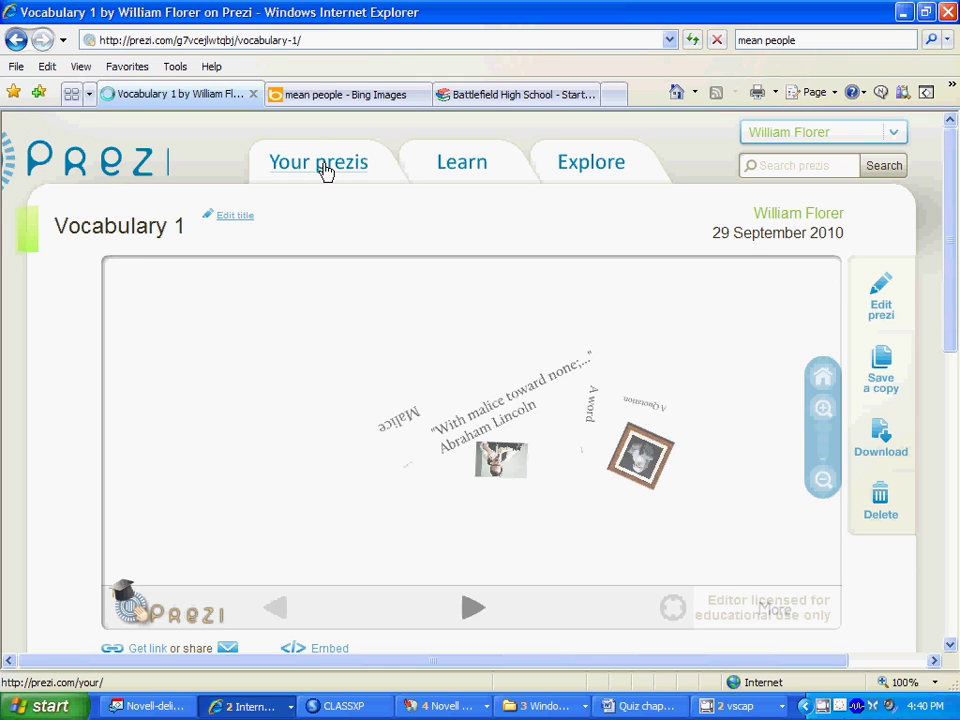
pyautogui.click(334, 162)
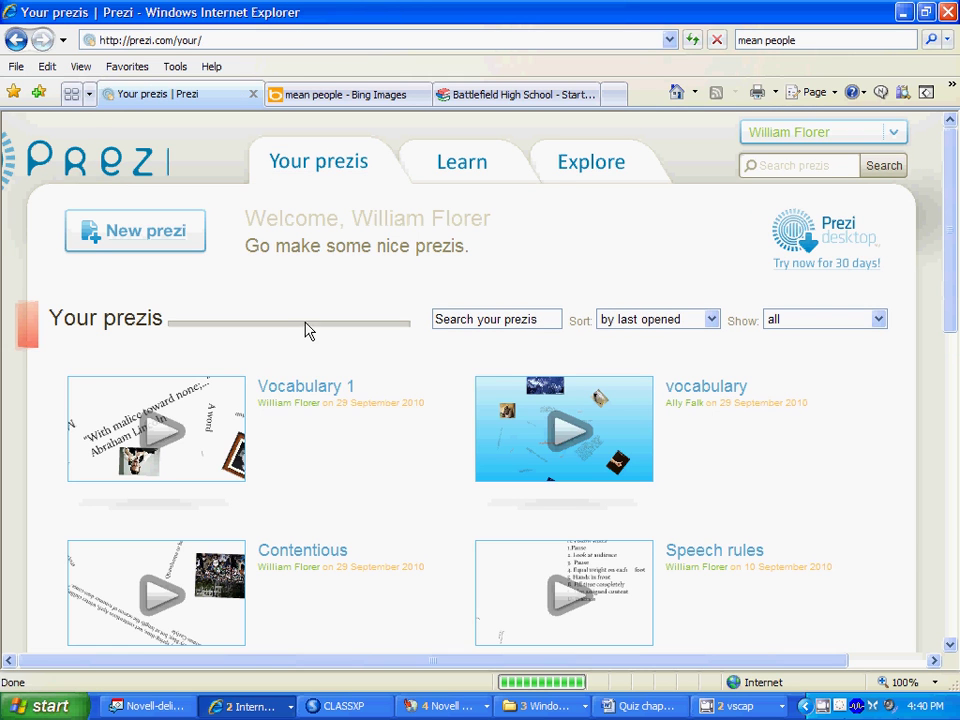
pyautogui.scroll(-3, 346, 524)
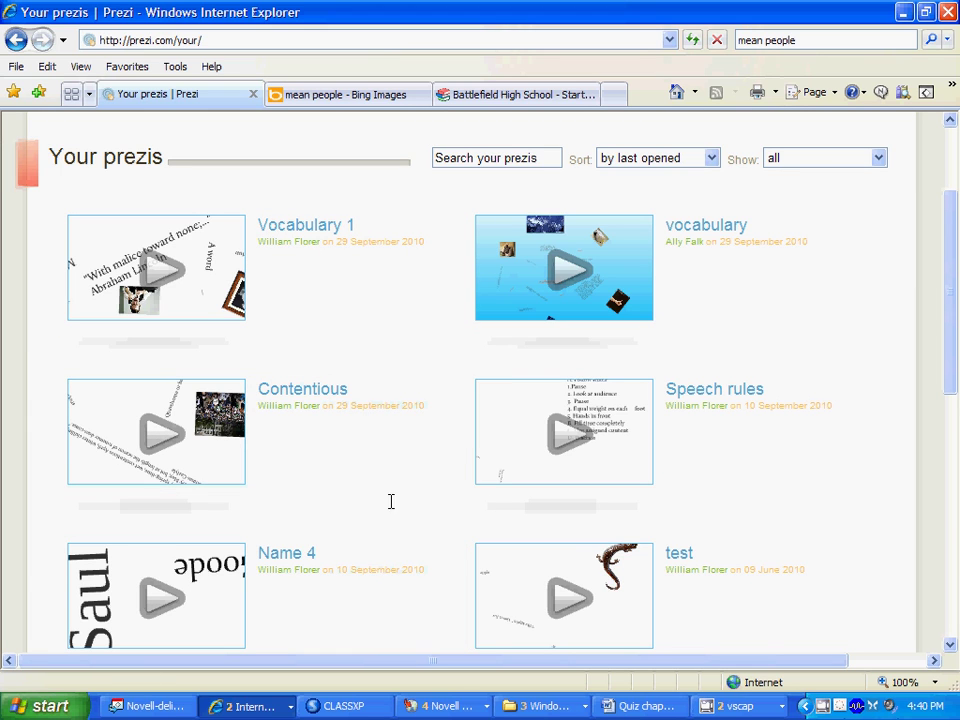
pyautogui.click(693, 234)
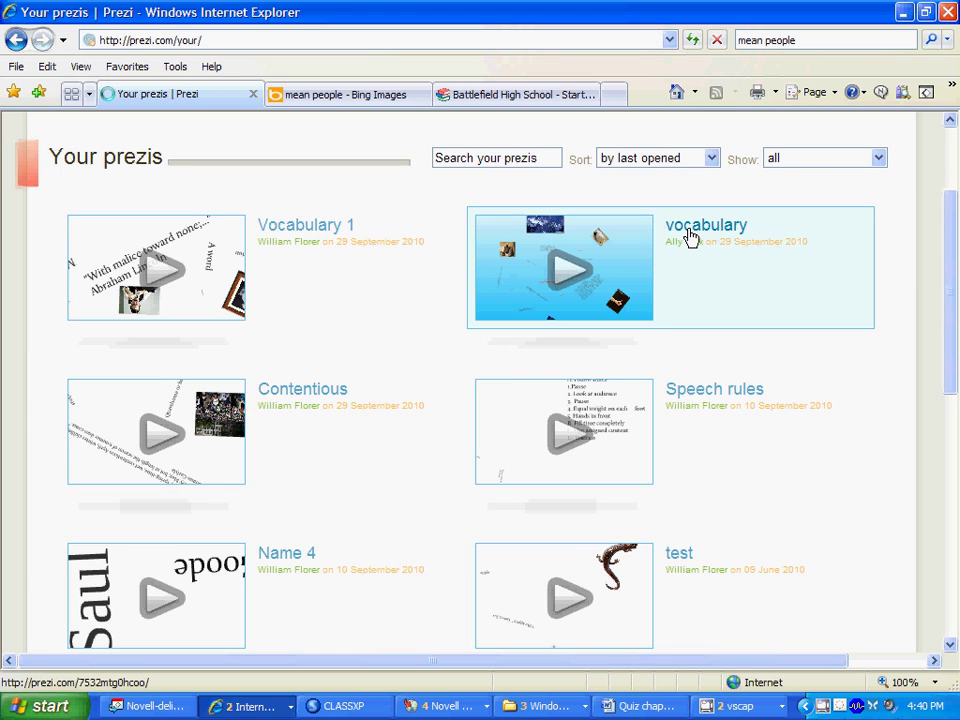
# Open the older vocabulary prezi for editing and bring up its existing path
pyautogui.click(685, 237)
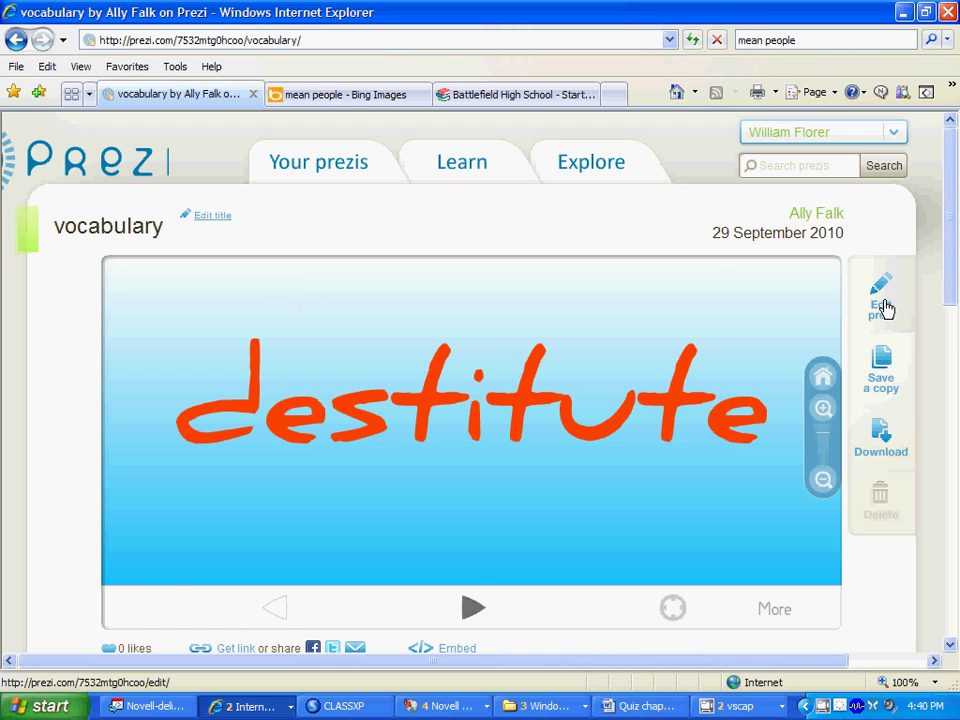
pyautogui.click(874, 300)
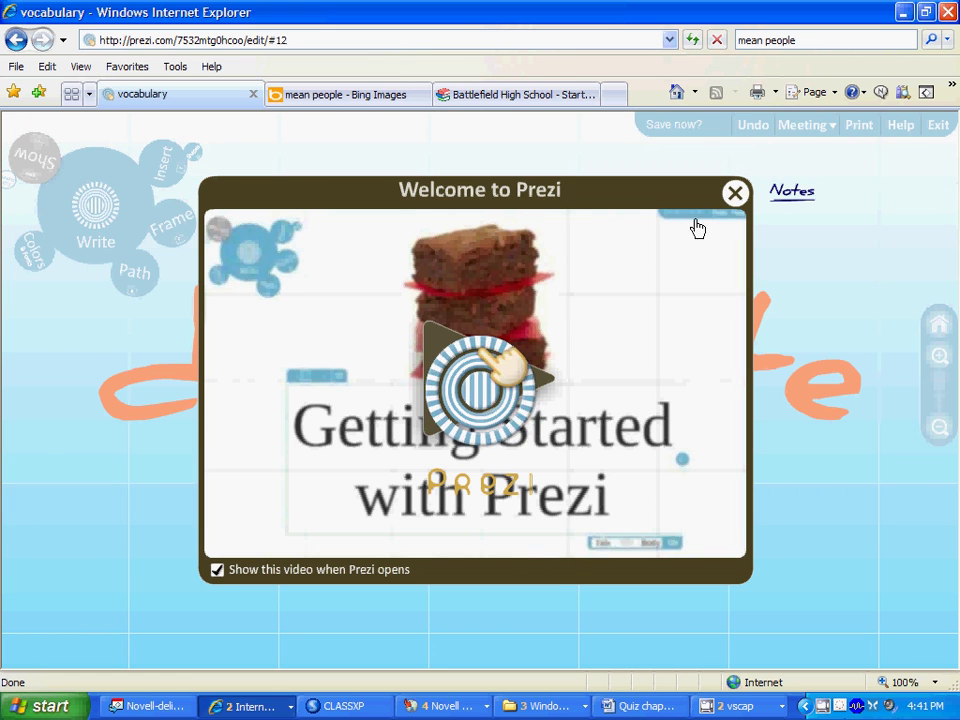
pyautogui.click(735, 193)
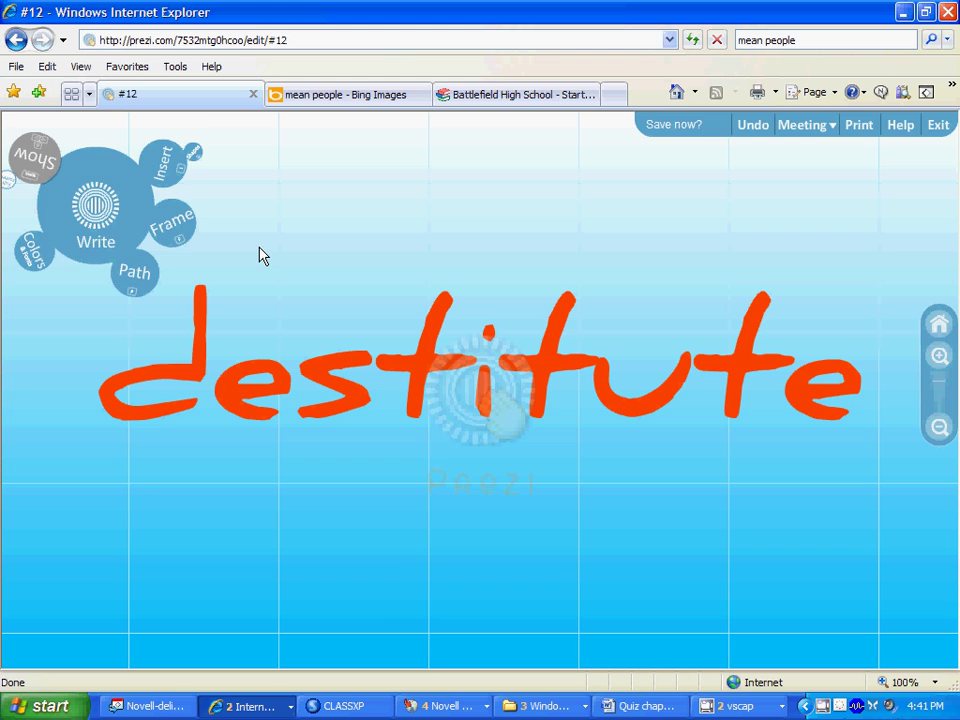
pyautogui.click(142, 276)
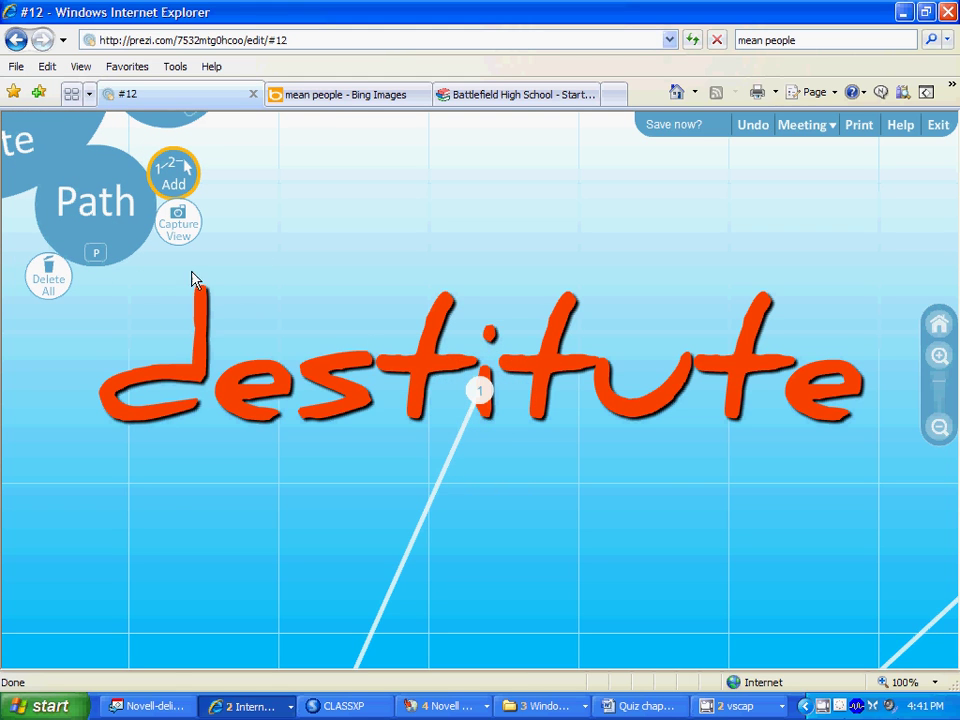
# Delete the whole existing path and make 'destitute' path step 1
pyautogui.click(44, 284)
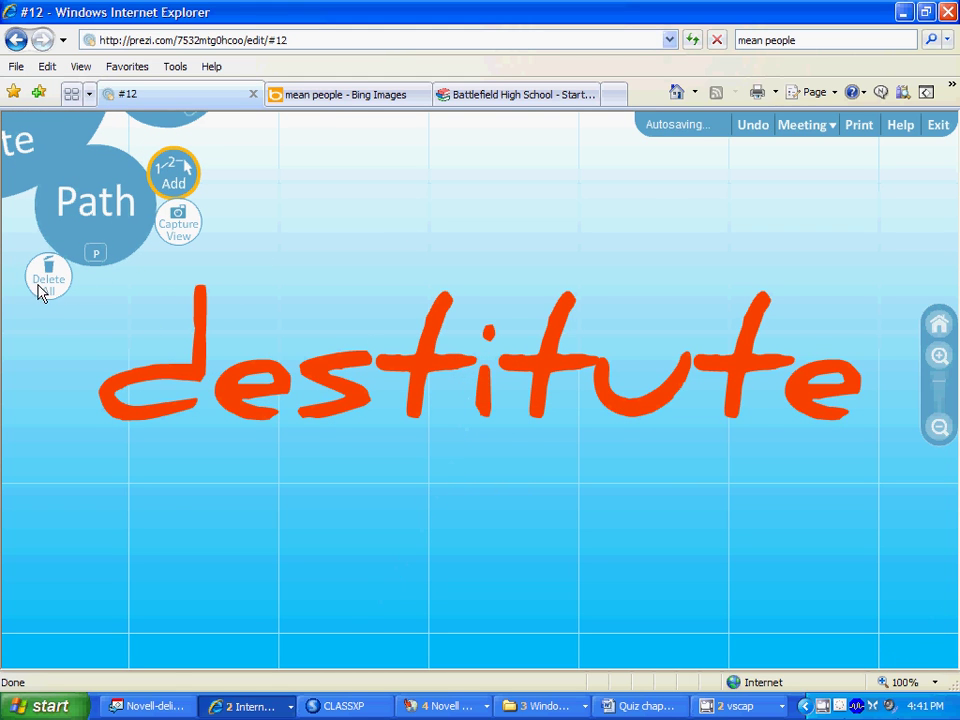
pyautogui.scroll(-5, 450, 491)
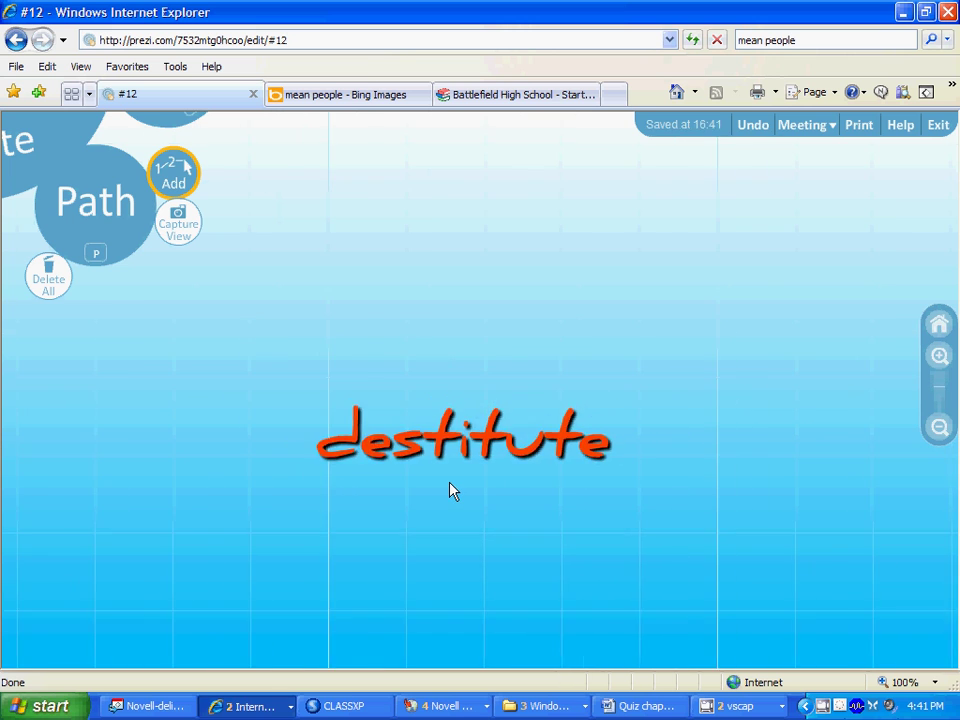
pyautogui.scroll(-3, 488, 302)
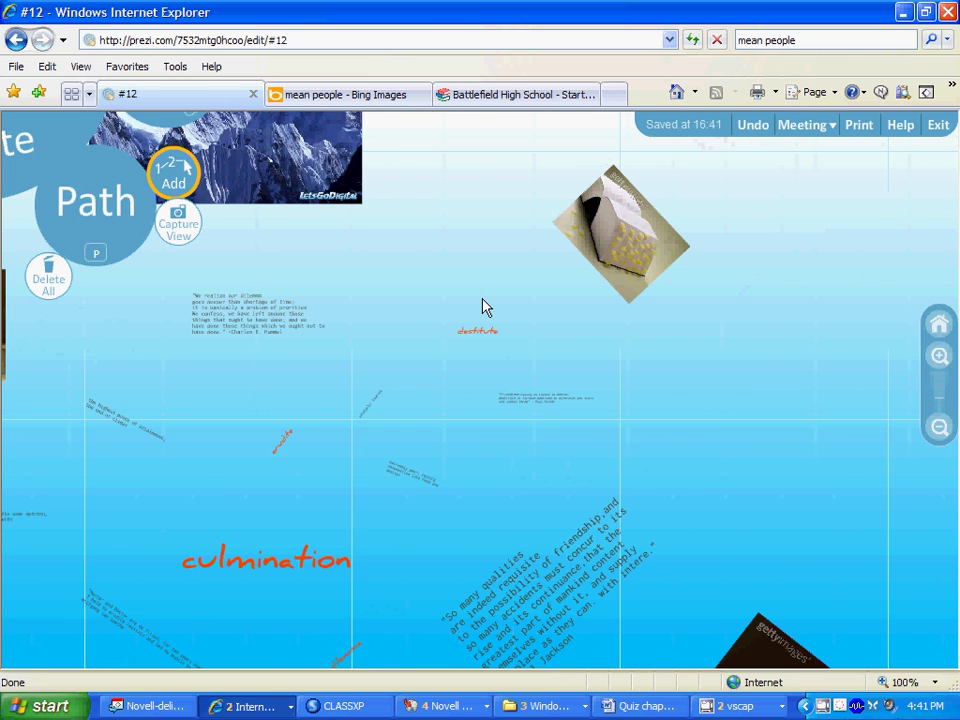
pyautogui.scroll(-3, 482, 307)
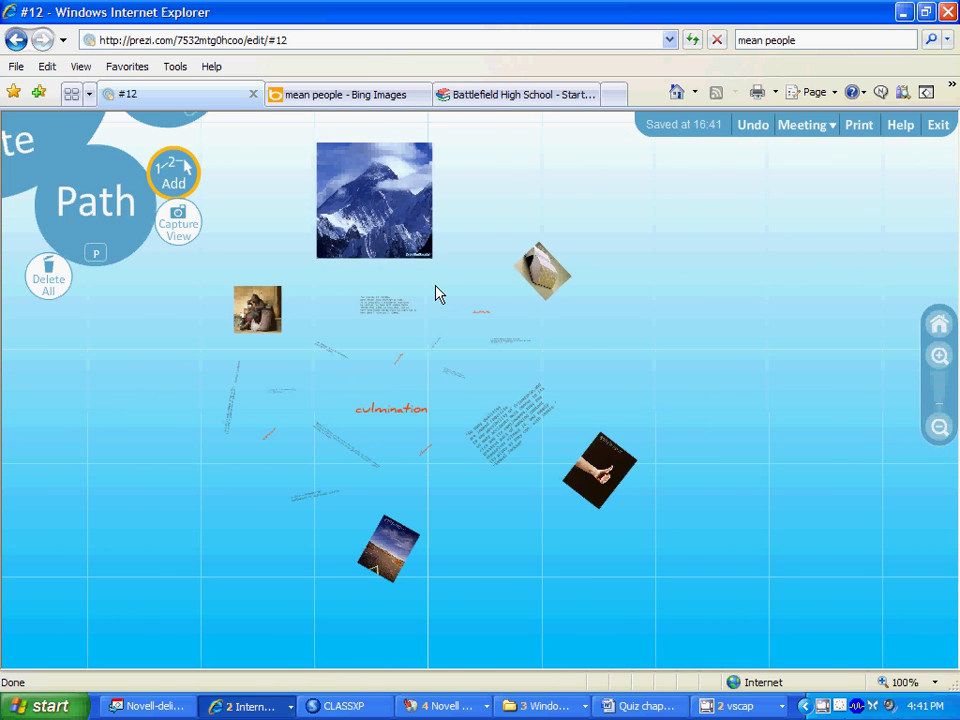
pyautogui.moveTo(437, 294); pyautogui.dragTo(575, 302)
pyautogui.scroll(3, 575, 300)
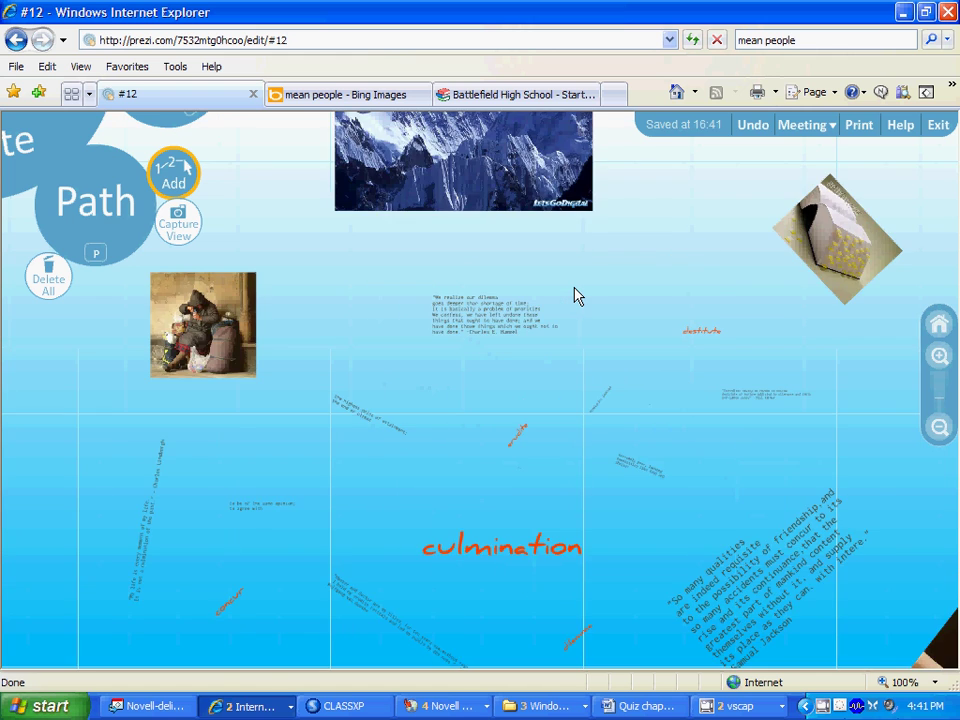
pyautogui.scroll(-3, 574, 297)
pyautogui.scroll(1, 573, 296)
pyautogui.scroll(-2, 572, 296)
pyautogui.scroll(3, 573, 296)
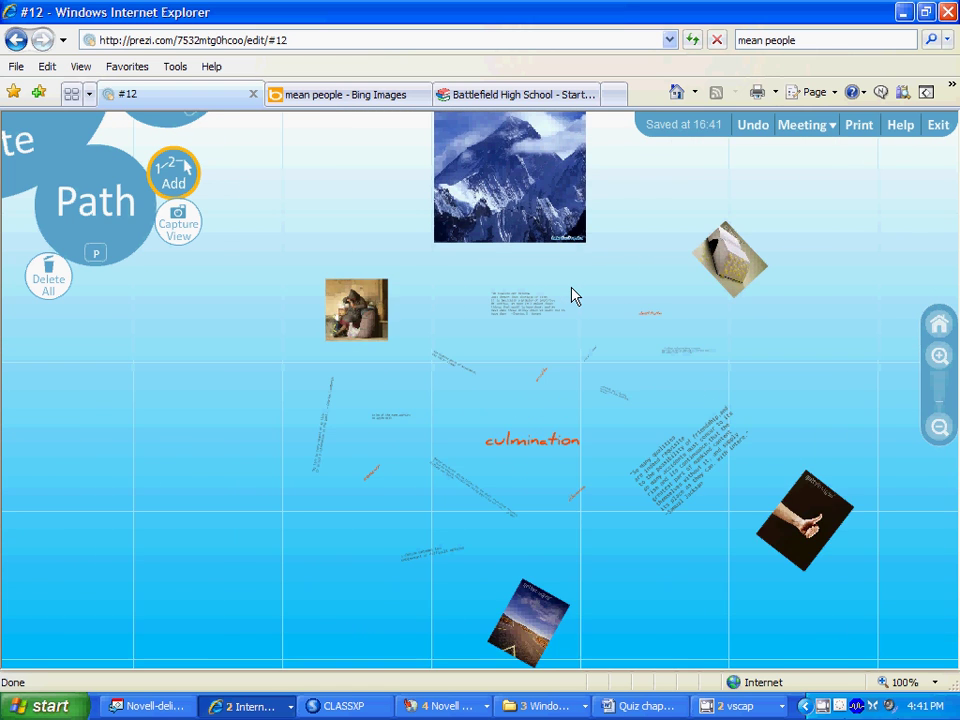
pyautogui.scroll(-2, 574, 296)
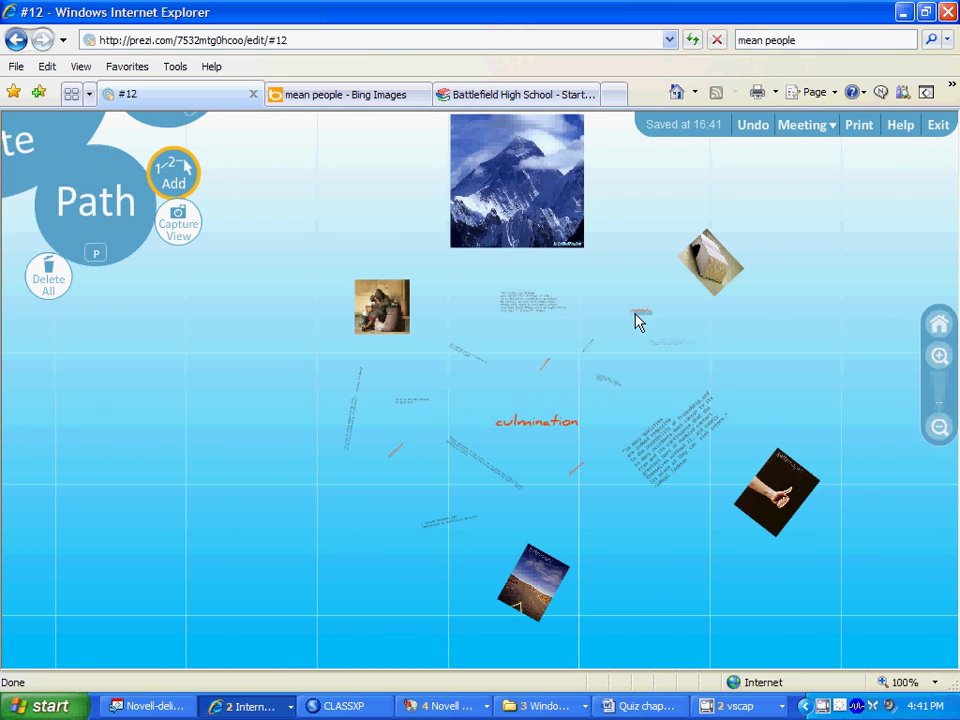
pyautogui.click(639, 315)
# Add the destitute definition as step 2 and the person-with-bags picture as step 3
pyautogui.scroll(1, 655, 323)
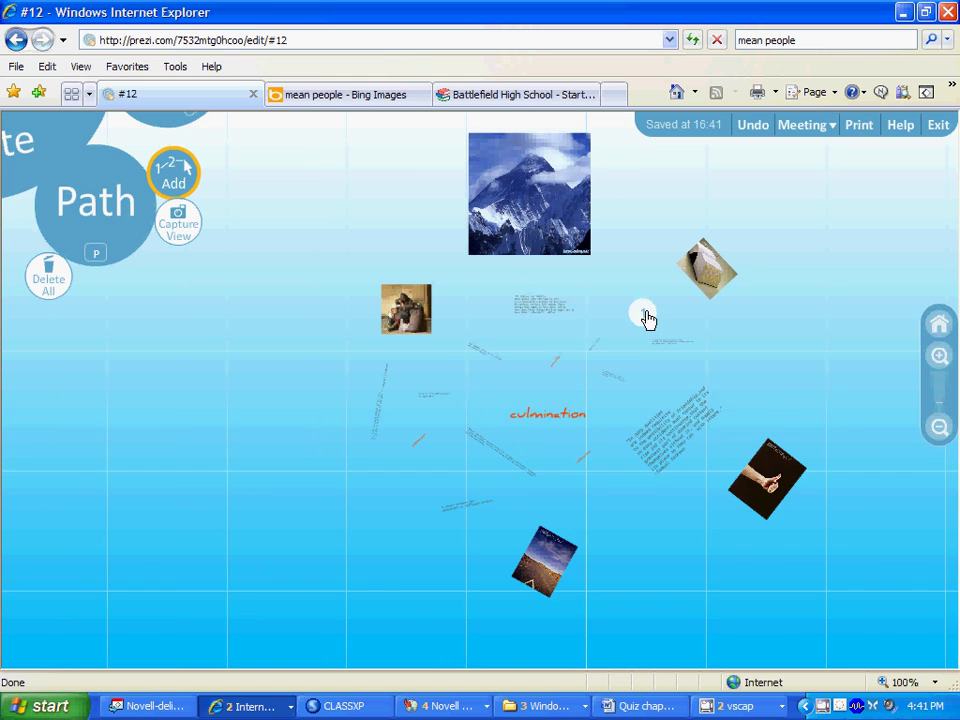
pyautogui.scroll(3, 645, 318)
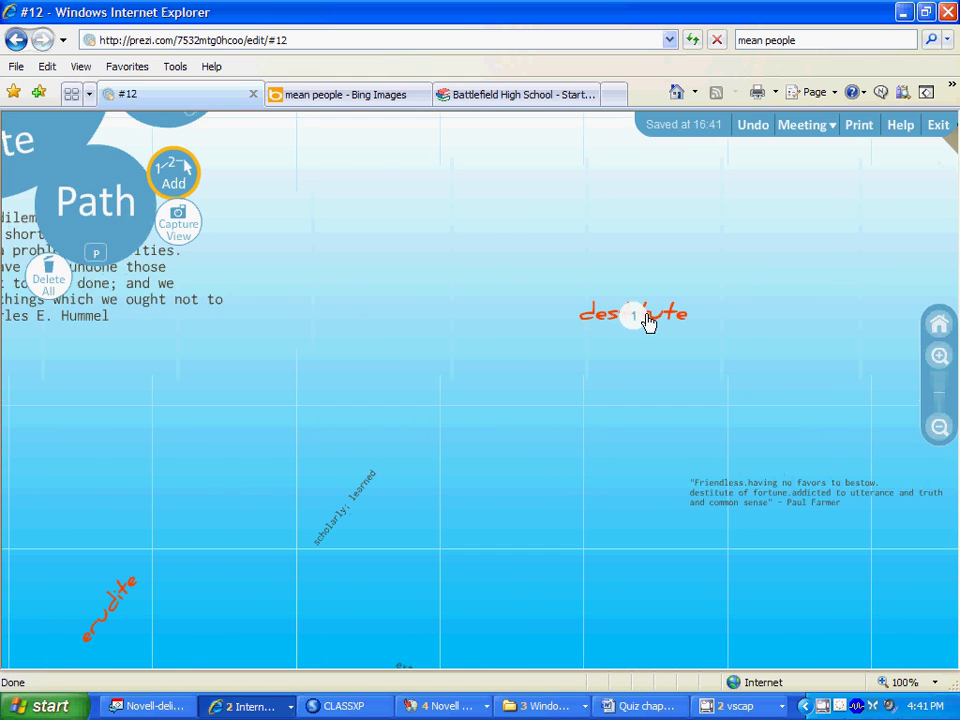
pyautogui.scroll(-4, 648, 320)
pyautogui.scroll(2, 648, 320)
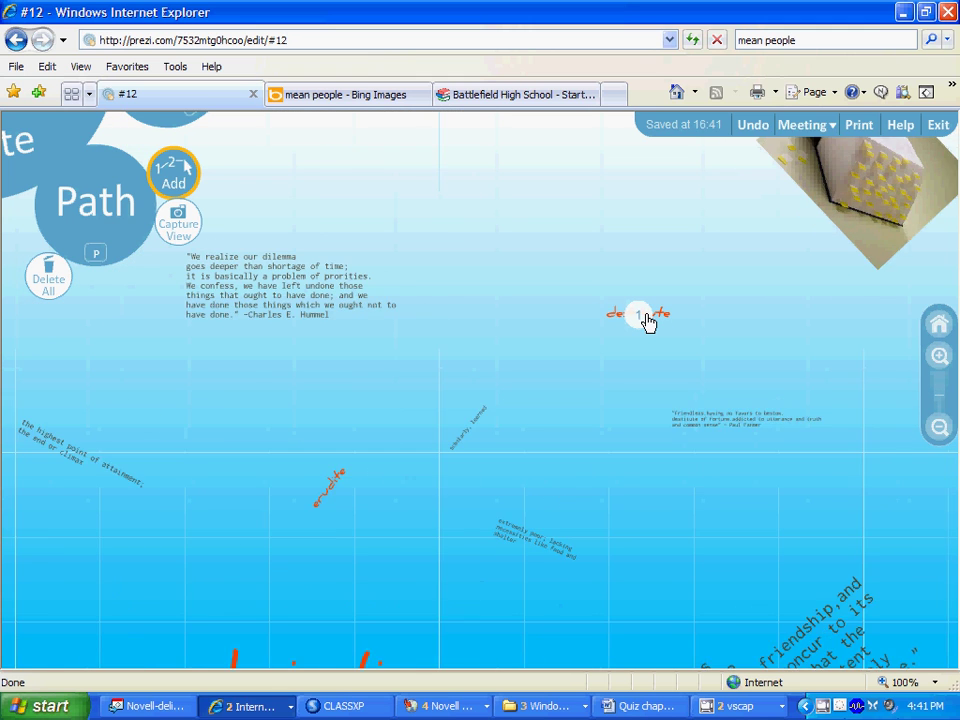
pyautogui.scroll(1, 646, 319)
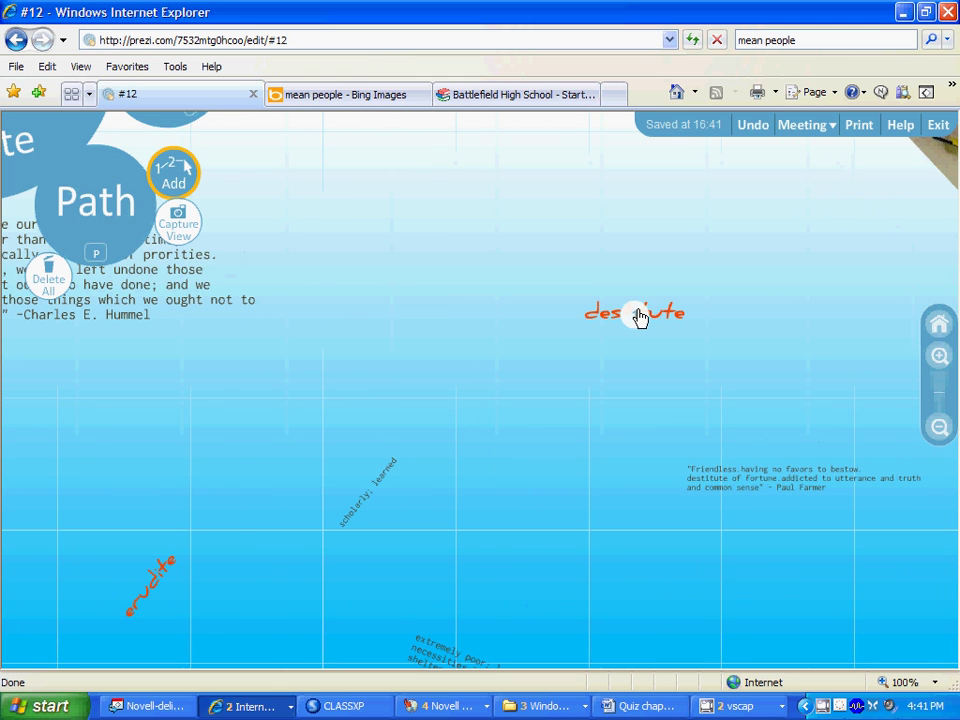
pyautogui.scroll(-1, 640, 318)
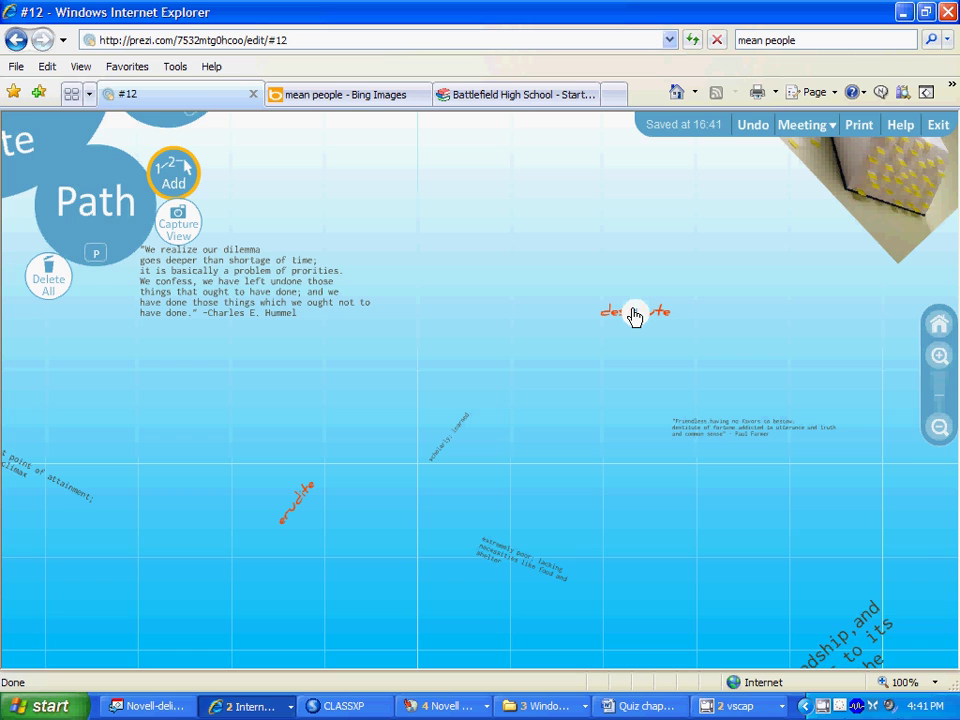
pyautogui.click(634, 315)
pyautogui.click(510, 564)
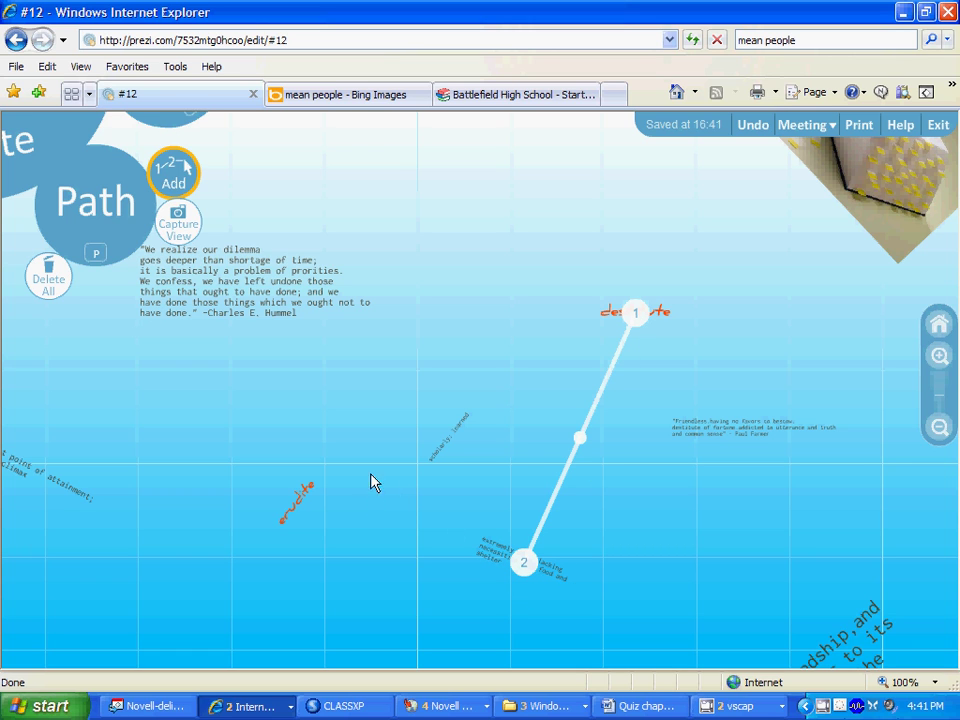
pyautogui.scroll(-3, 207, 425)
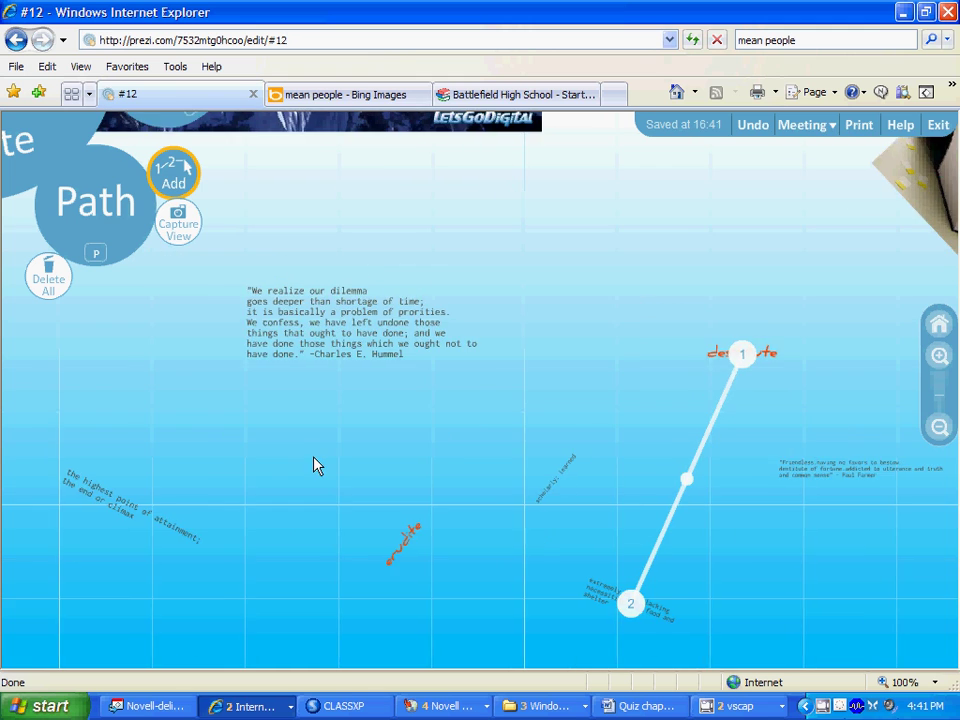
pyautogui.scroll(-2, 303, 445)
pyautogui.click(168, 420)
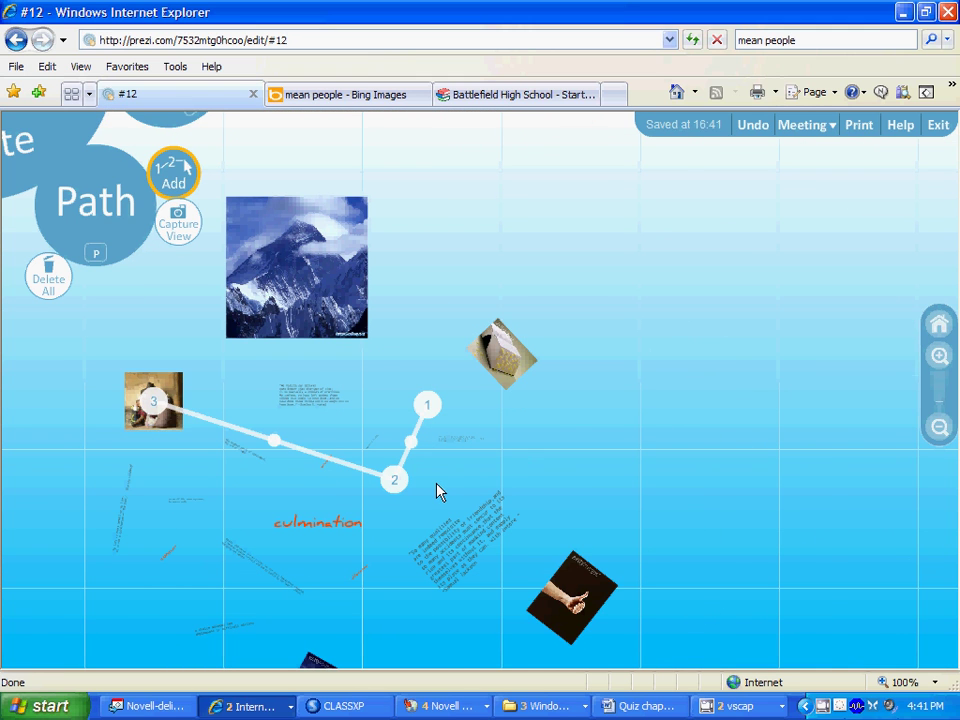
# Add the destitute quotation as path step 4 and the word 'erudite' as step 5
pyautogui.scroll(3, 437, 490)
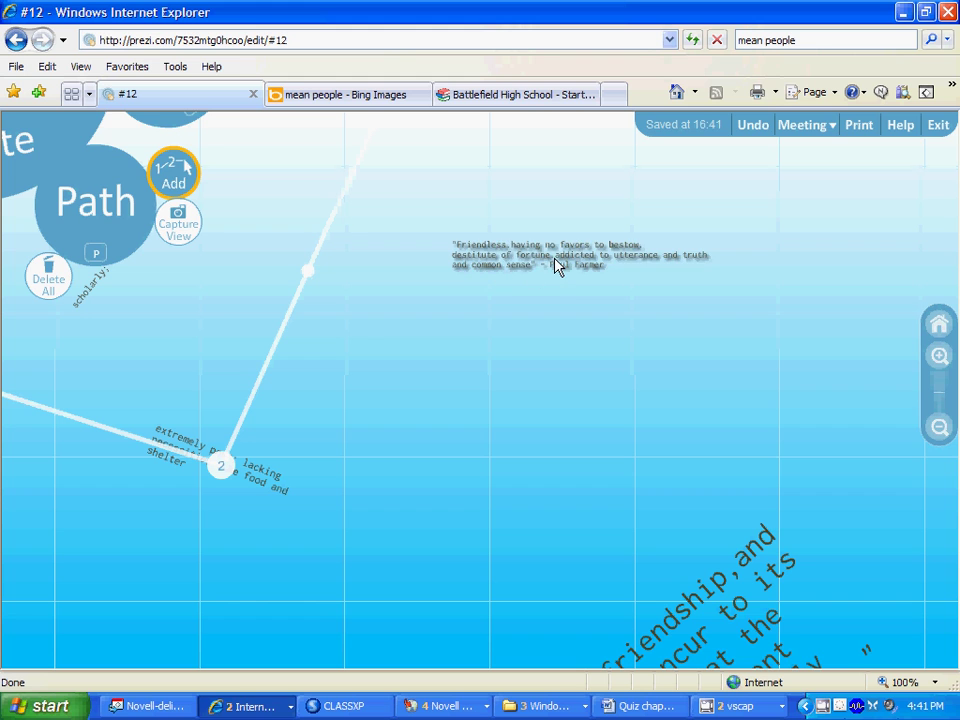
pyautogui.click(557, 266)
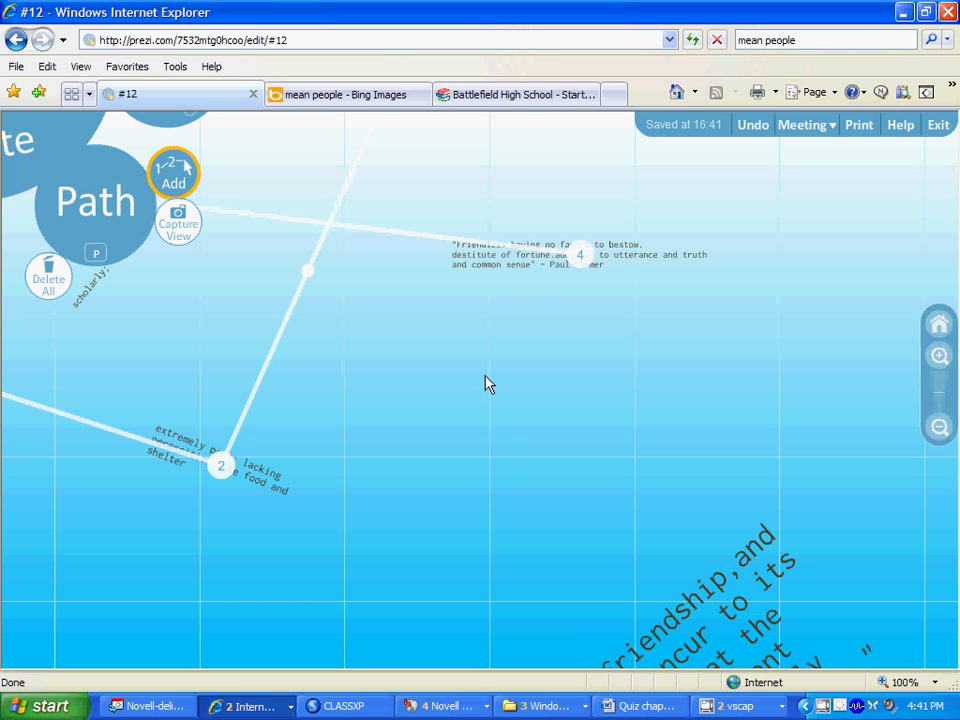
pyautogui.scroll(-1, 473, 381)
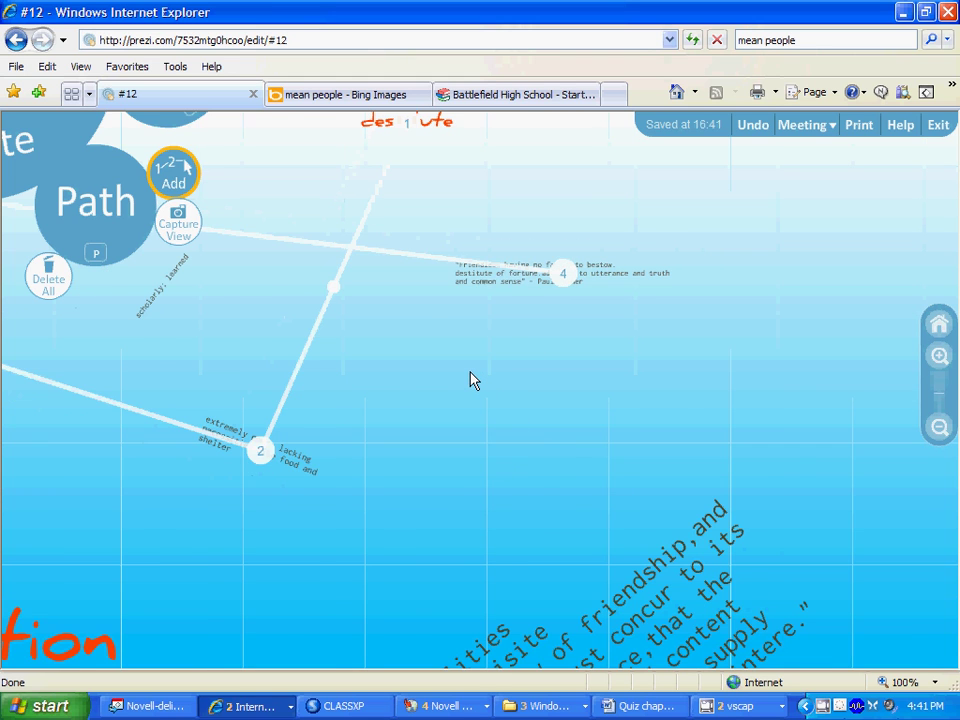
pyautogui.scroll(-2, 473, 381)
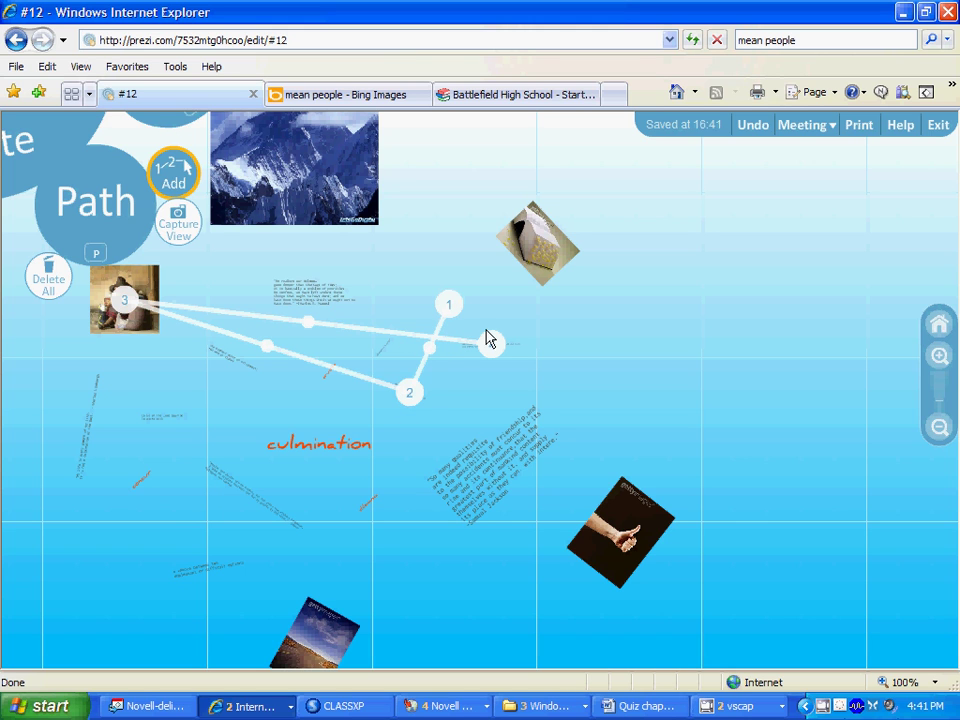
pyautogui.click(326, 383)
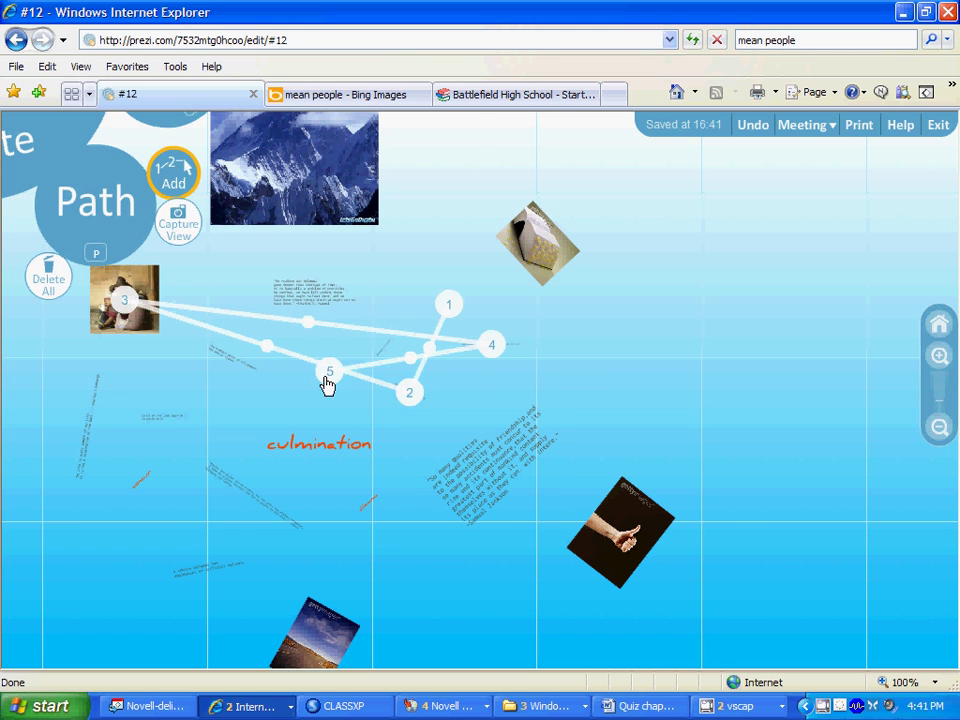
# Add the 'scholarly, learned' definition as step 6 and the box picture as step 7
pyautogui.scroll(-1, 326, 383)
pyautogui.scroll(4, 326, 383)
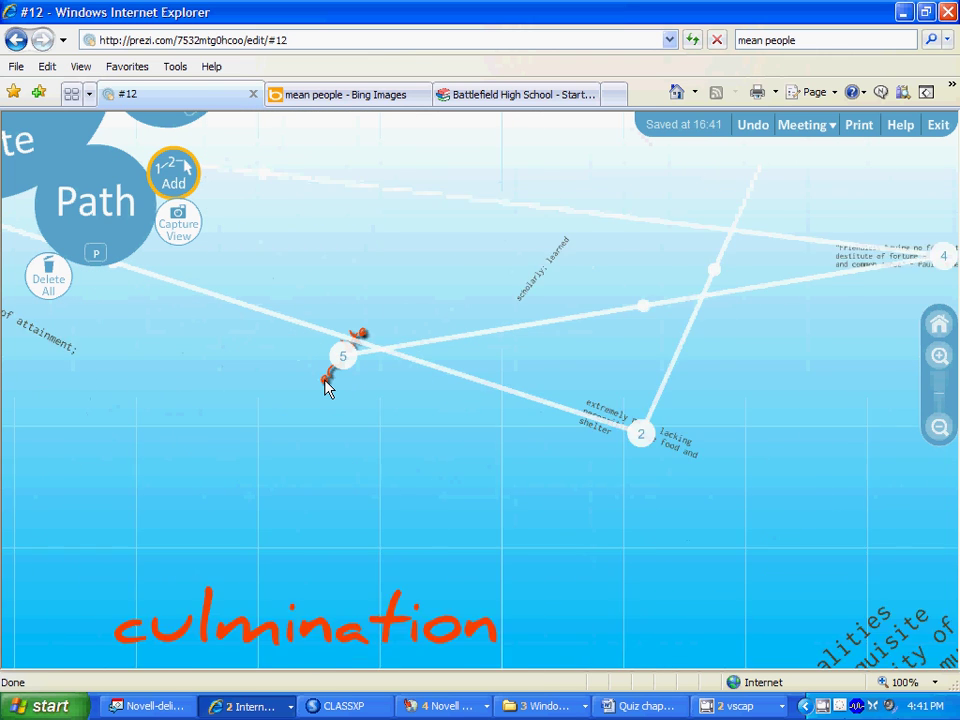
pyautogui.scroll(2, 326, 383)
pyautogui.scroll(-2, 326, 387)
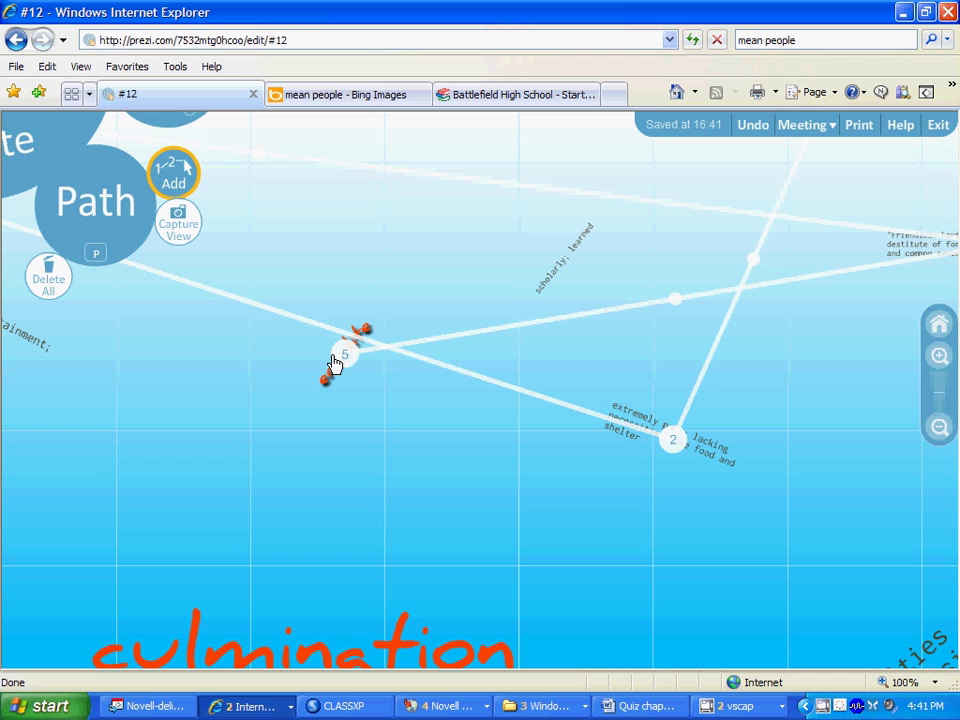
pyautogui.click(563, 268)
pyautogui.scroll(2, 636, 258)
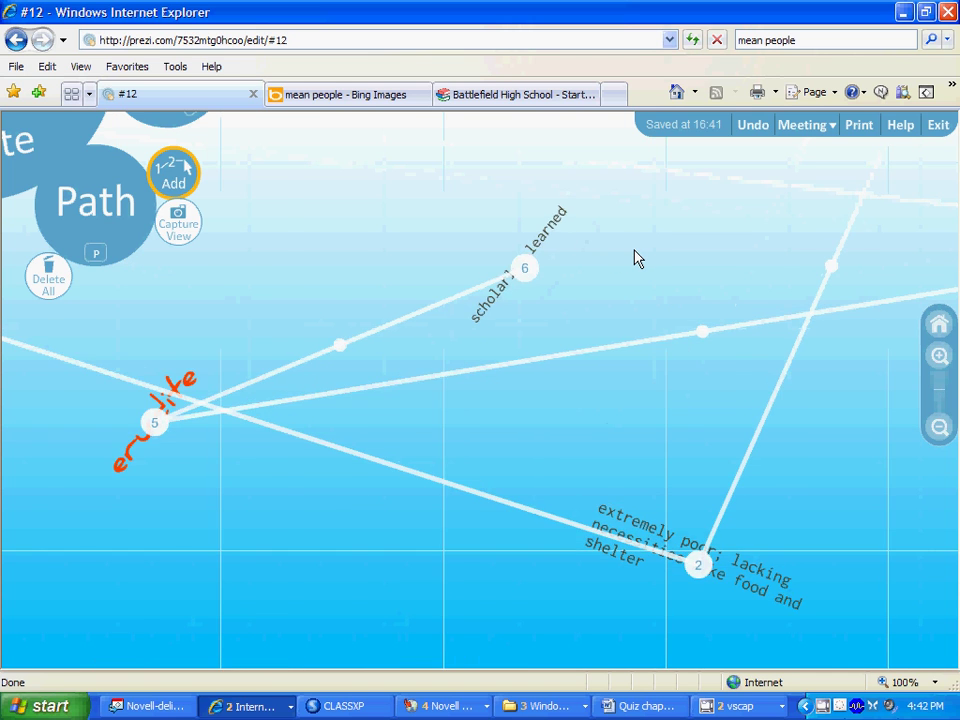
pyautogui.scroll(-3, 633, 258)
pyautogui.scroll(-5, 631, 258)
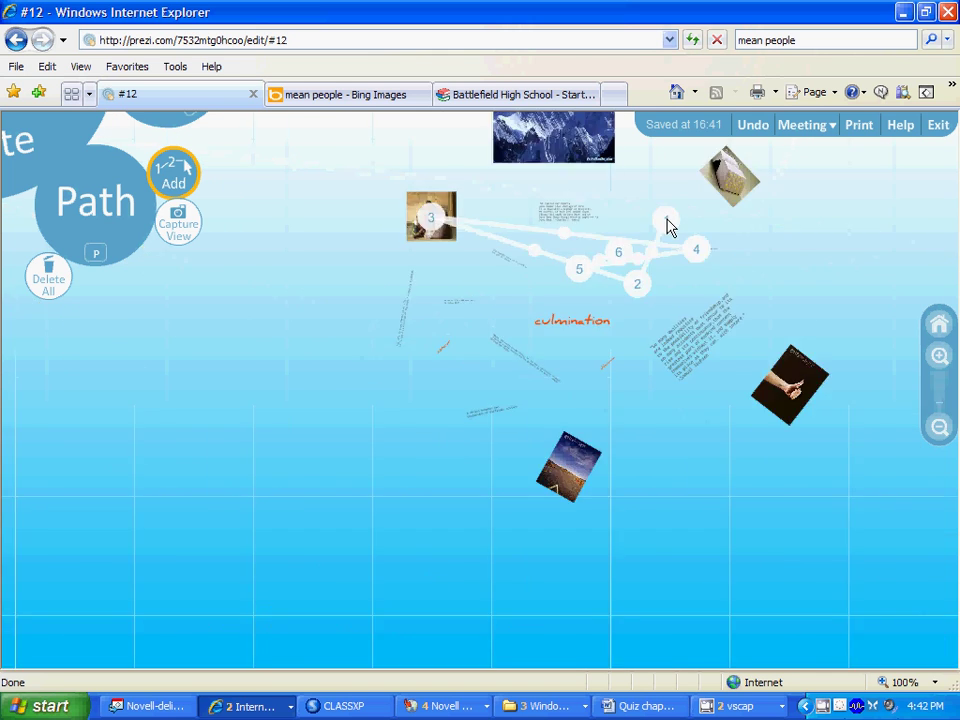
pyautogui.click(727, 179)
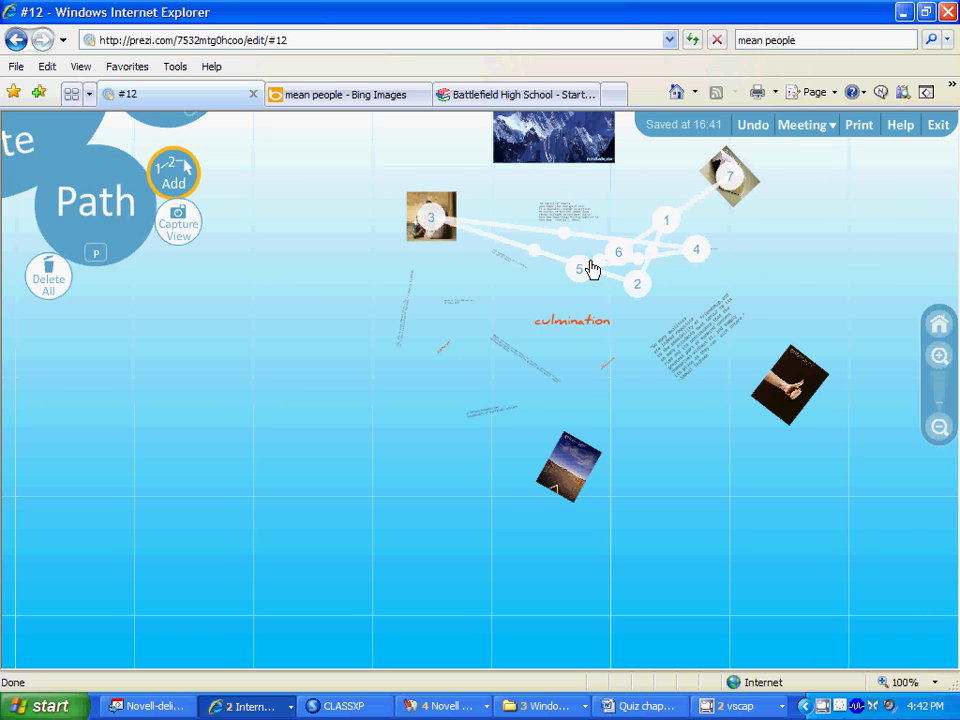
# Add the Goethe quote, 'culmination' and its 'highest point of attainment' definition as steps 8–10
pyautogui.scroll(5, 591, 262)
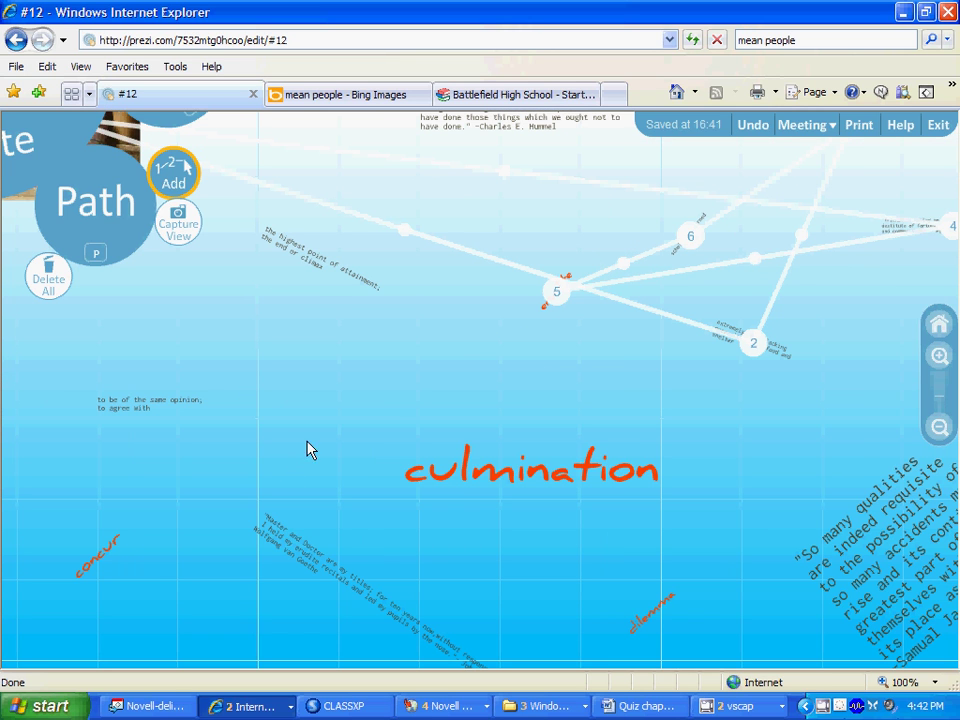
pyautogui.scroll(-2, 377, 551)
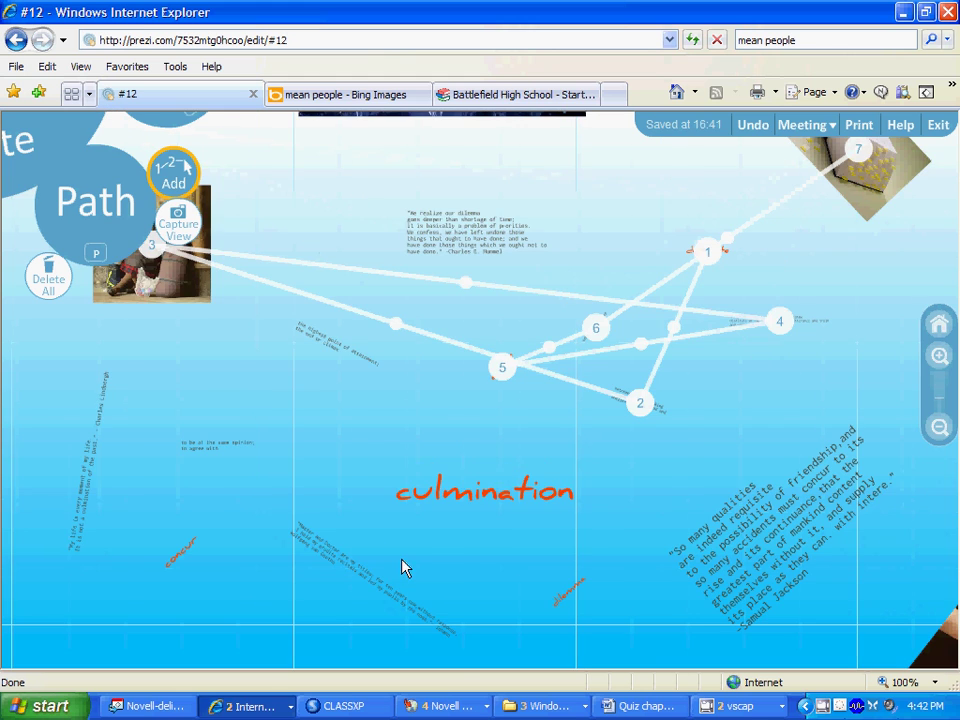
pyautogui.moveTo(413, 559); pyautogui.dragTo(451, 305)
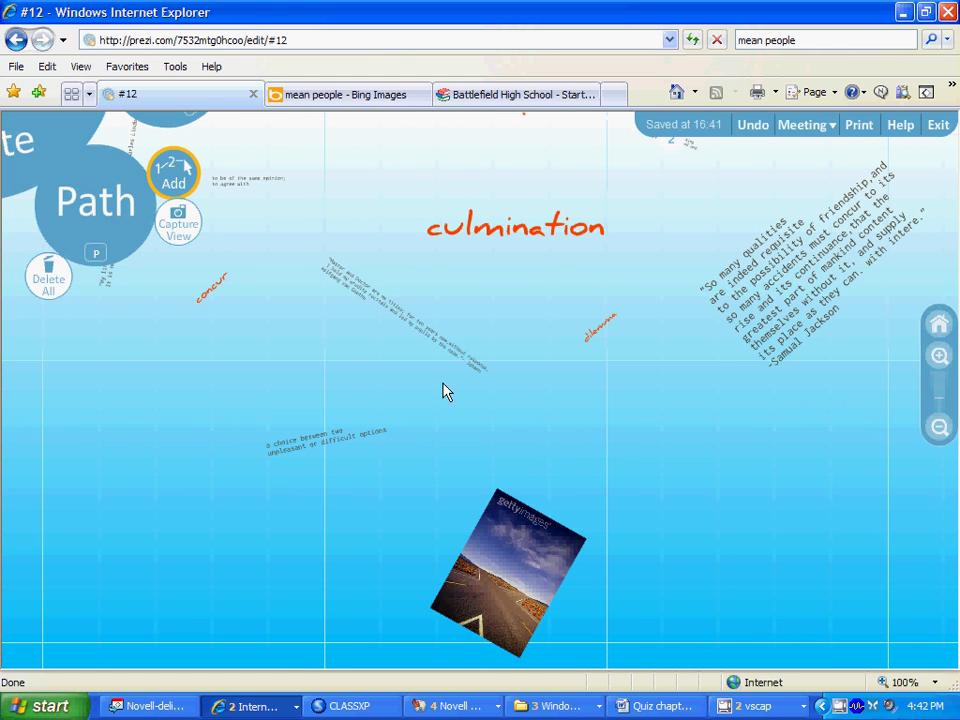
pyautogui.scroll(2, 410, 375)
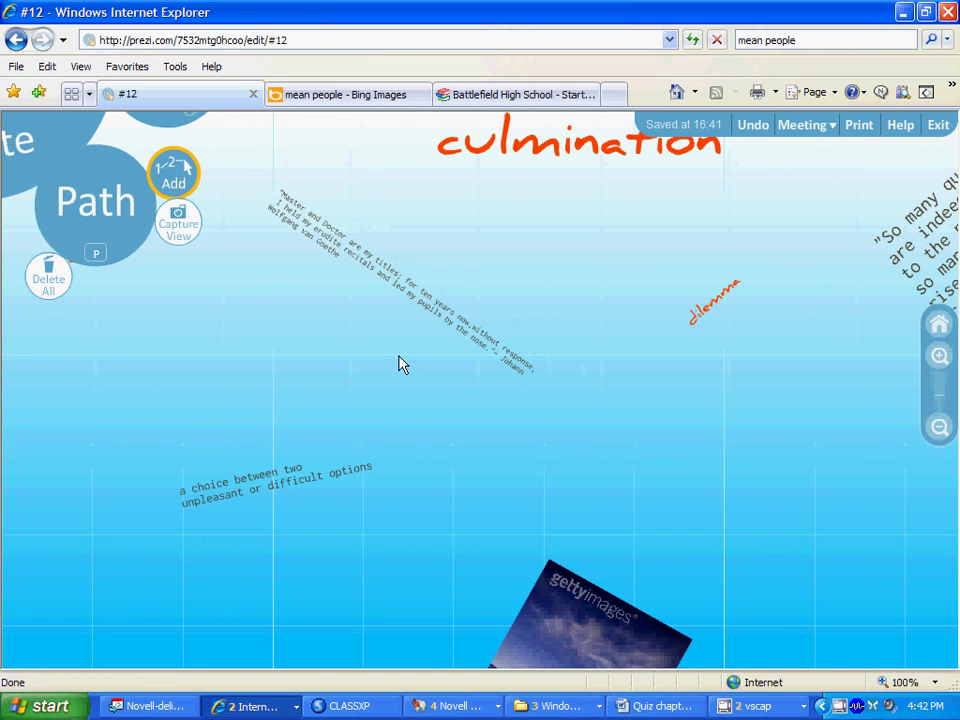
pyautogui.click(383, 274)
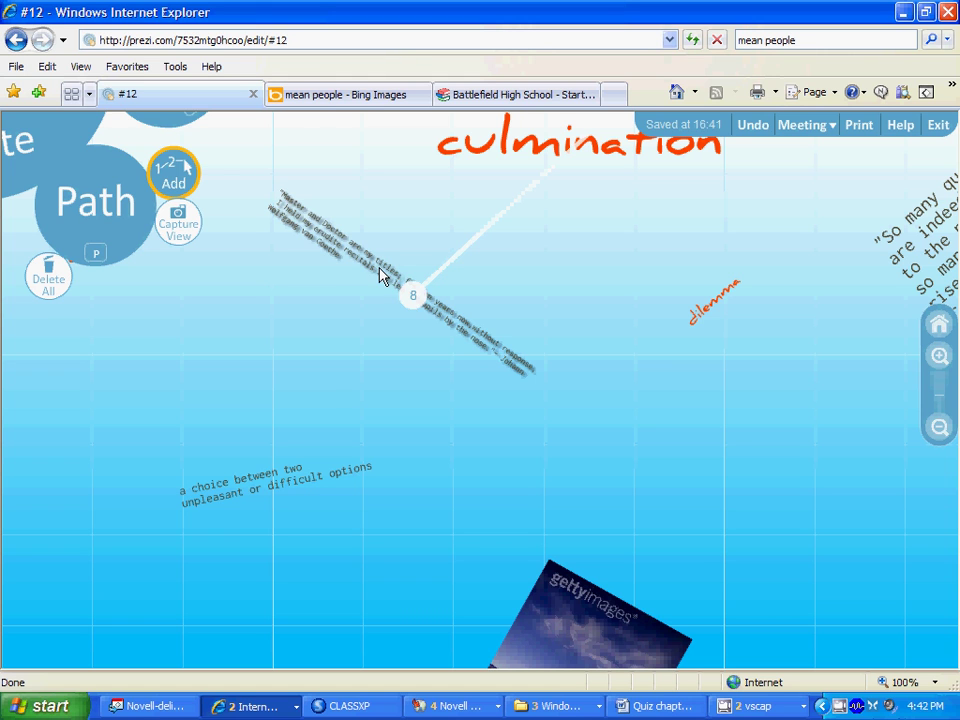
pyautogui.scroll(-2, 525, 272)
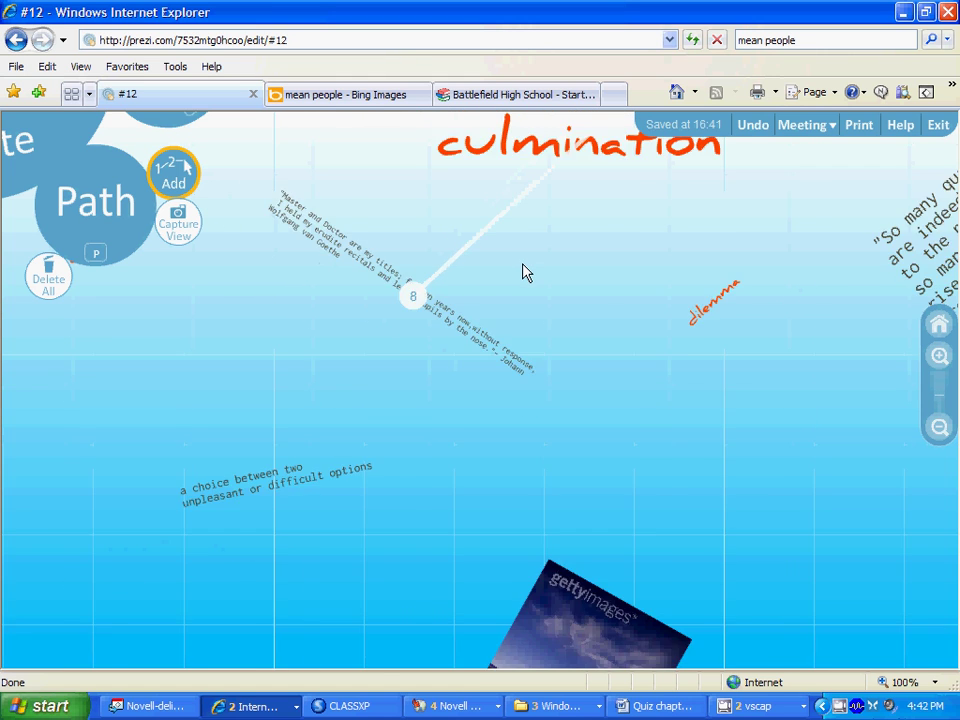
pyautogui.click(493, 203)
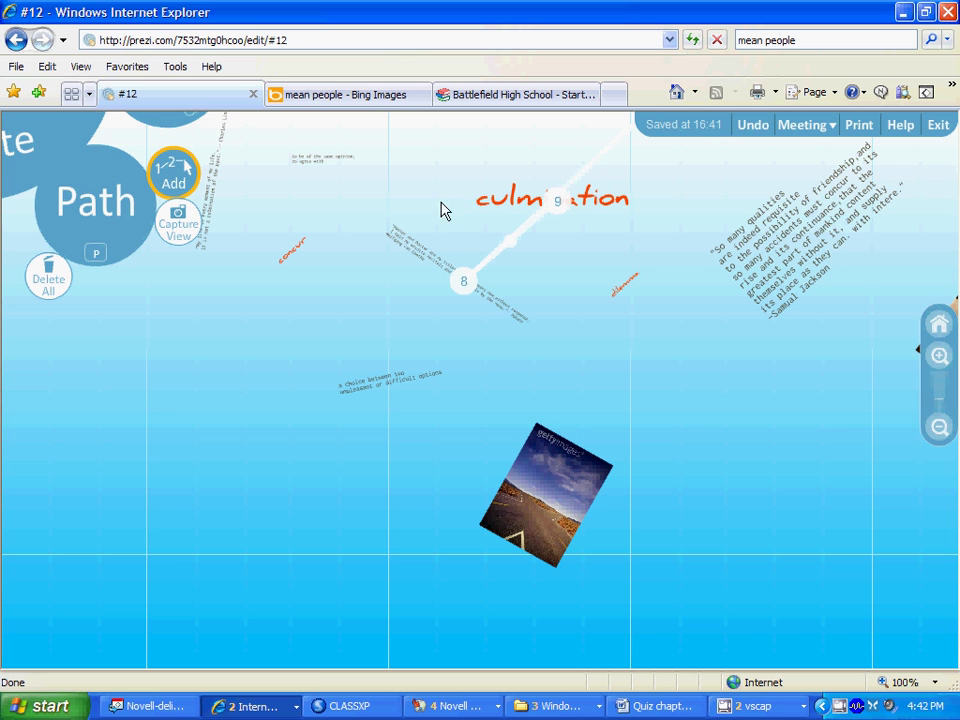
pyautogui.scroll(3, 371, 219)
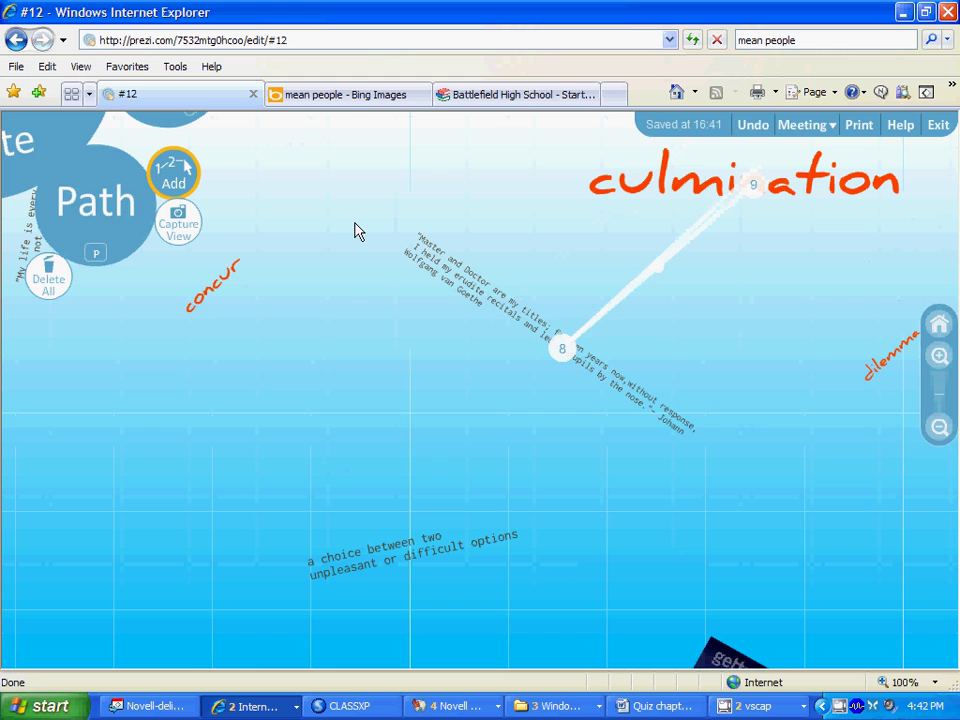
pyautogui.moveTo(349, 231); pyautogui.dragTo(392, 604)
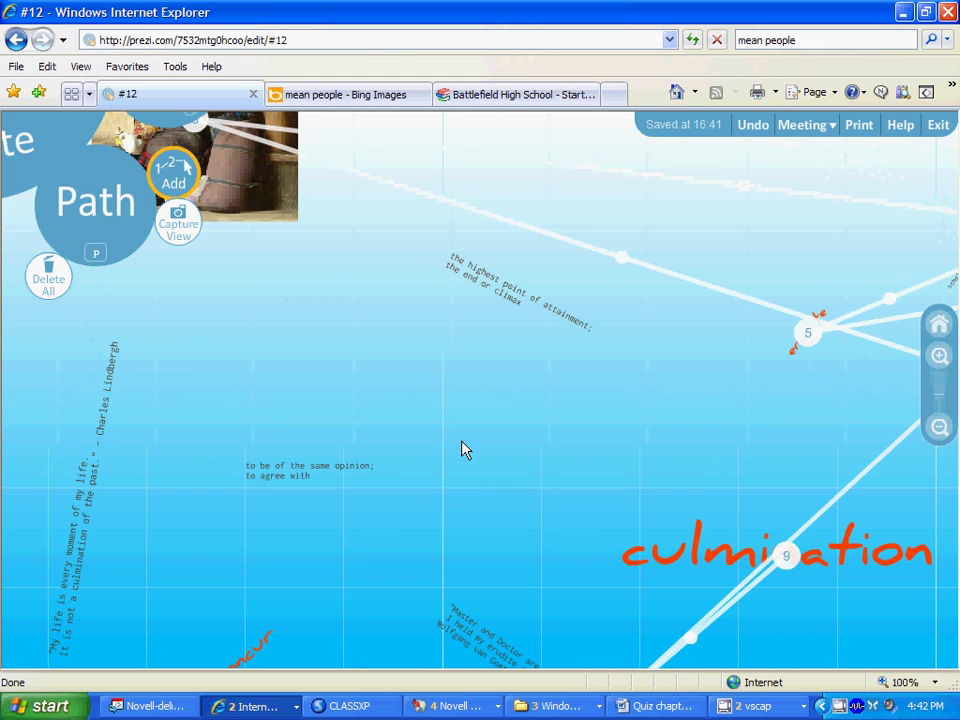
pyautogui.click(492, 305)
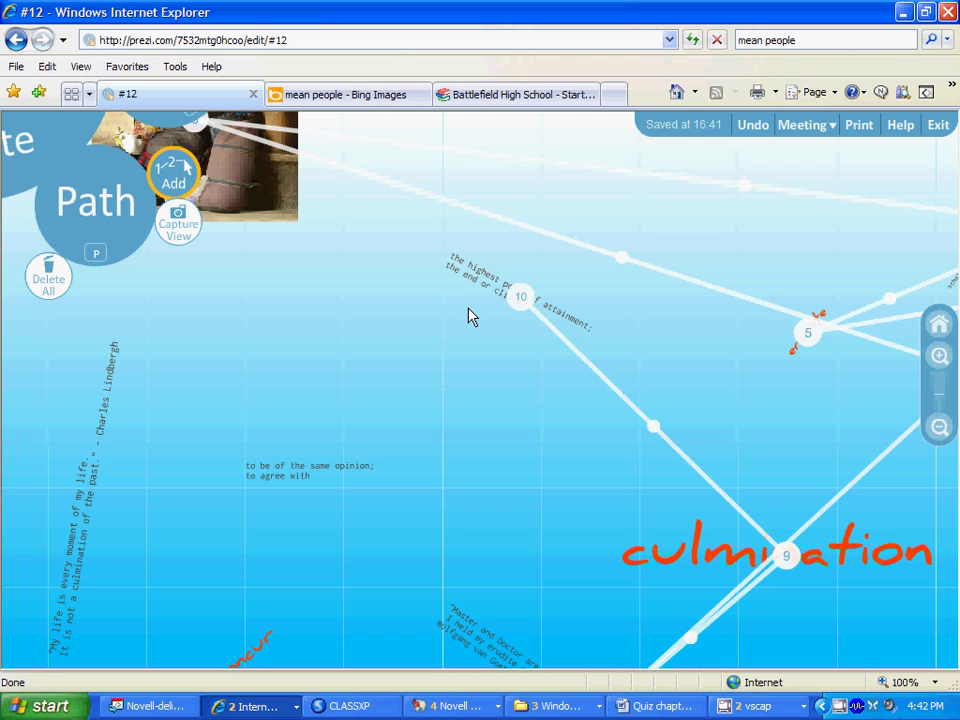
# Add the mountain picture, Lindbergh quote, 'concur' and its same-opinion definition as steps 11–14
pyautogui.scroll(-2, 466, 318)
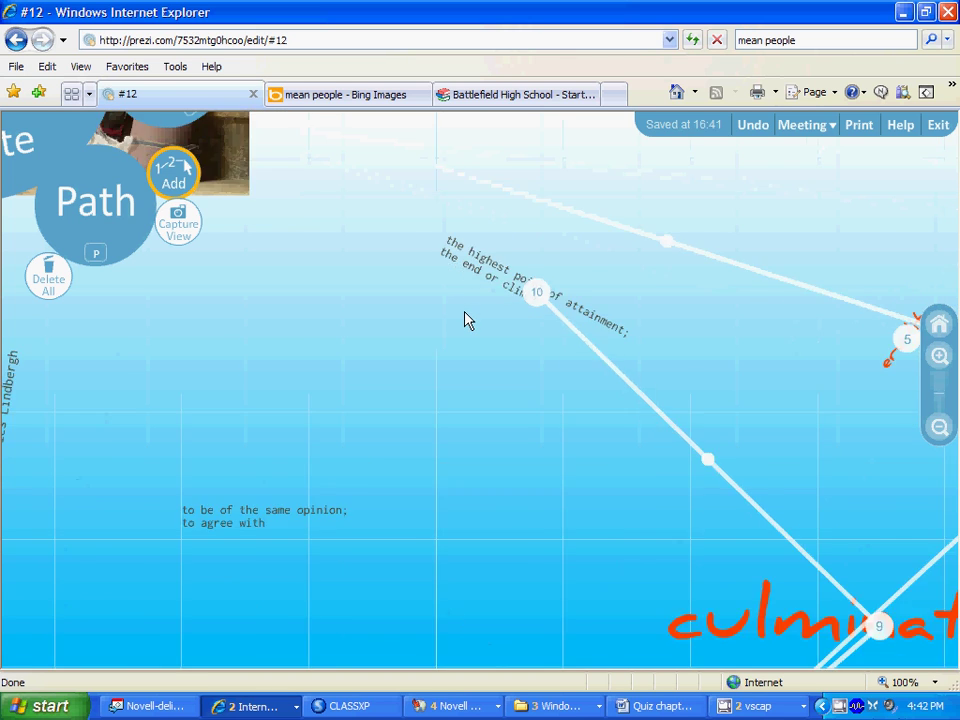
pyautogui.scroll(-5, 462, 320)
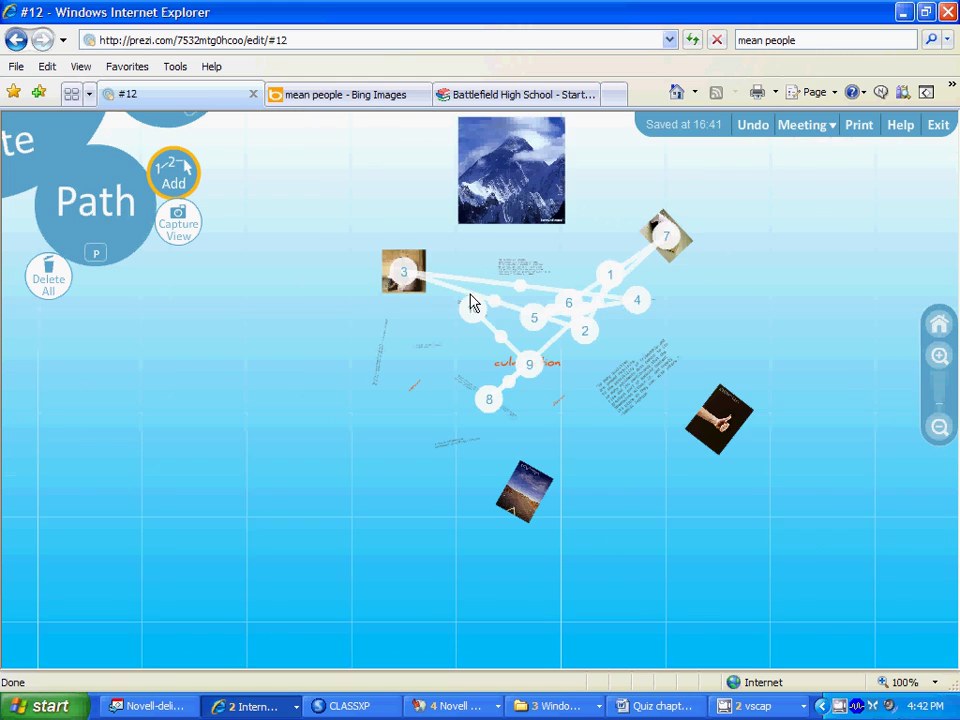
pyautogui.click(507, 213)
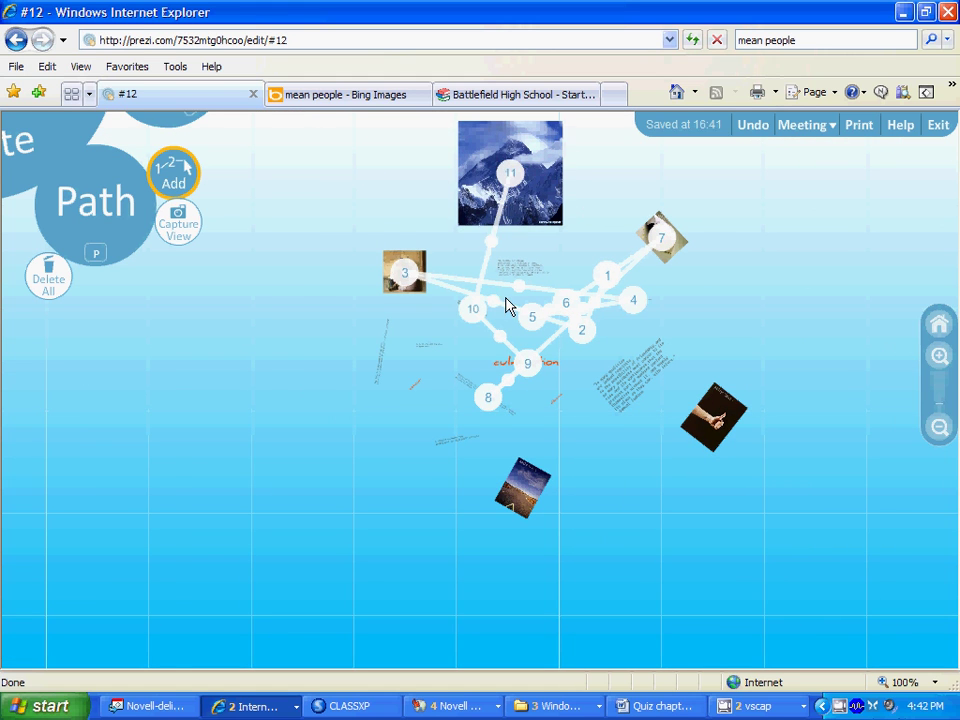
pyautogui.scroll(-1, 493, 309)
pyautogui.scroll(4, 489, 308)
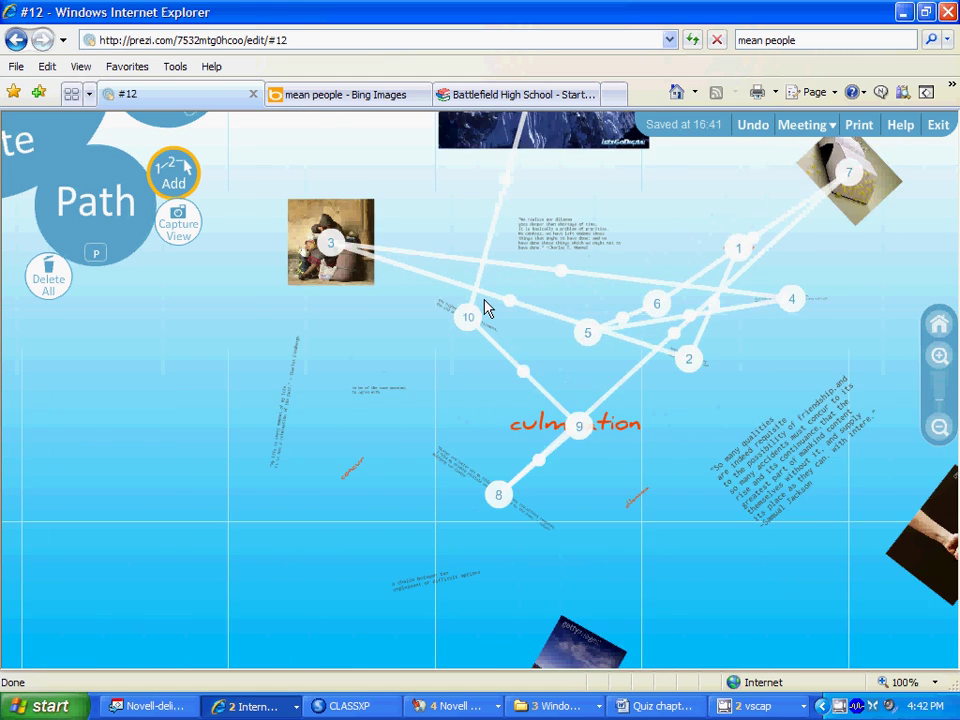
pyautogui.scroll(-2, 483, 311)
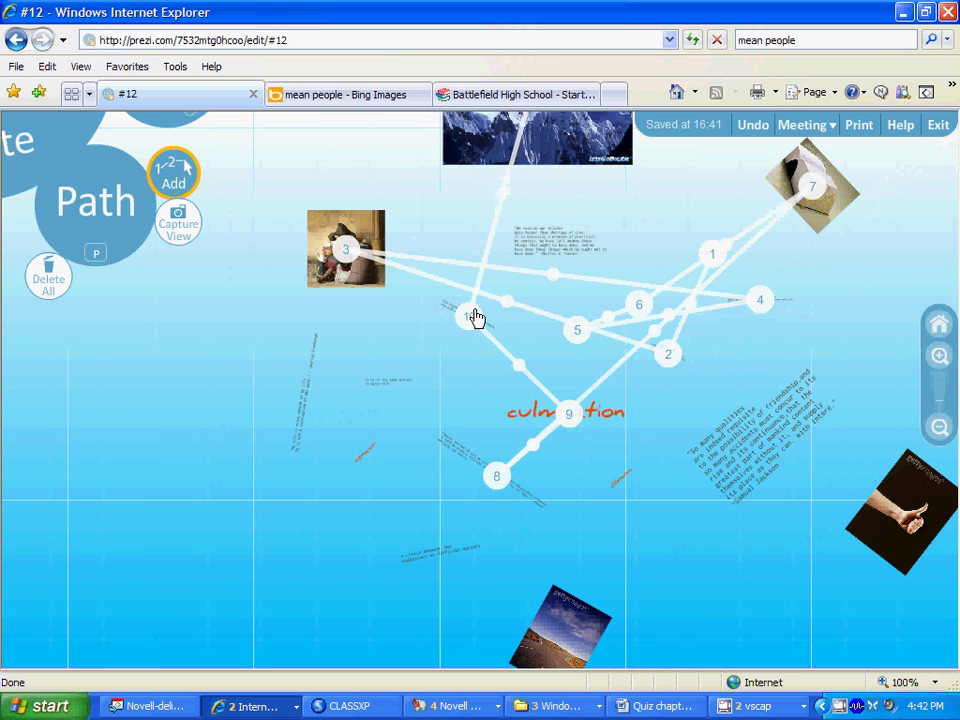
pyautogui.scroll(4, 300, 407)
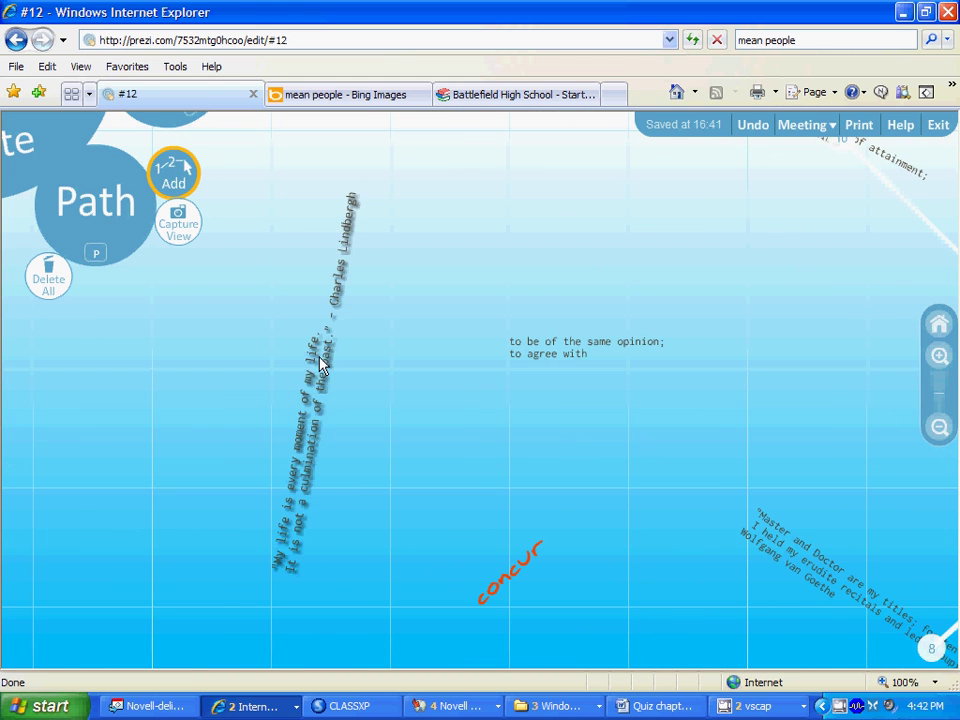
pyautogui.click(318, 405)
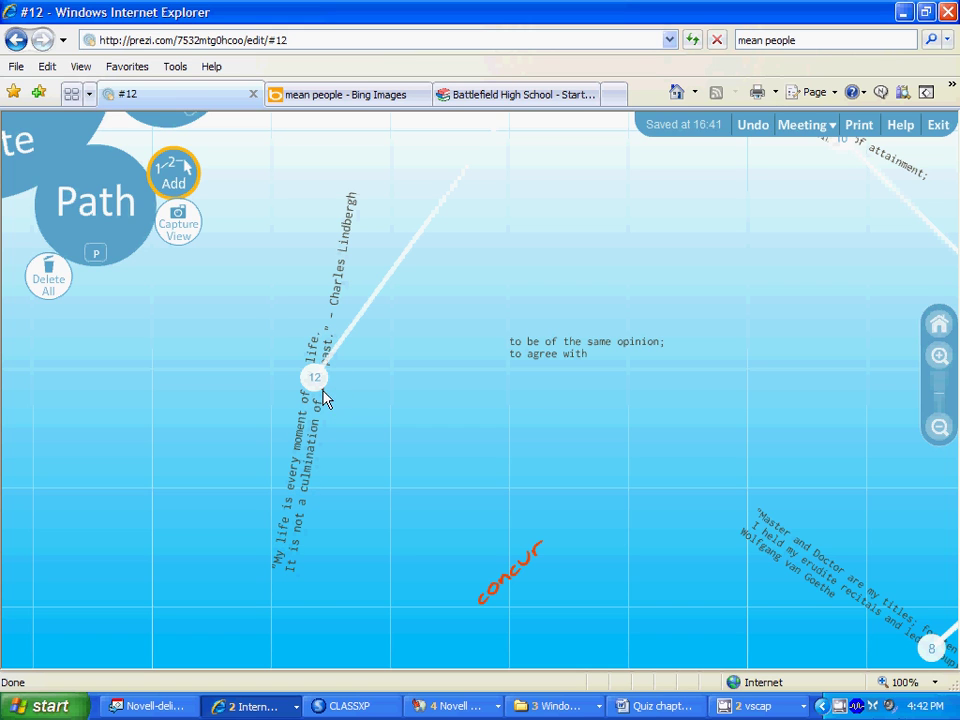
pyautogui.click(519, 578)
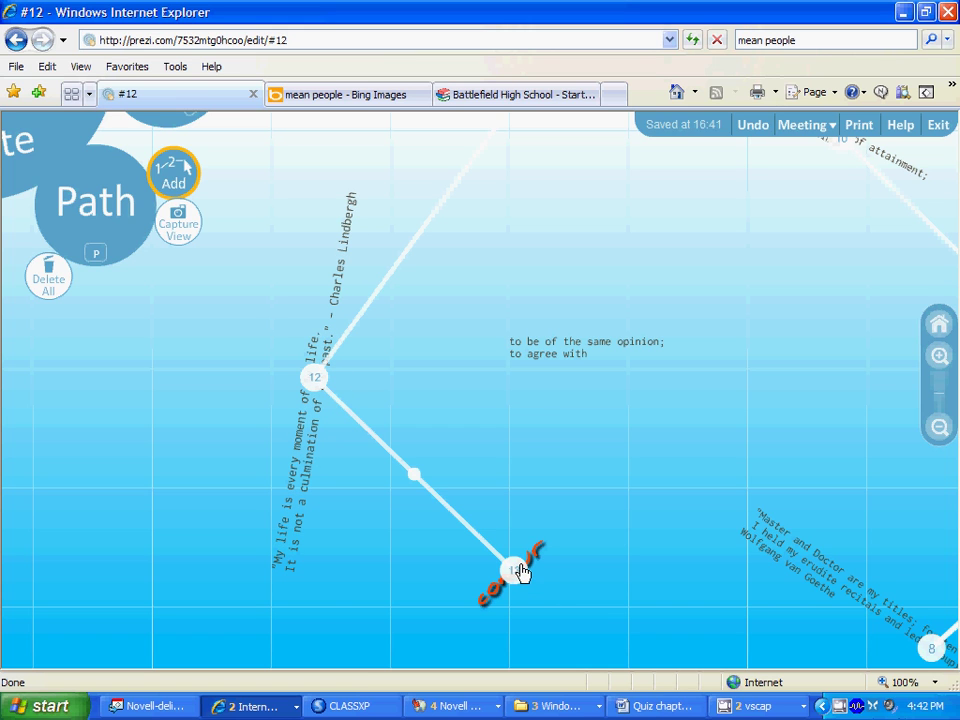
pyautogui.click(565, 352)
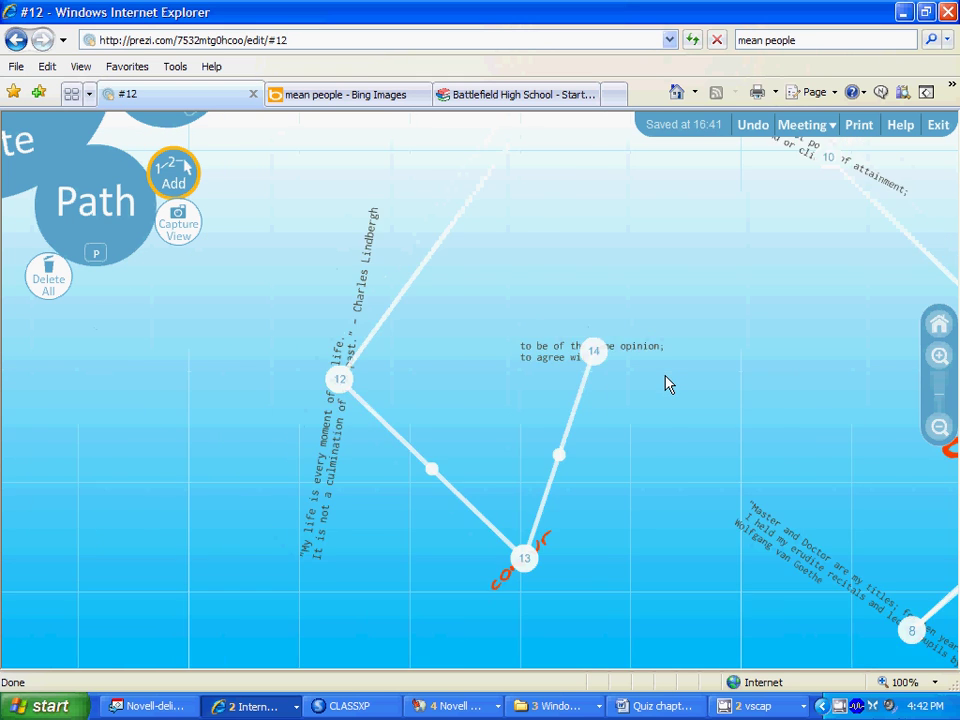
# Add the thumbs-up picture, 'So many qualities' quote, 'dilemma', its definition, road picture and 'We realize our dilemma' quote as steps 15–20, then exit Path
pyautogui.scroll(-3, 668, 385)
pyautogui.moveTo(756, 347); pyautogui.dragTo(459, 298)
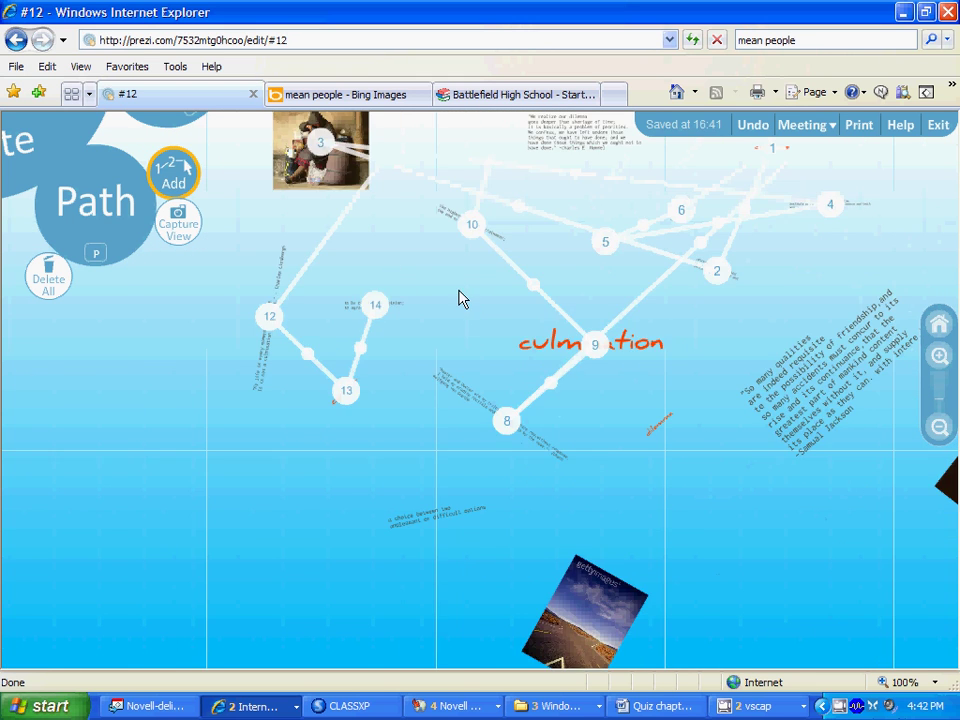
pyautogui.click(839, 507)
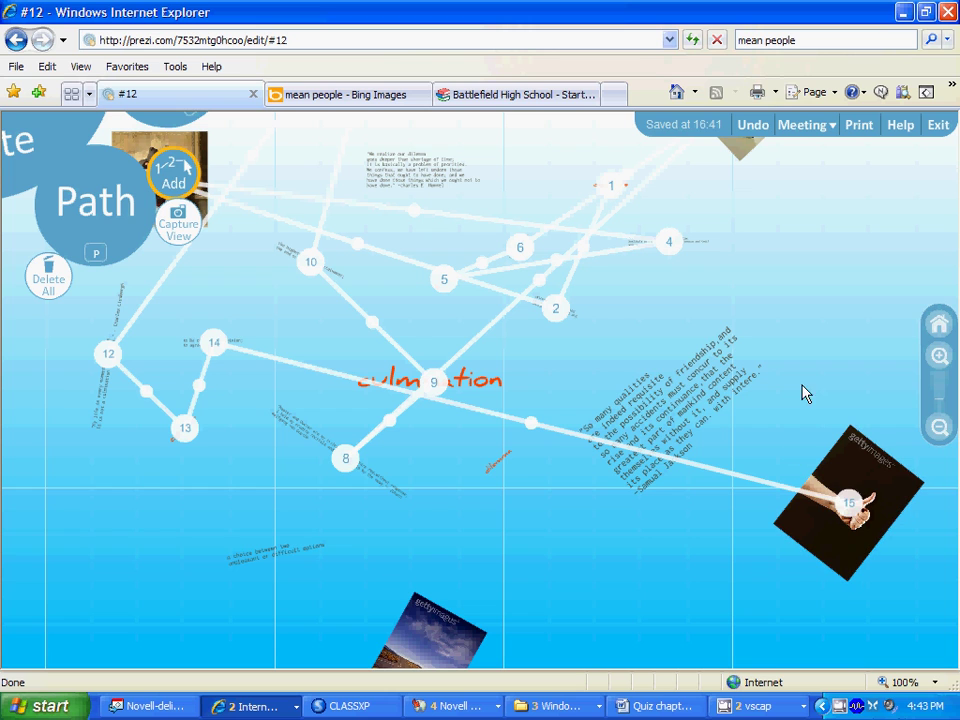
pyautogui.click(661, 415)
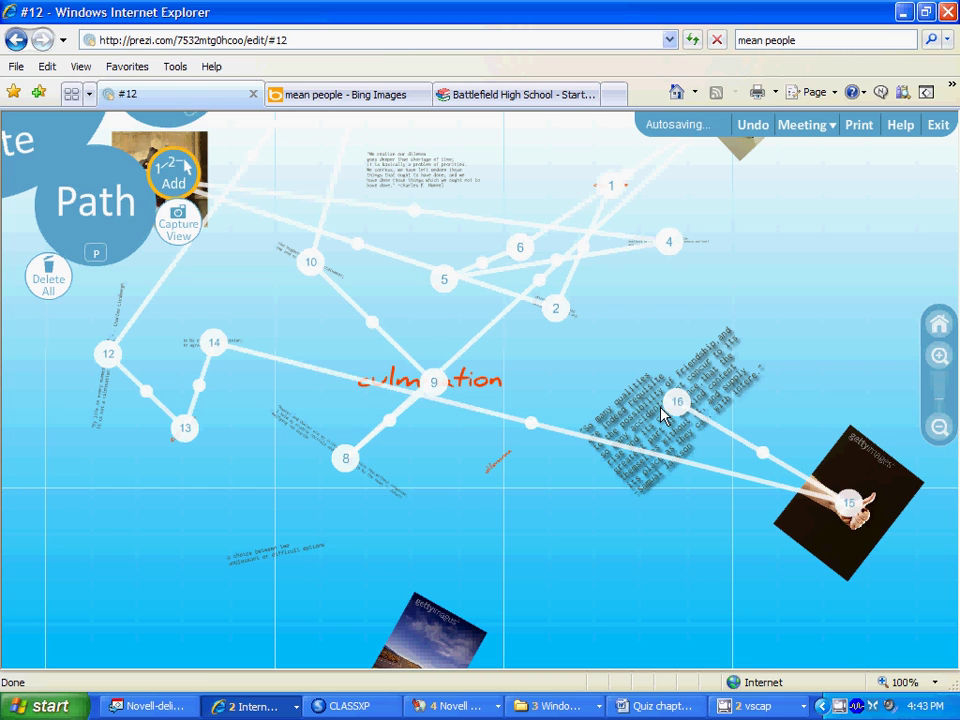
pyautogui.click(497, 463)
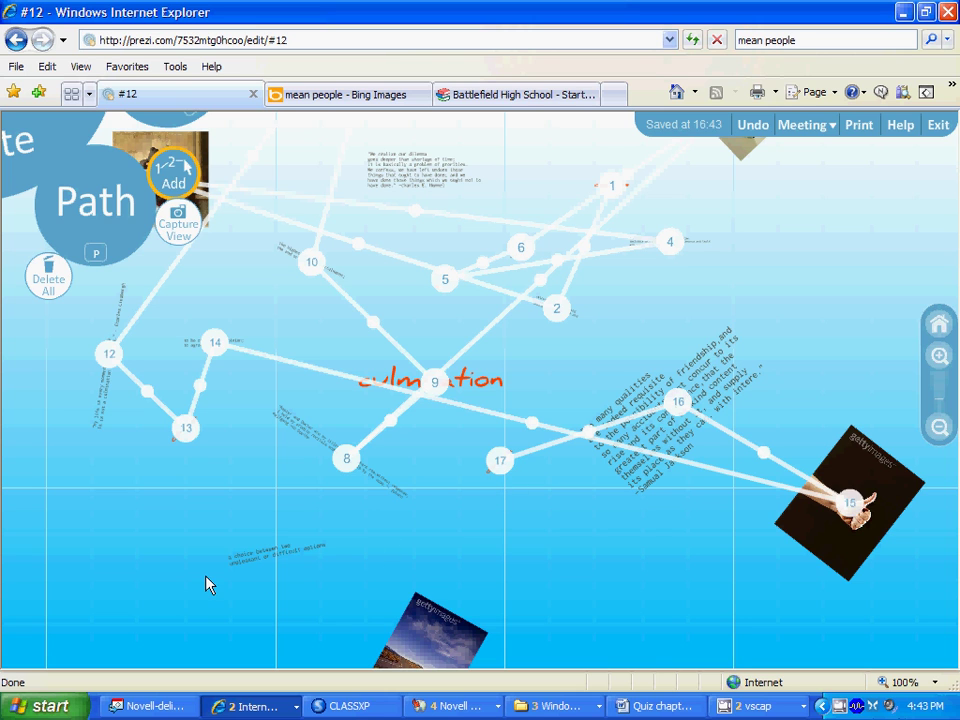
pyautogui.click(257, 556)
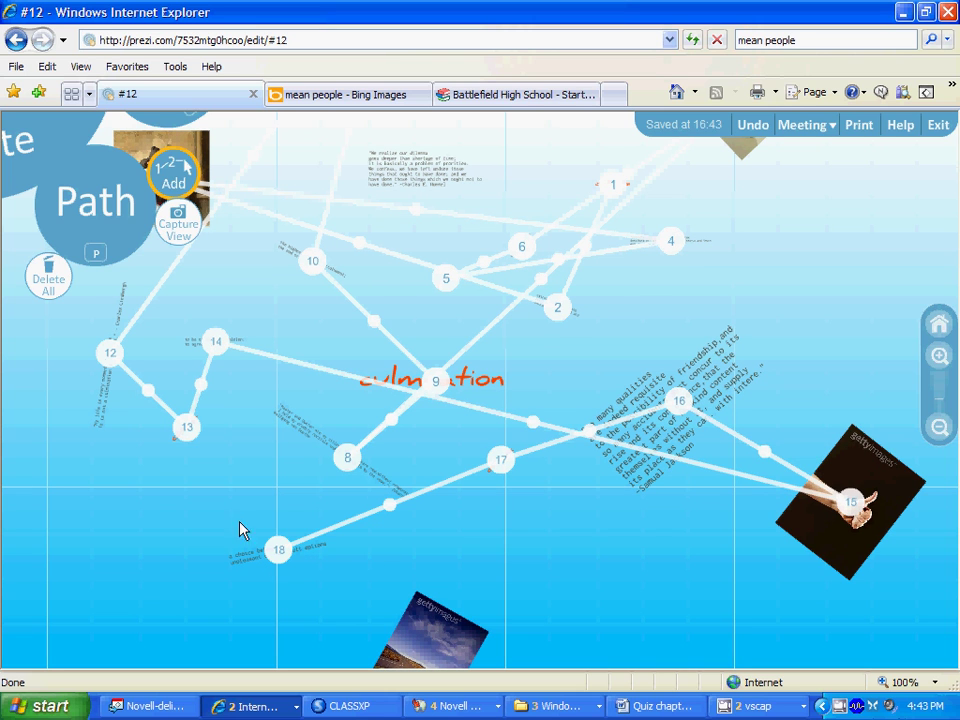
pyautogui.click(427, 655)
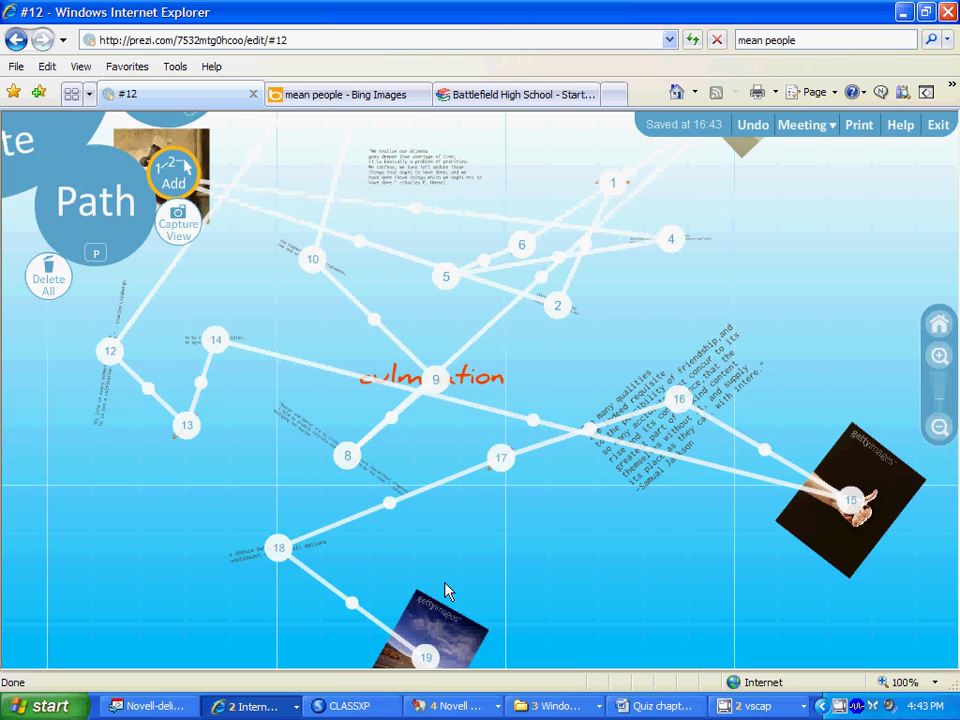
pyautogui.click(416, 174)
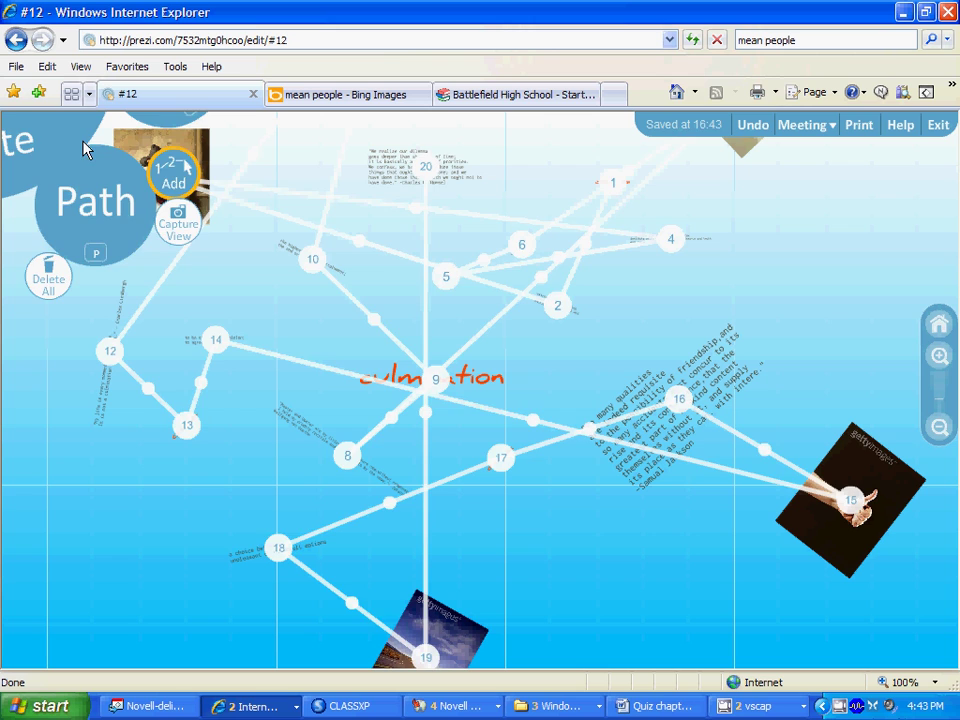
pyautogui.click(40, 140)
# Present the prezi and step through 'destitute' and 'erudite' with their definitions, quotes and pictures
pyautogui.click(31, 162)
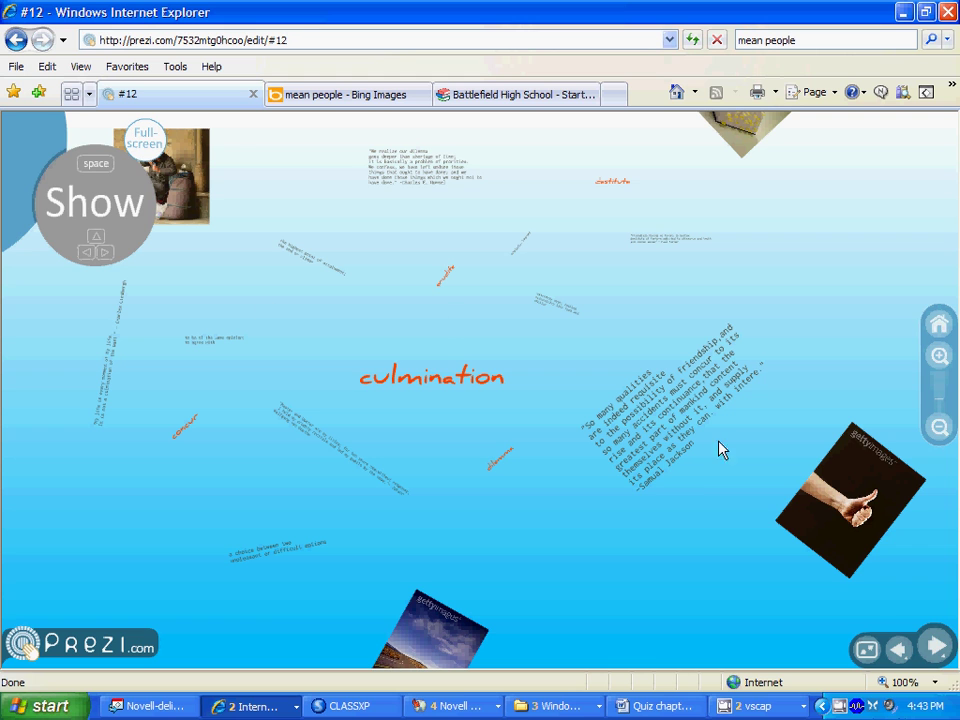
pyautogui.click(937, 649)
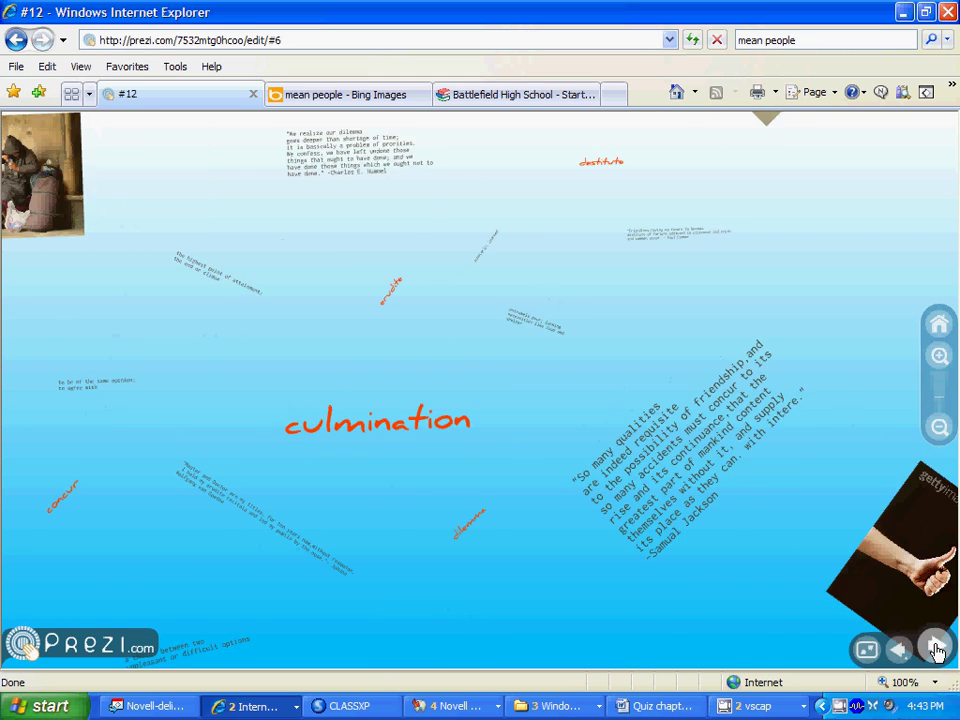
pyautogui.click(897, 650)
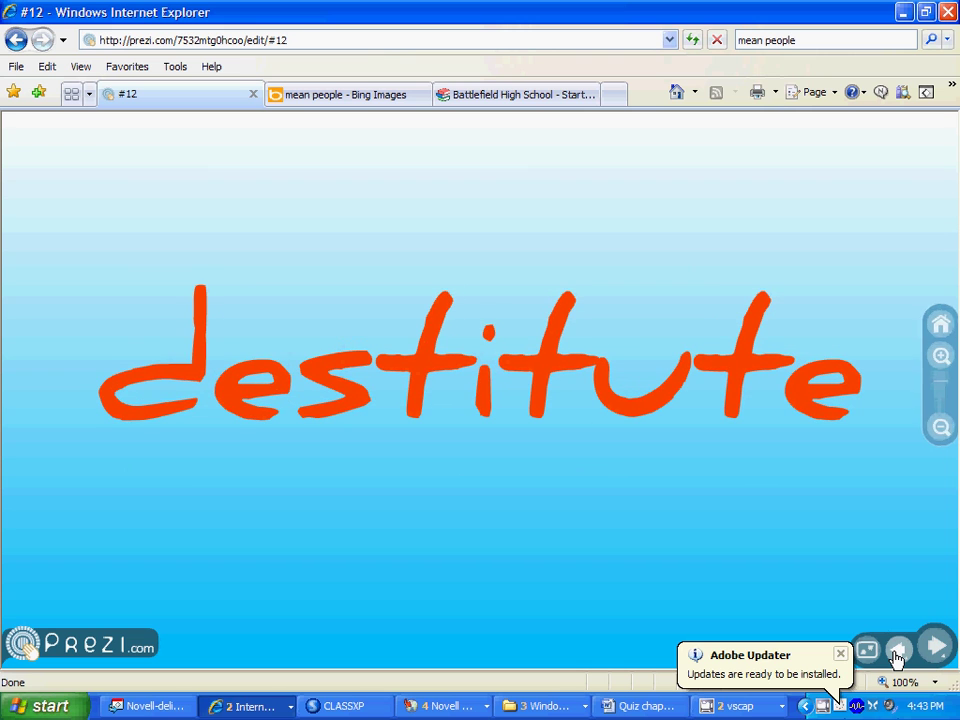
pyautogui.click(936, 647)
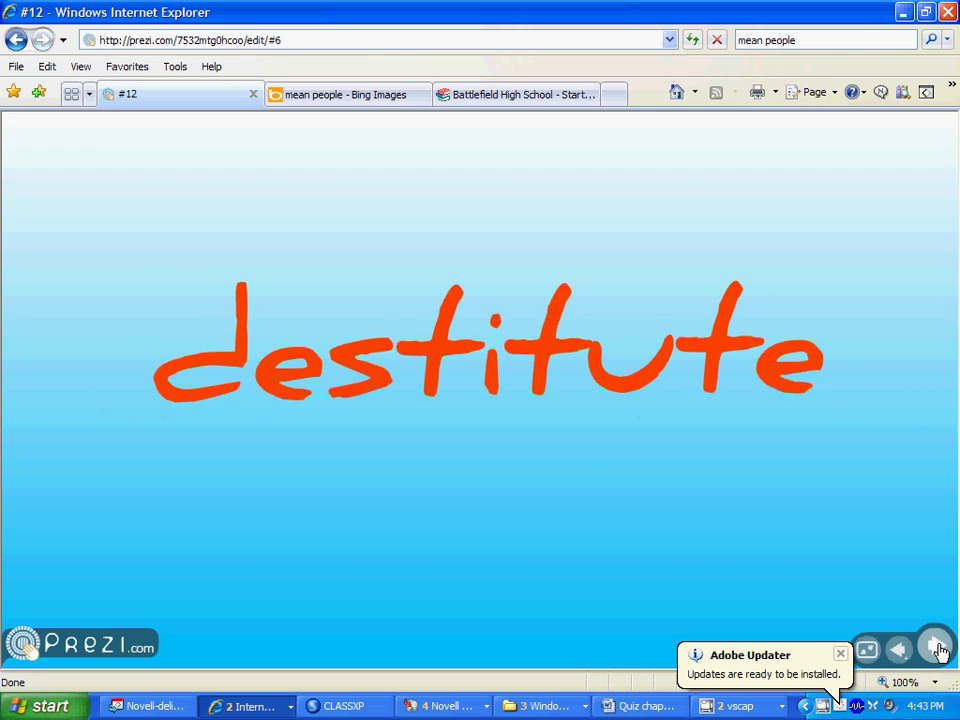
pyautogui.click(936, 648)
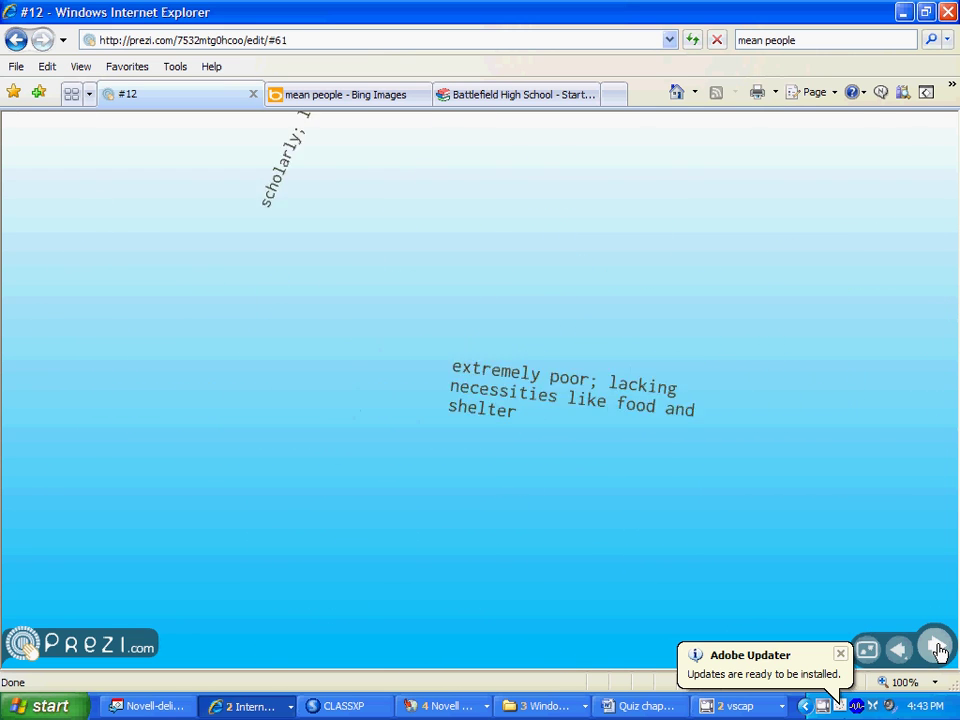
pyautogui.click(936, 648)
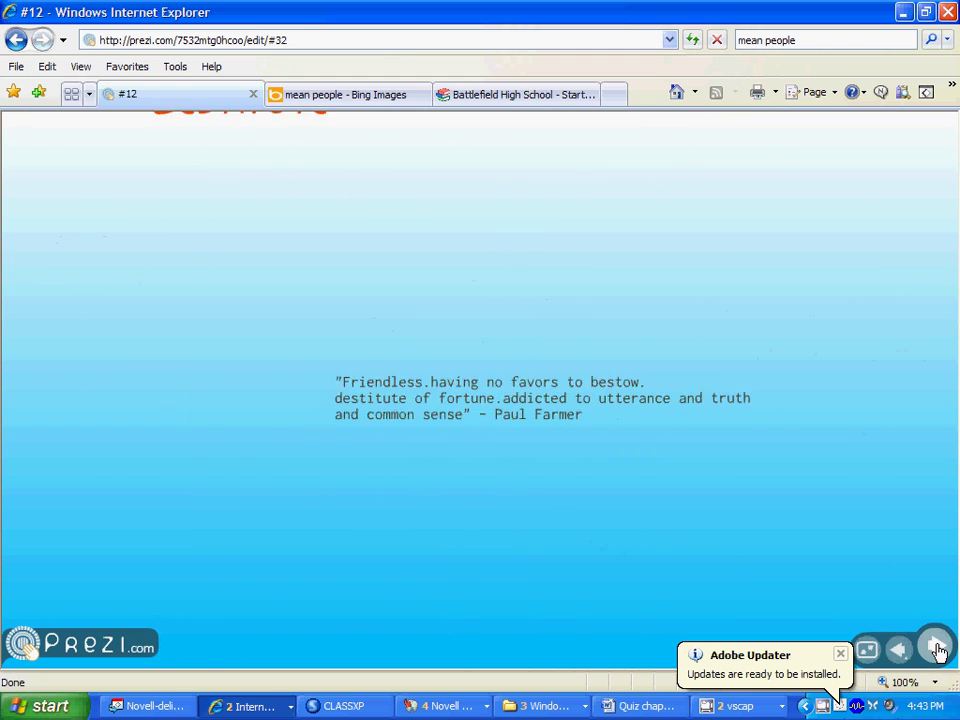
pyautogui.click(936, 648)
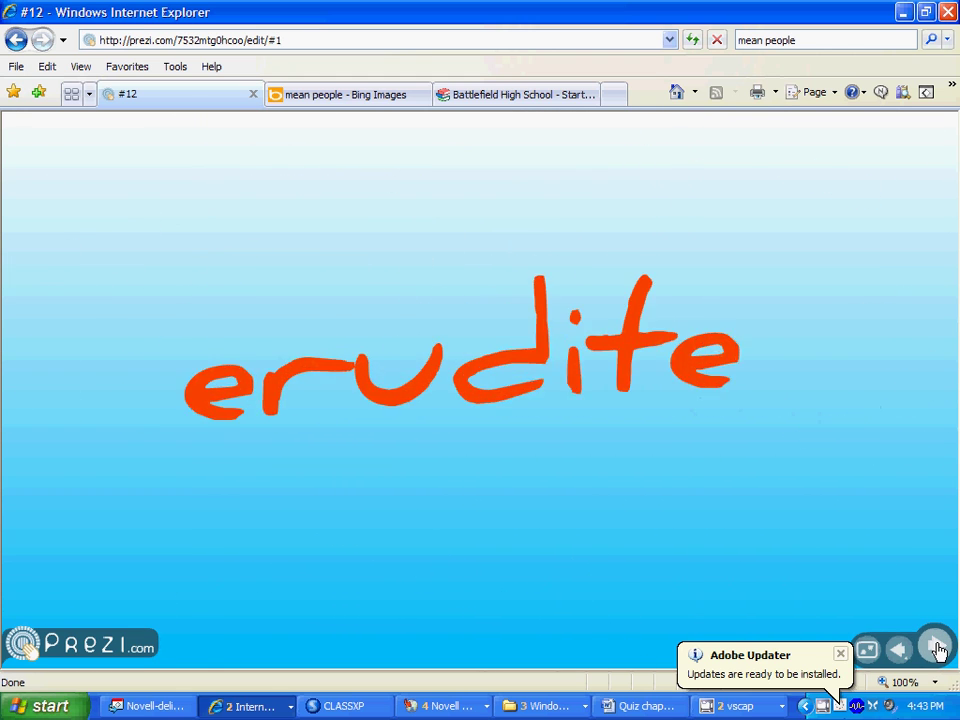
pyautogui.click(936, 648)
pyautogui.click(936, 648)
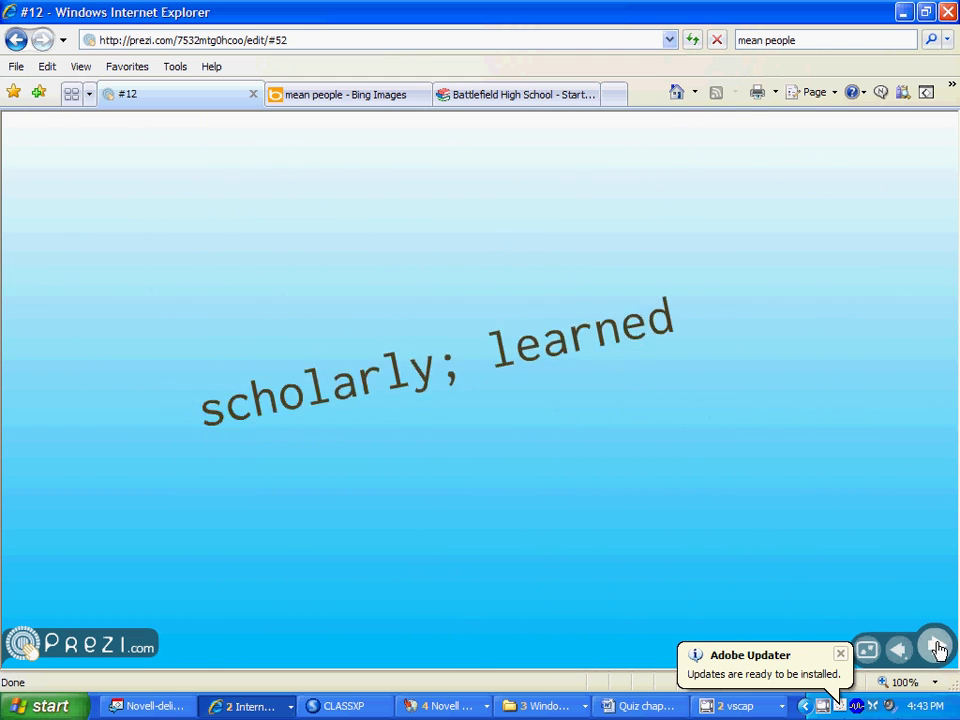
pyautogui.click(936, 648)
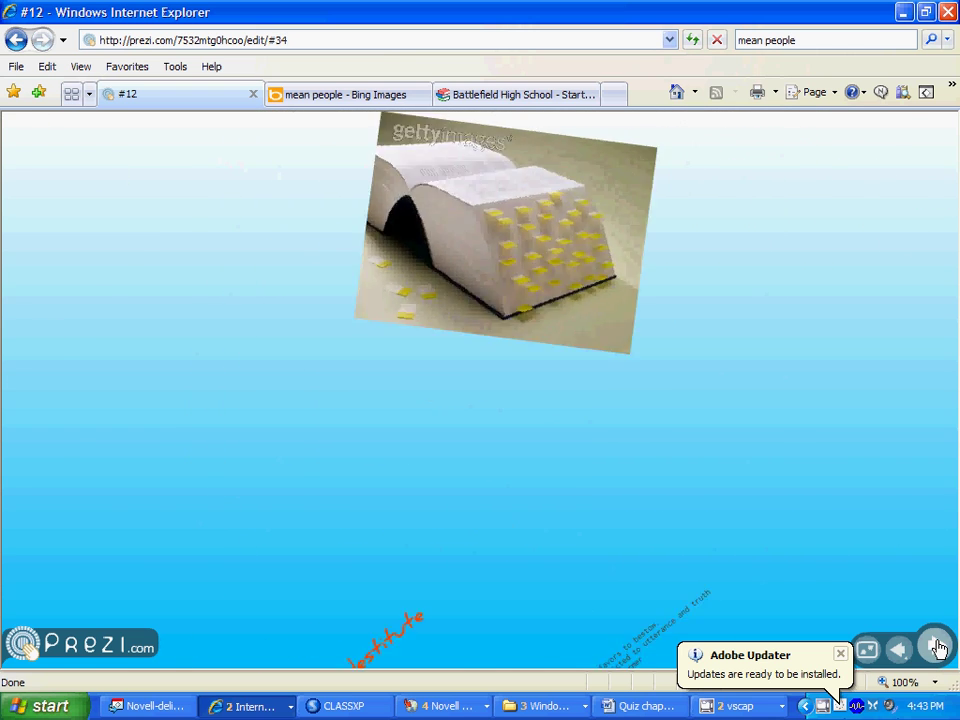
# Continue through 'culmination' and 'concur' to the thumbs-up picture, then return to the editor
pyautogui.click(936, 648)
pyautogui.click(936, 648)
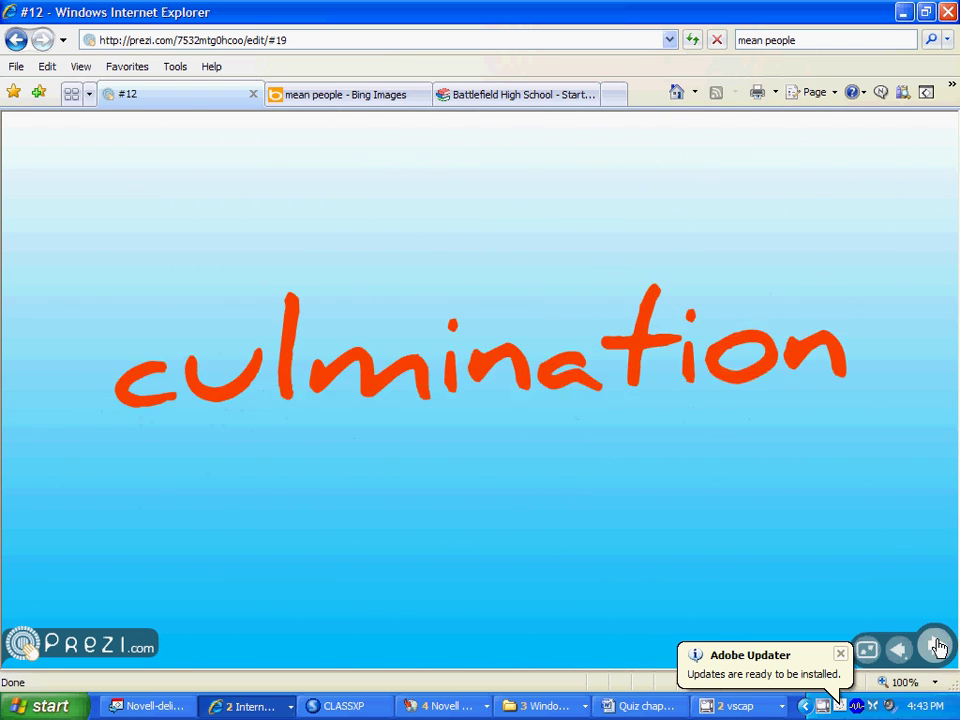
pyautogui.click(936, 648)
pyautogui.click(936, 648)
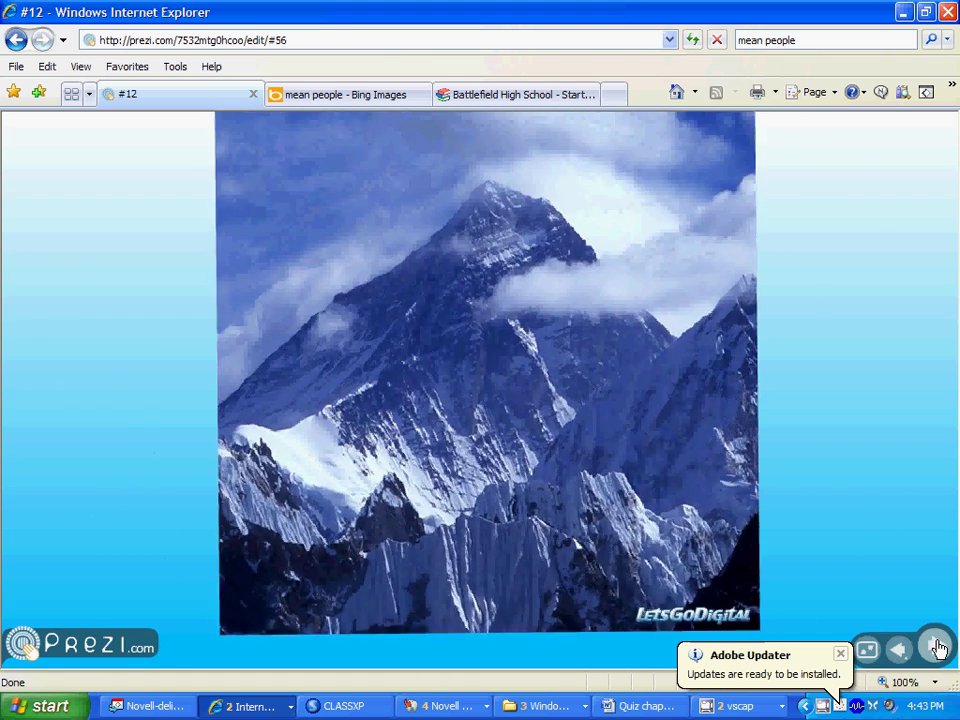
pyautogui.click(936, 648)
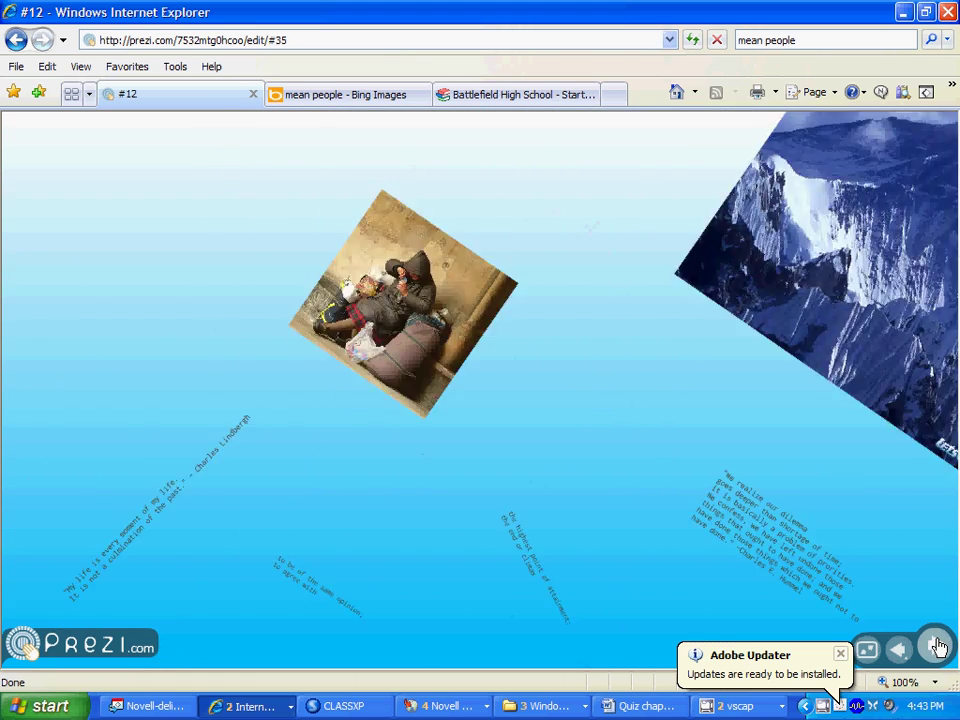
pyautogui.click(936, 648)
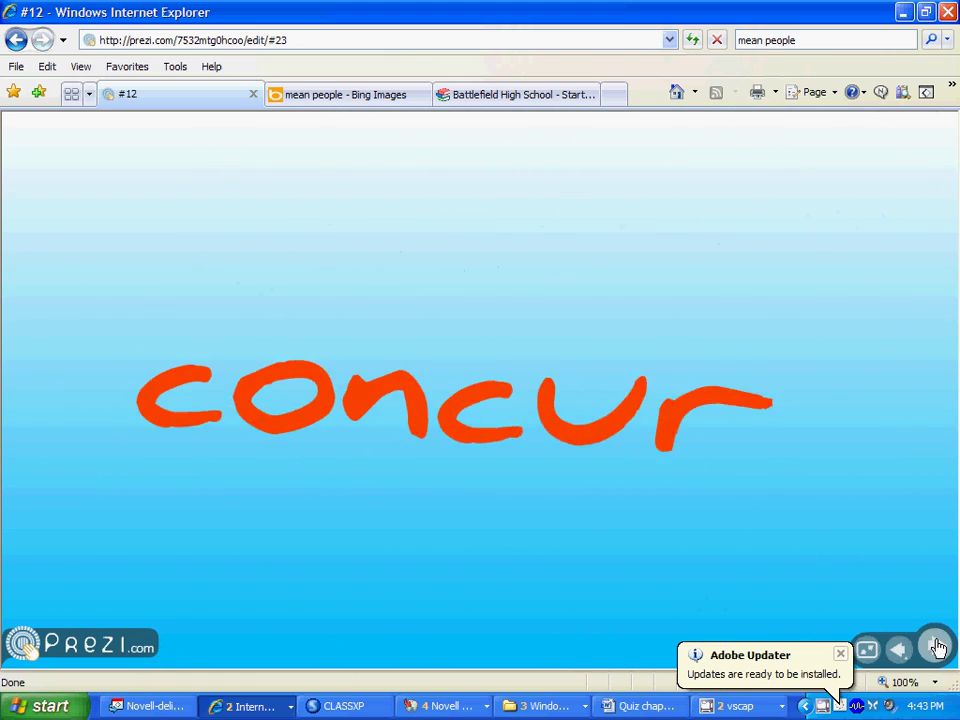
pyautogui.click(936, 648)
pyautogui.click(936, 648)
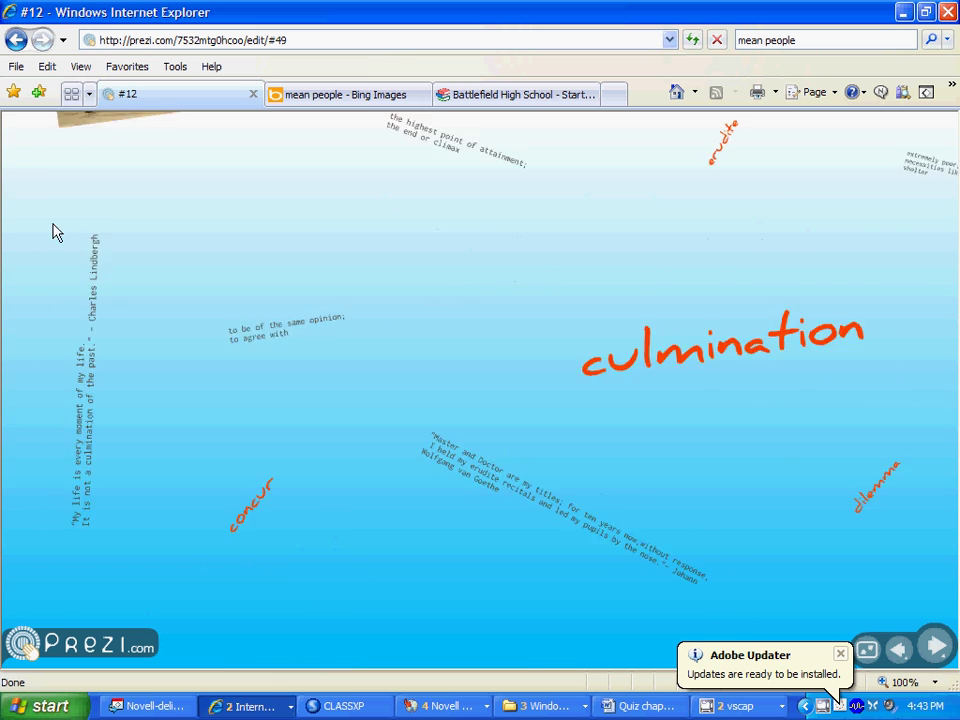
pyautogui.click(18, 140)
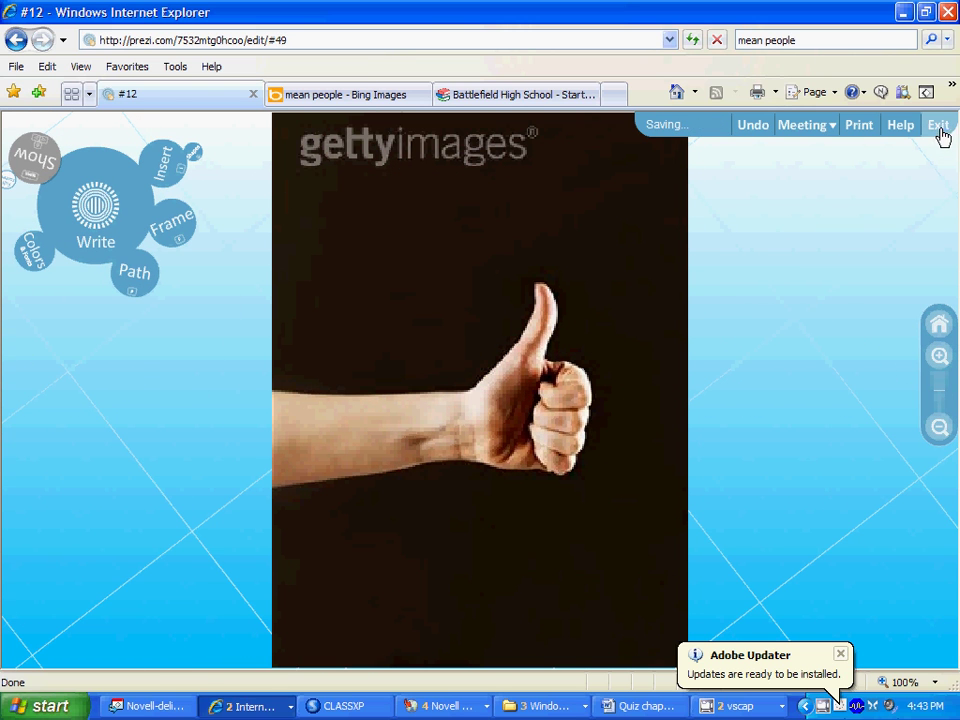
# Save and exit the prezi, copy its permanent link, and return to the Battlefield High School tab
pyautogui.click(940, 127)
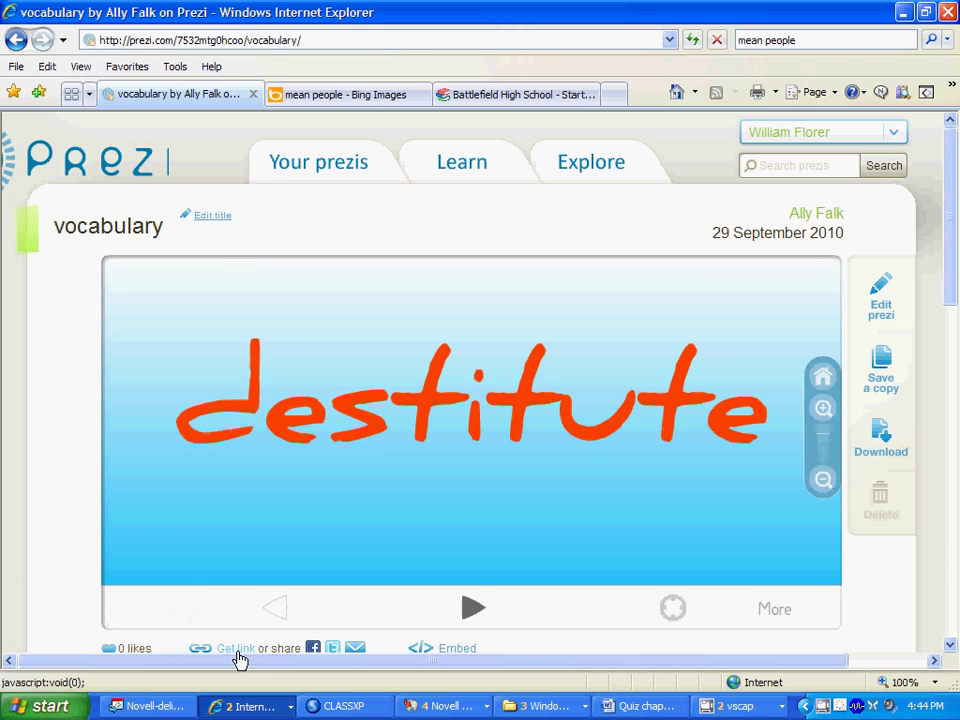
pyautogui.click(237, 651)
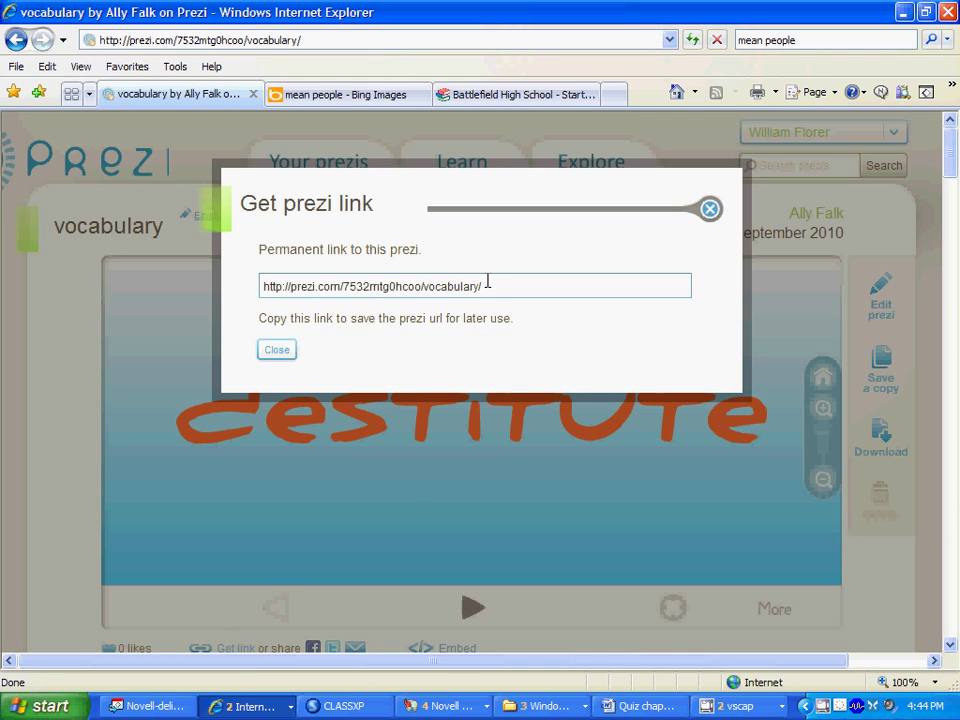
pyautogui.moveTo(487, 283); pyautogui.dragTo(262, 286)
pyautogui.rightClick(318, 288)
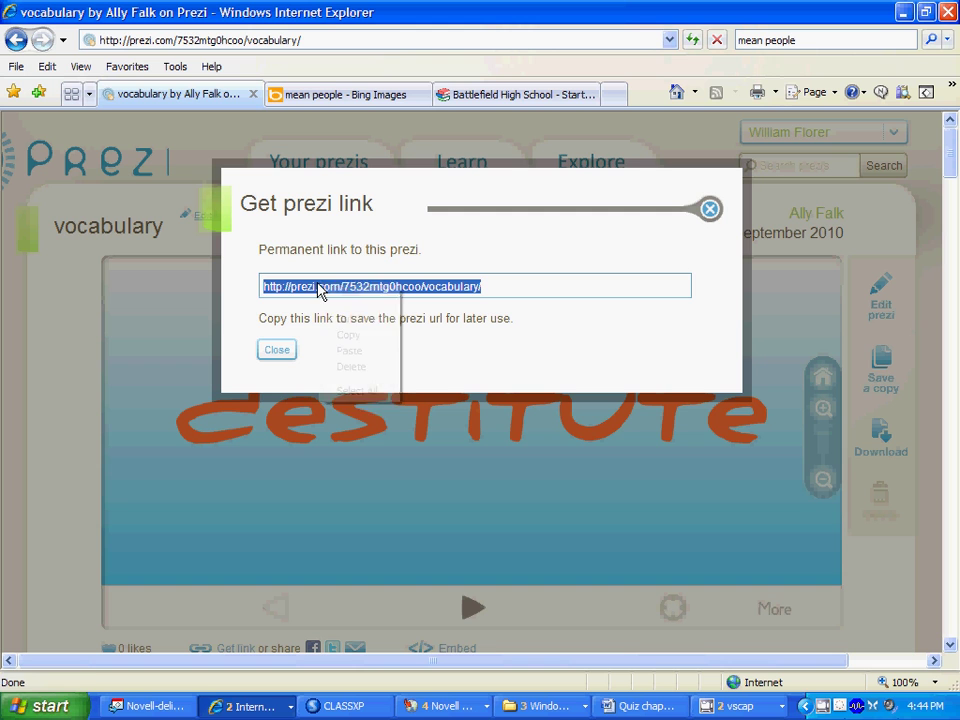
pyautogui.click(346, 336)
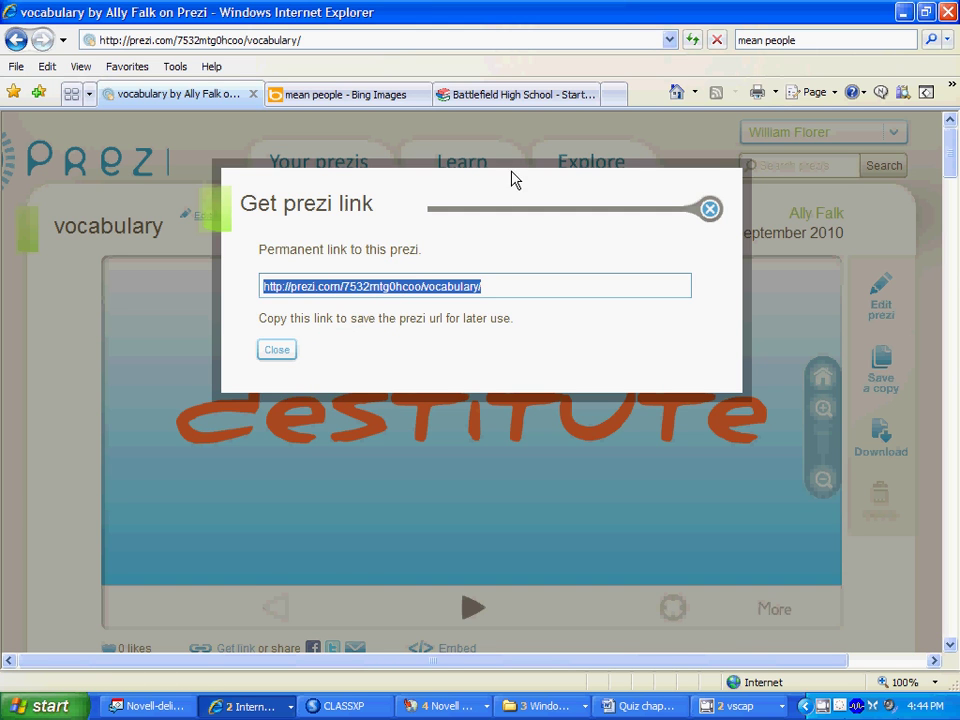
pyautogui.click(519, 100)
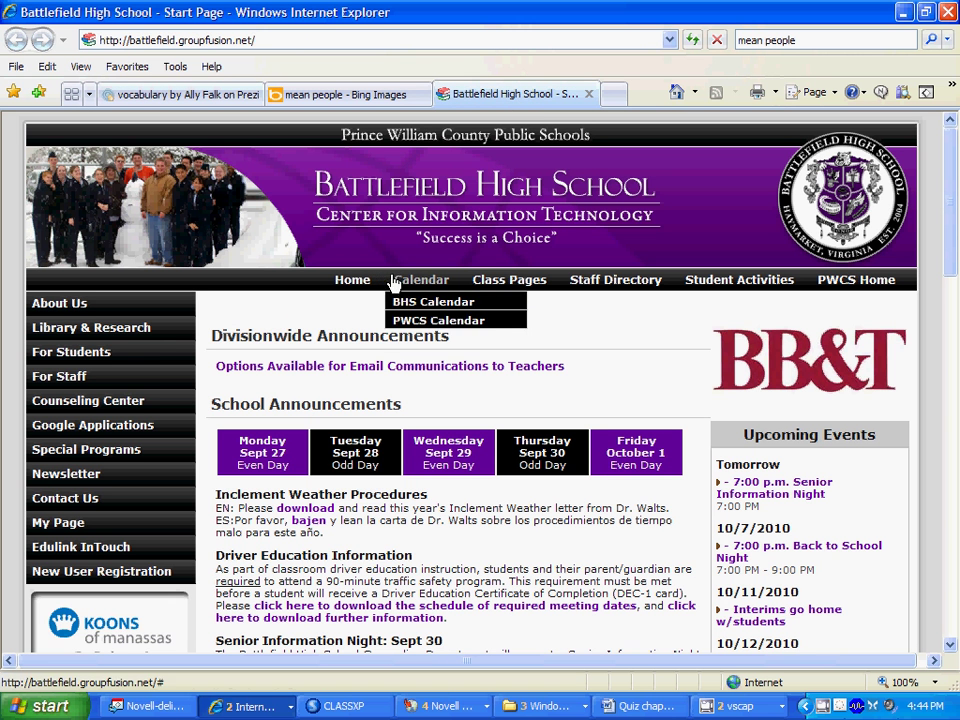
# Open Google Docs (Normal) from the Google Applications menu on the school site
pyautogui.moveTo(168, 428)
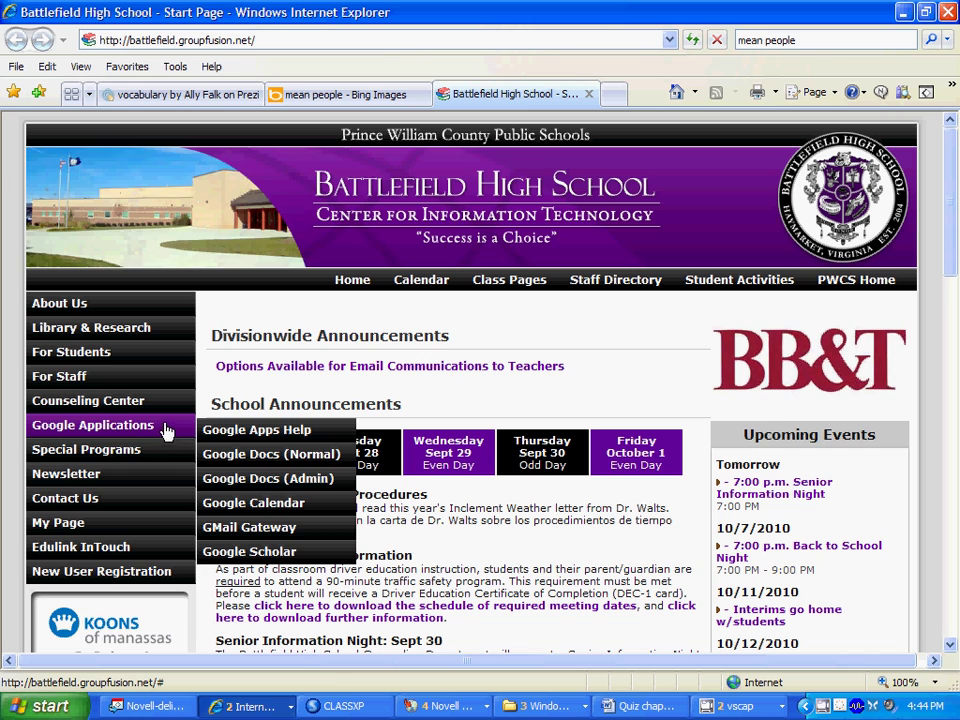
pyautogui.click(256, 458)
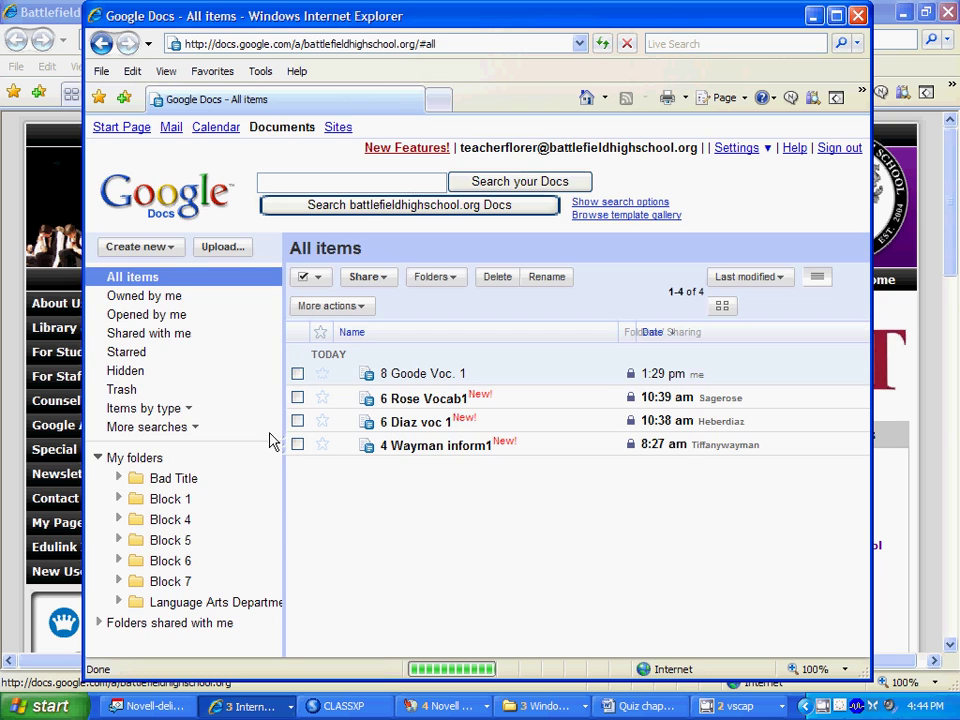
pyautogui.click(135, 249)
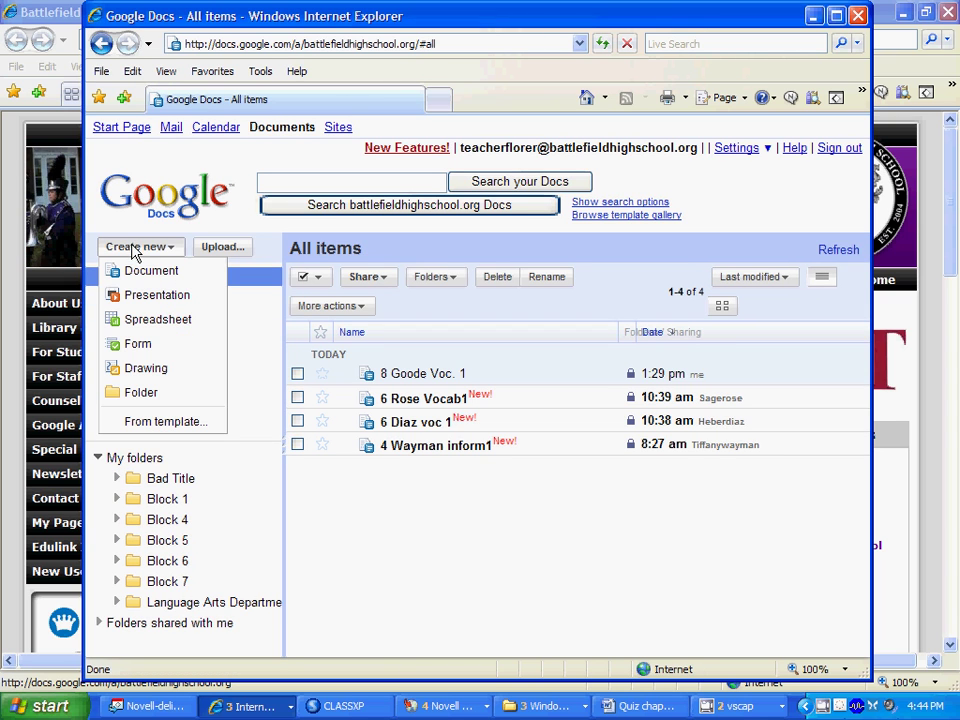
pyautogui.click(155, 279)
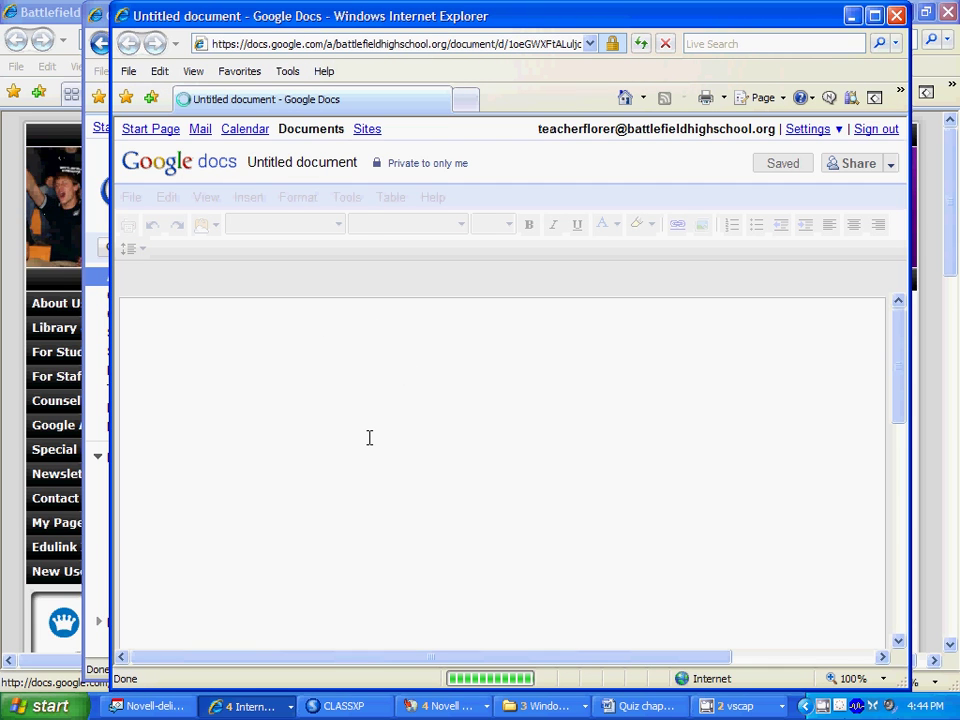
pyautogui.rightClick(370, 438)
pyautogui.click(407, 500)
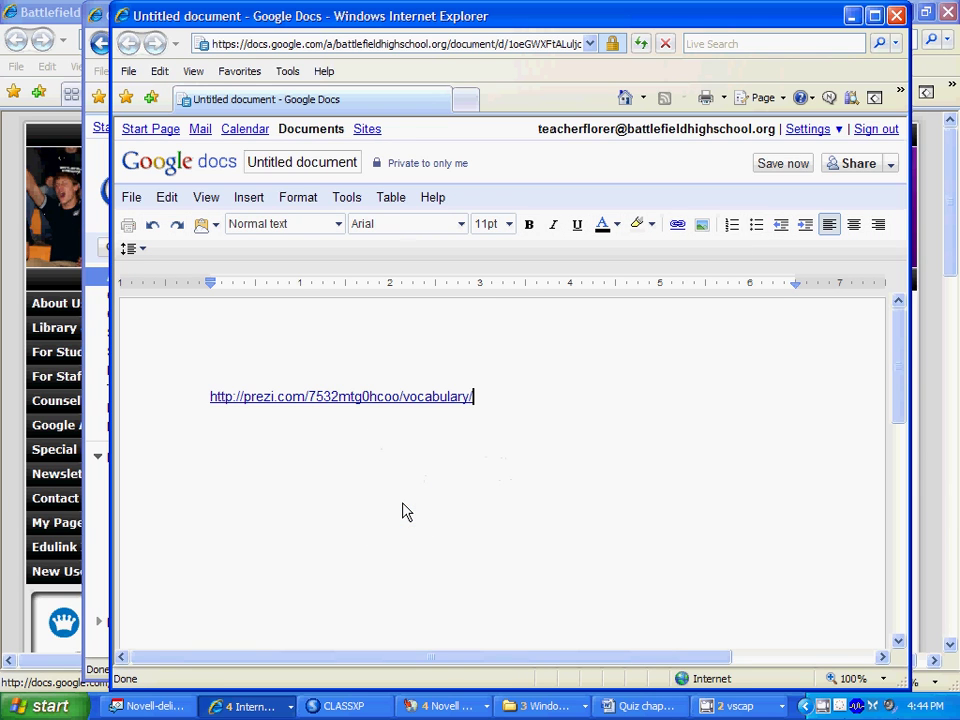
pyautogui.click(283, 166)
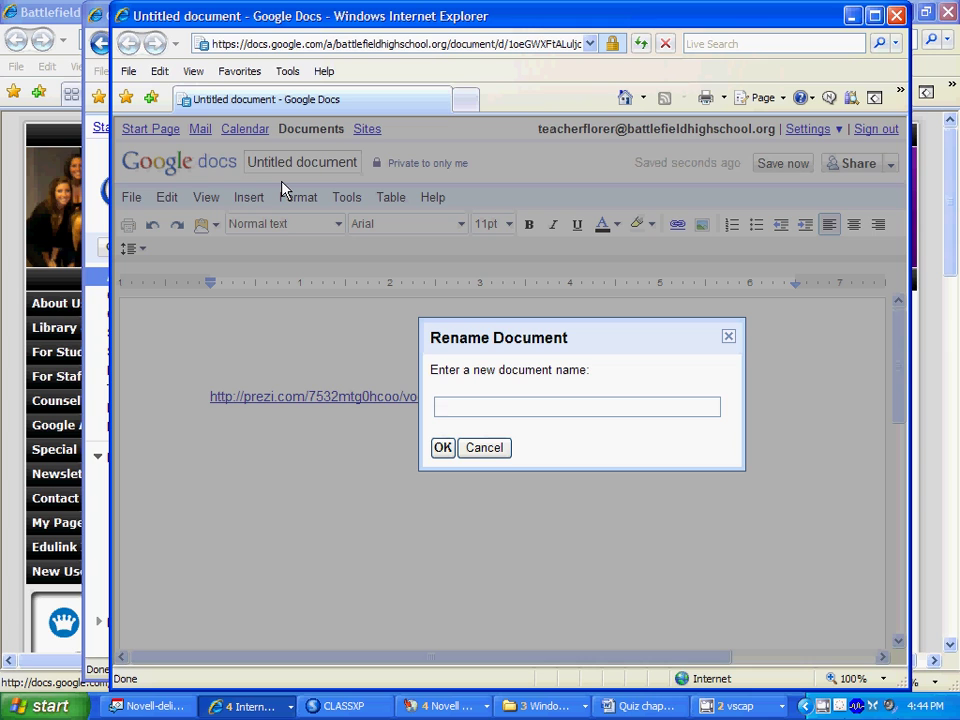
# Enter '8 Goode' as the start of the document's new name
pyautogui.write('8 Go')
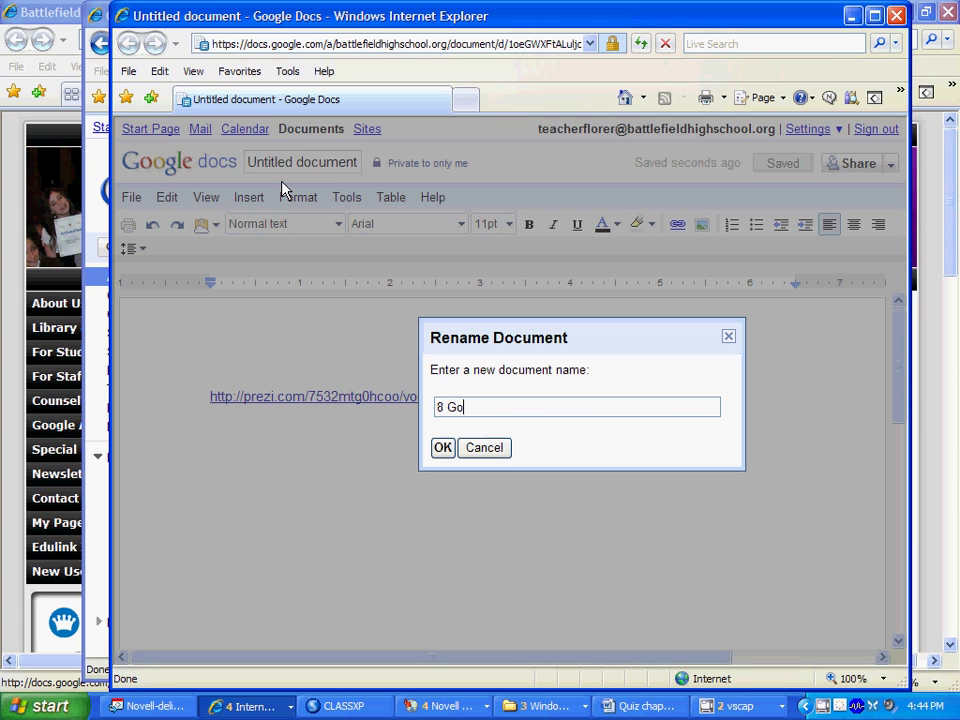
pyautogui.write('ode Voc. 1')
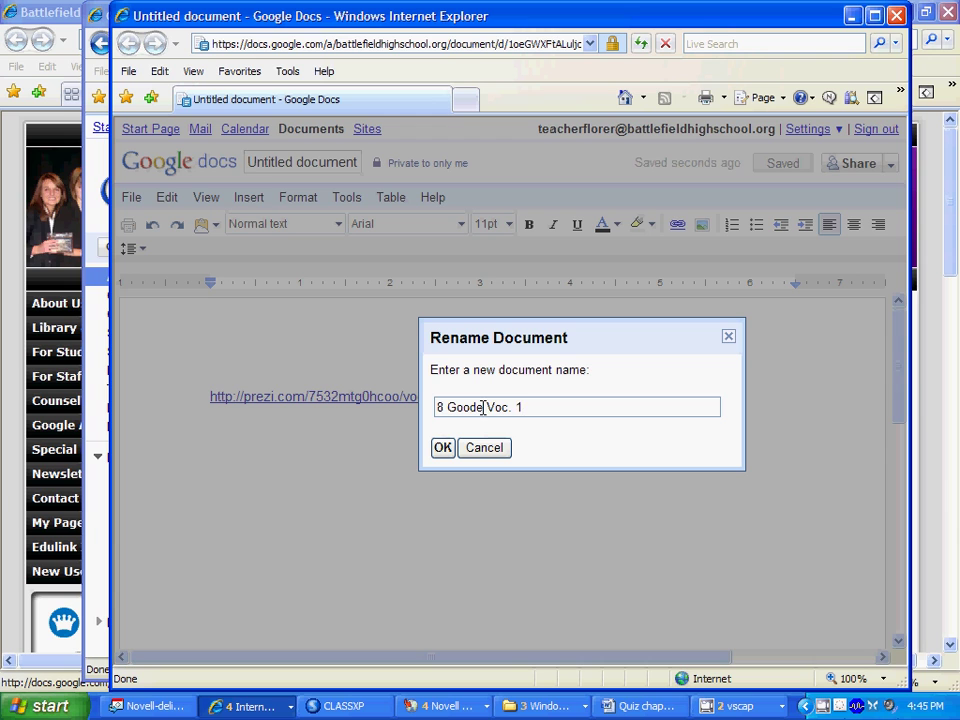
# Confirm the name '8 Goode Voc. 1' and open the document's sharing settings
pyautogui.click(444, 449)
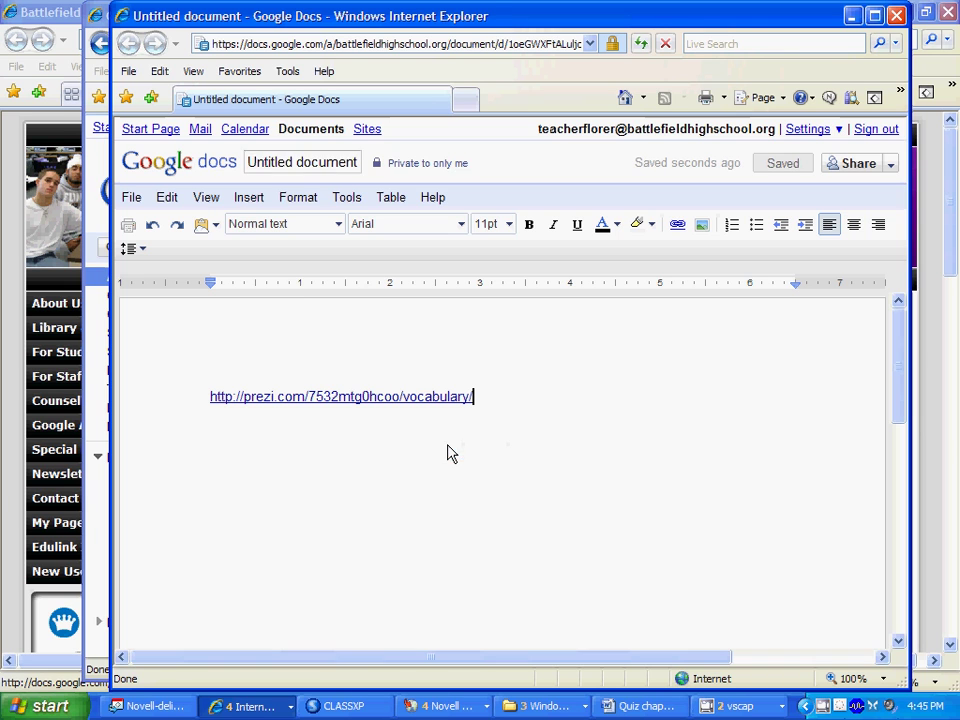
pyautogui.click(858, 168)
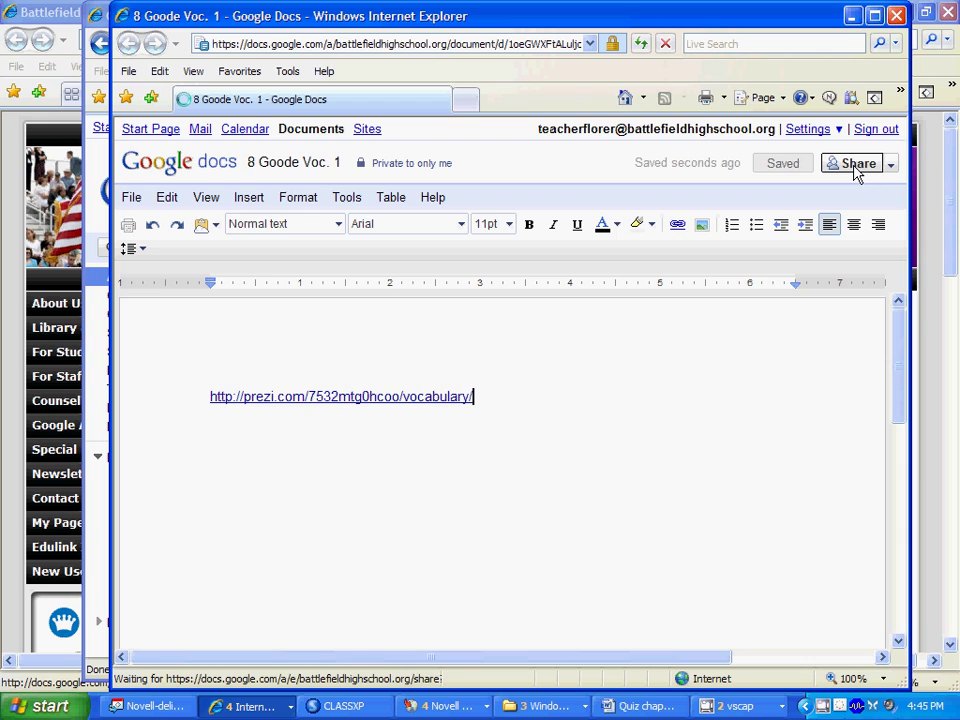